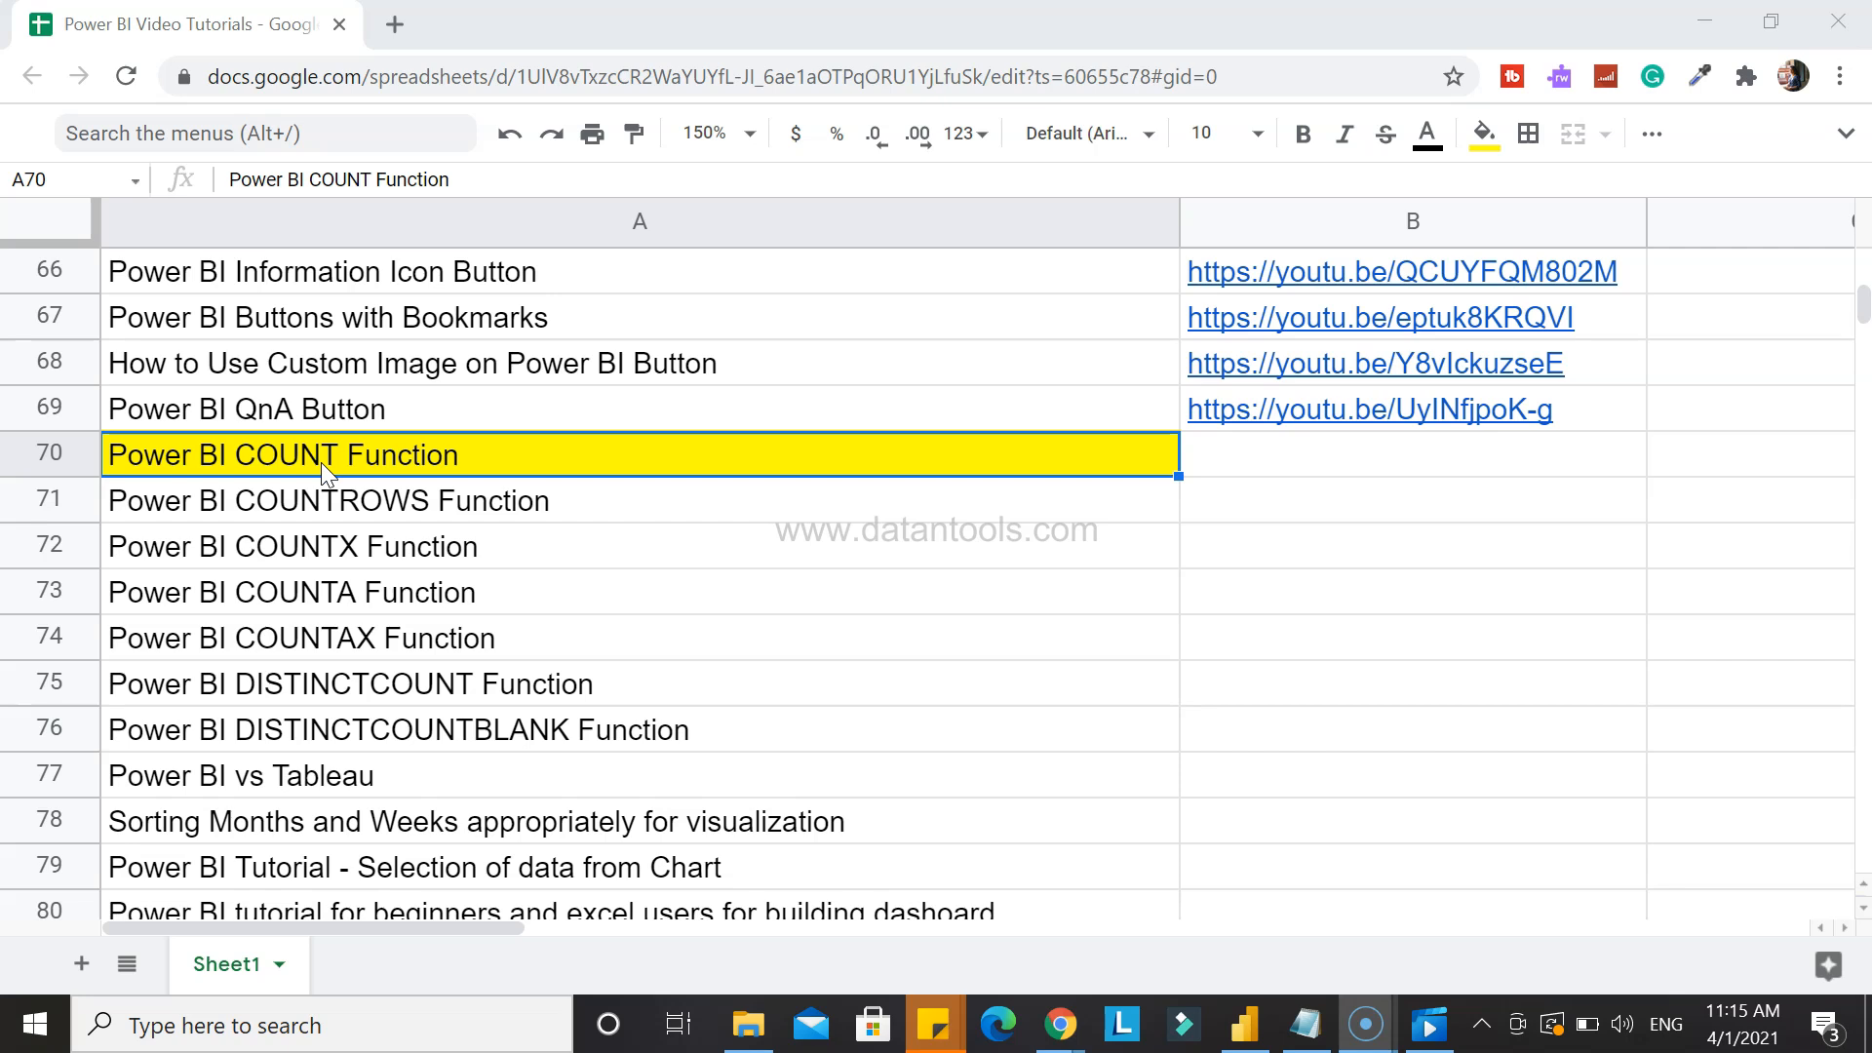
left_click(365, 458)
scroll(653, 478, "up", 4)
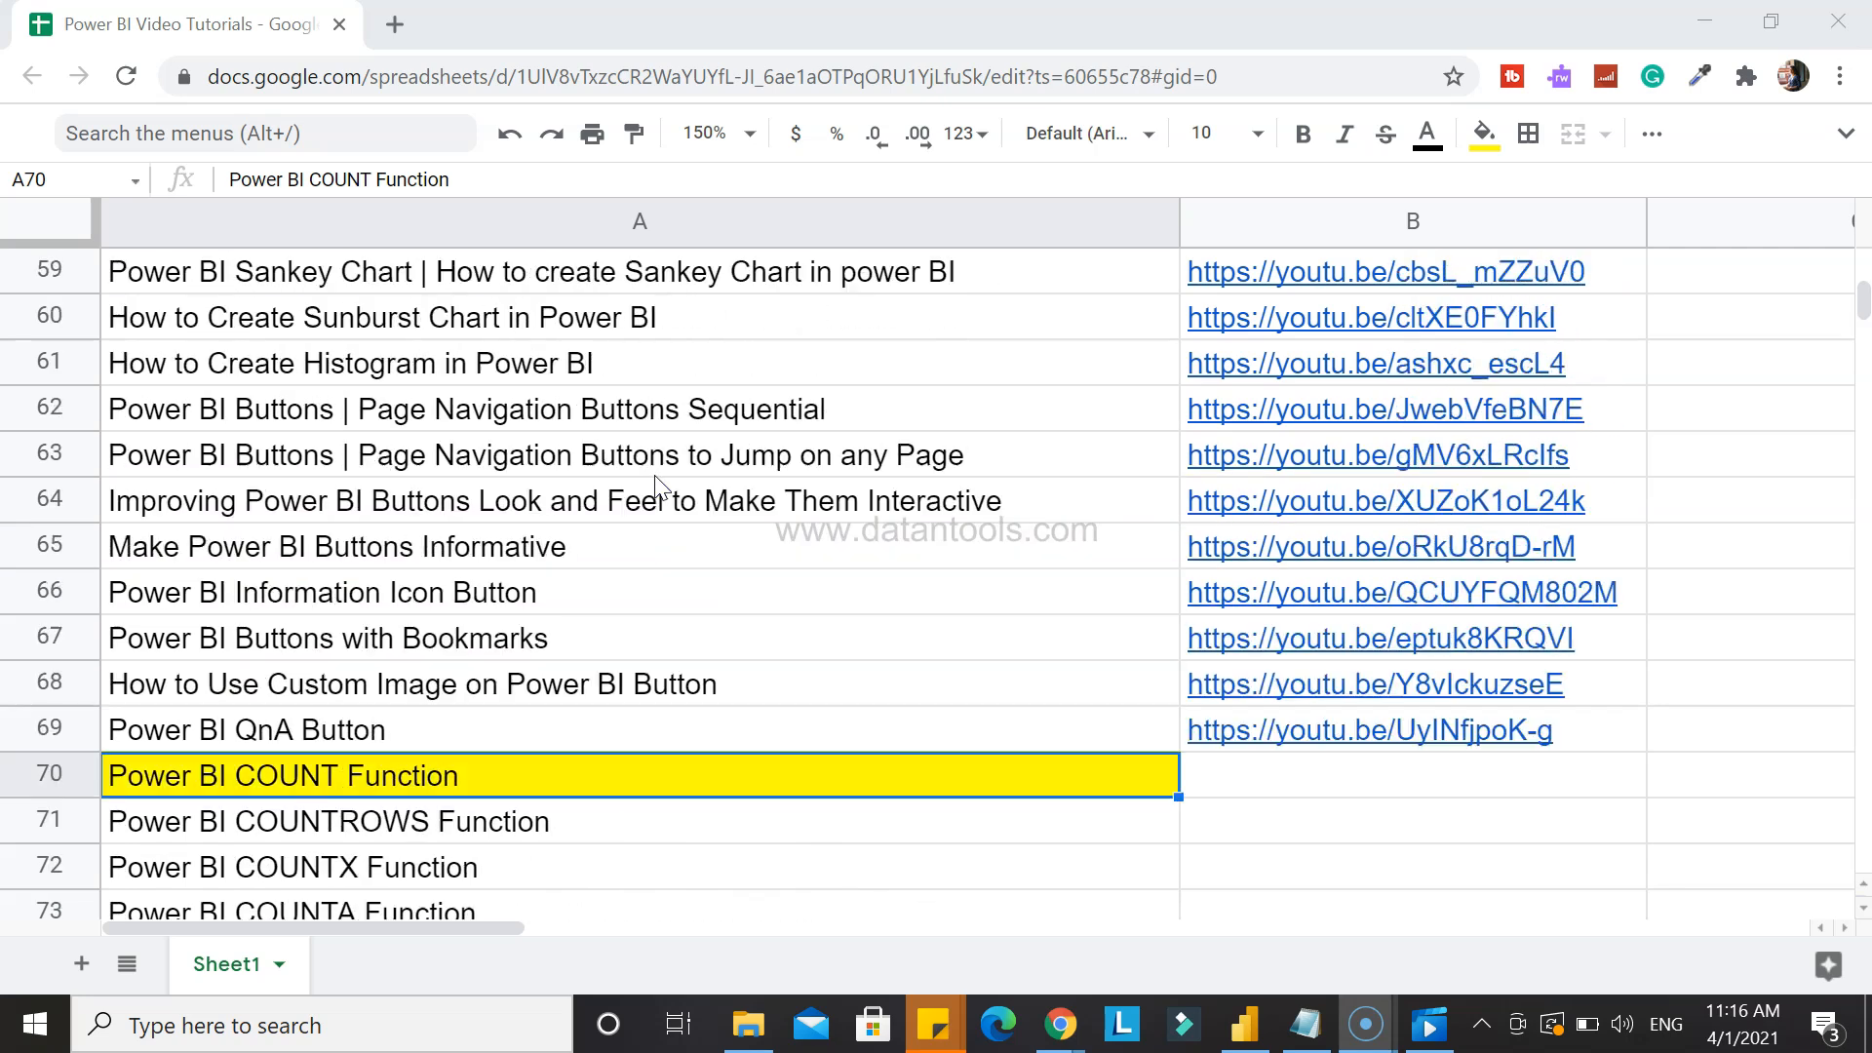
scroll(643, 472, "down", 2)
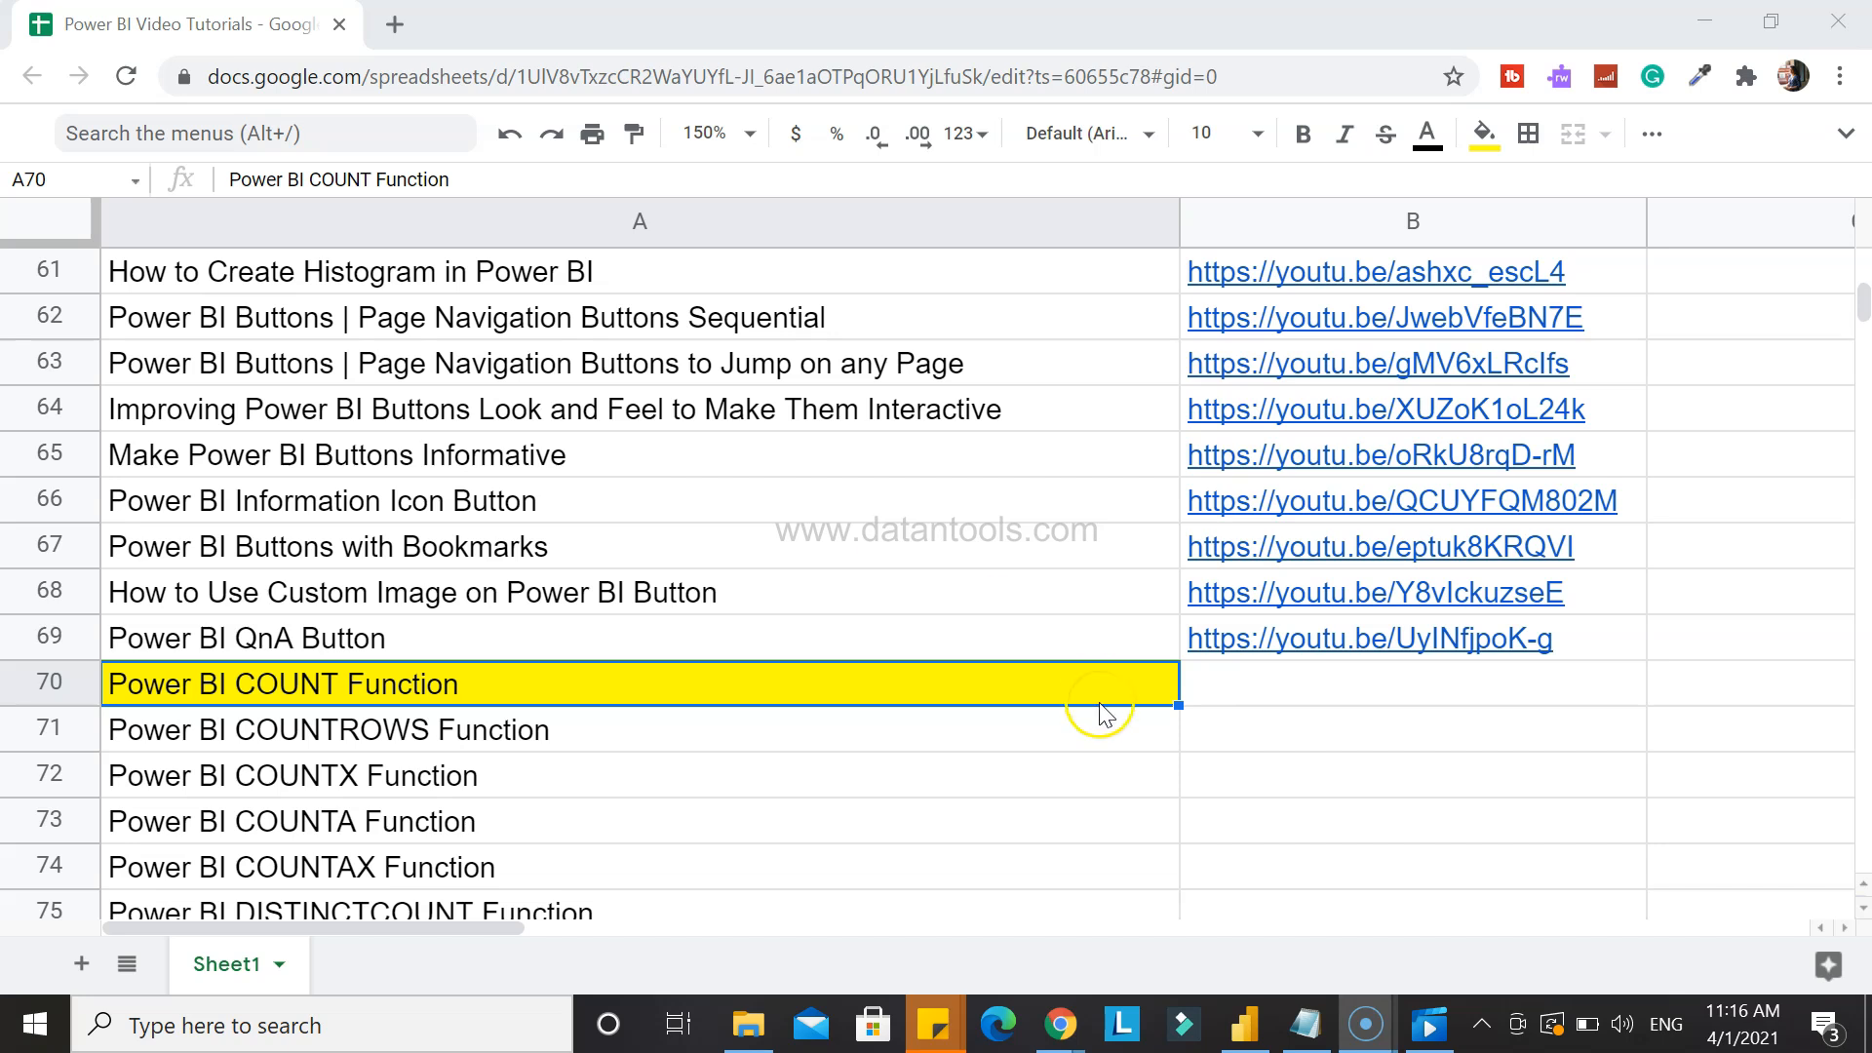
- Switch to the superstore report in Power BI Desktop and add an empty matrix visual to Page 1
mouse_move(1297, 639)
left_click(1256, 796)
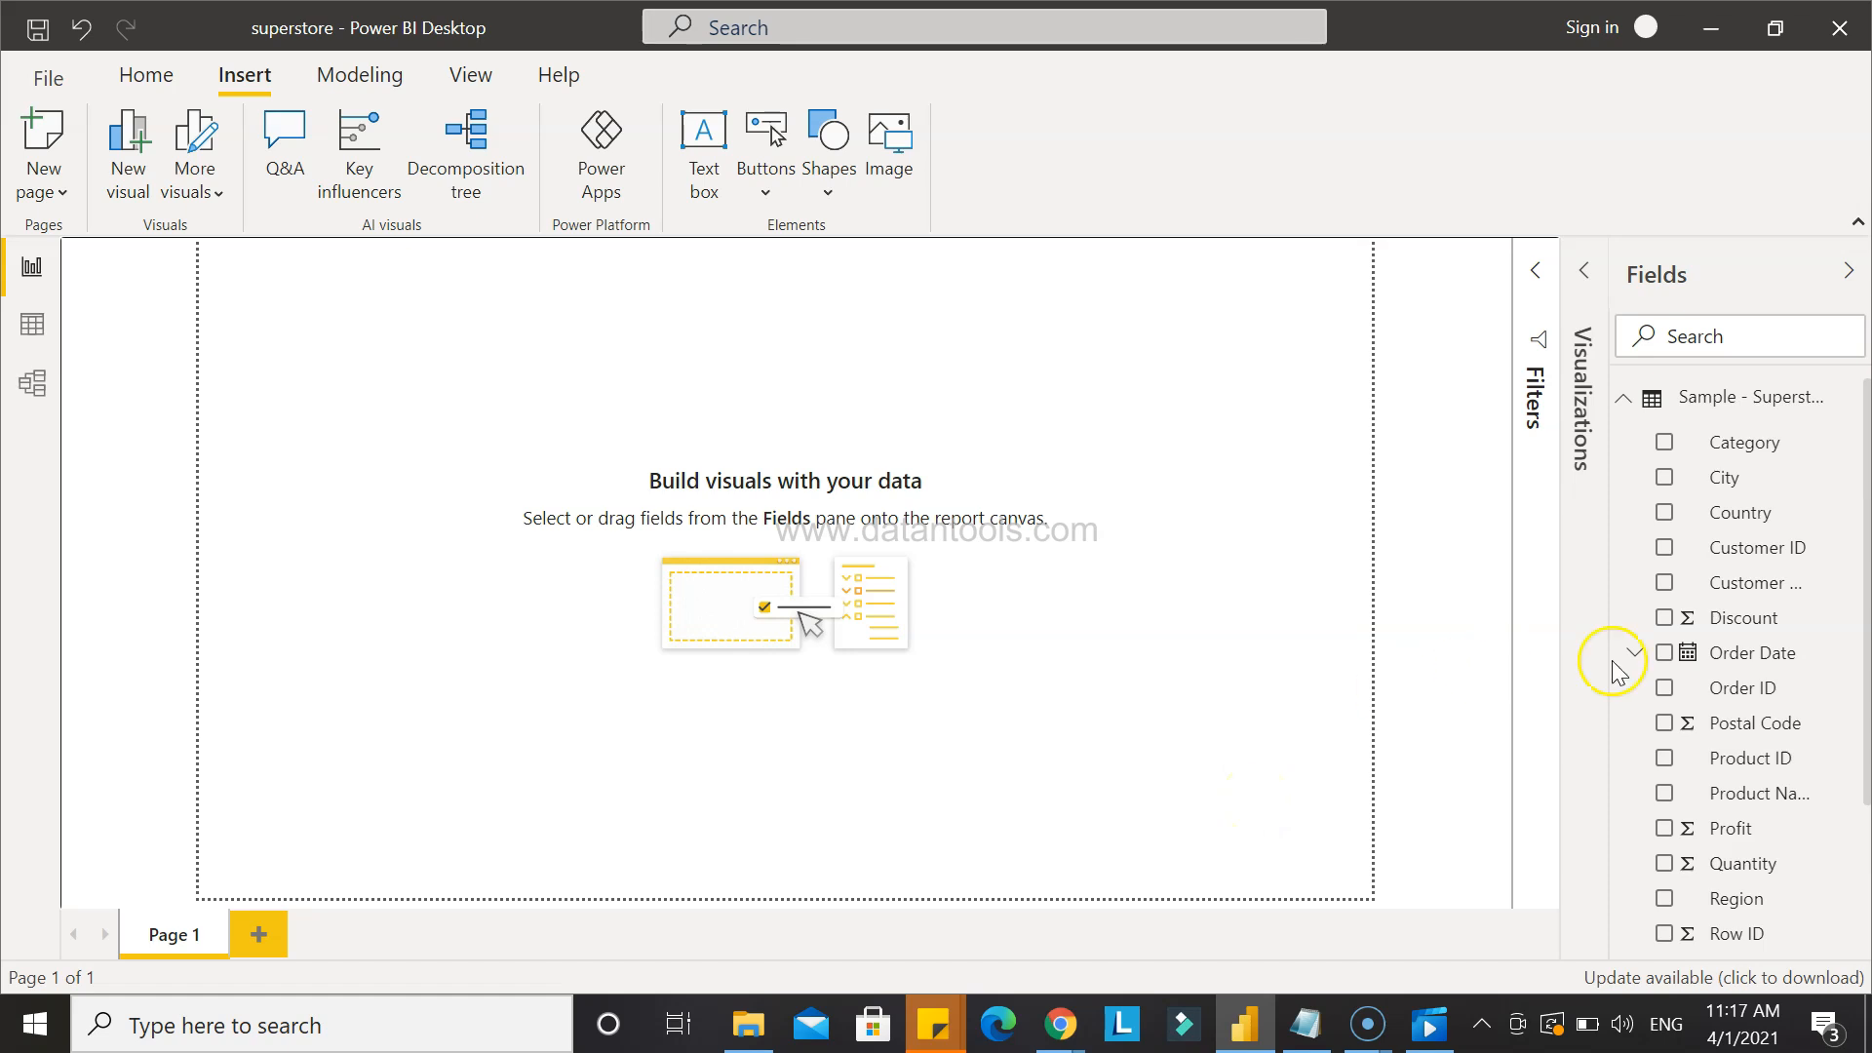
left_click(1586, 271)
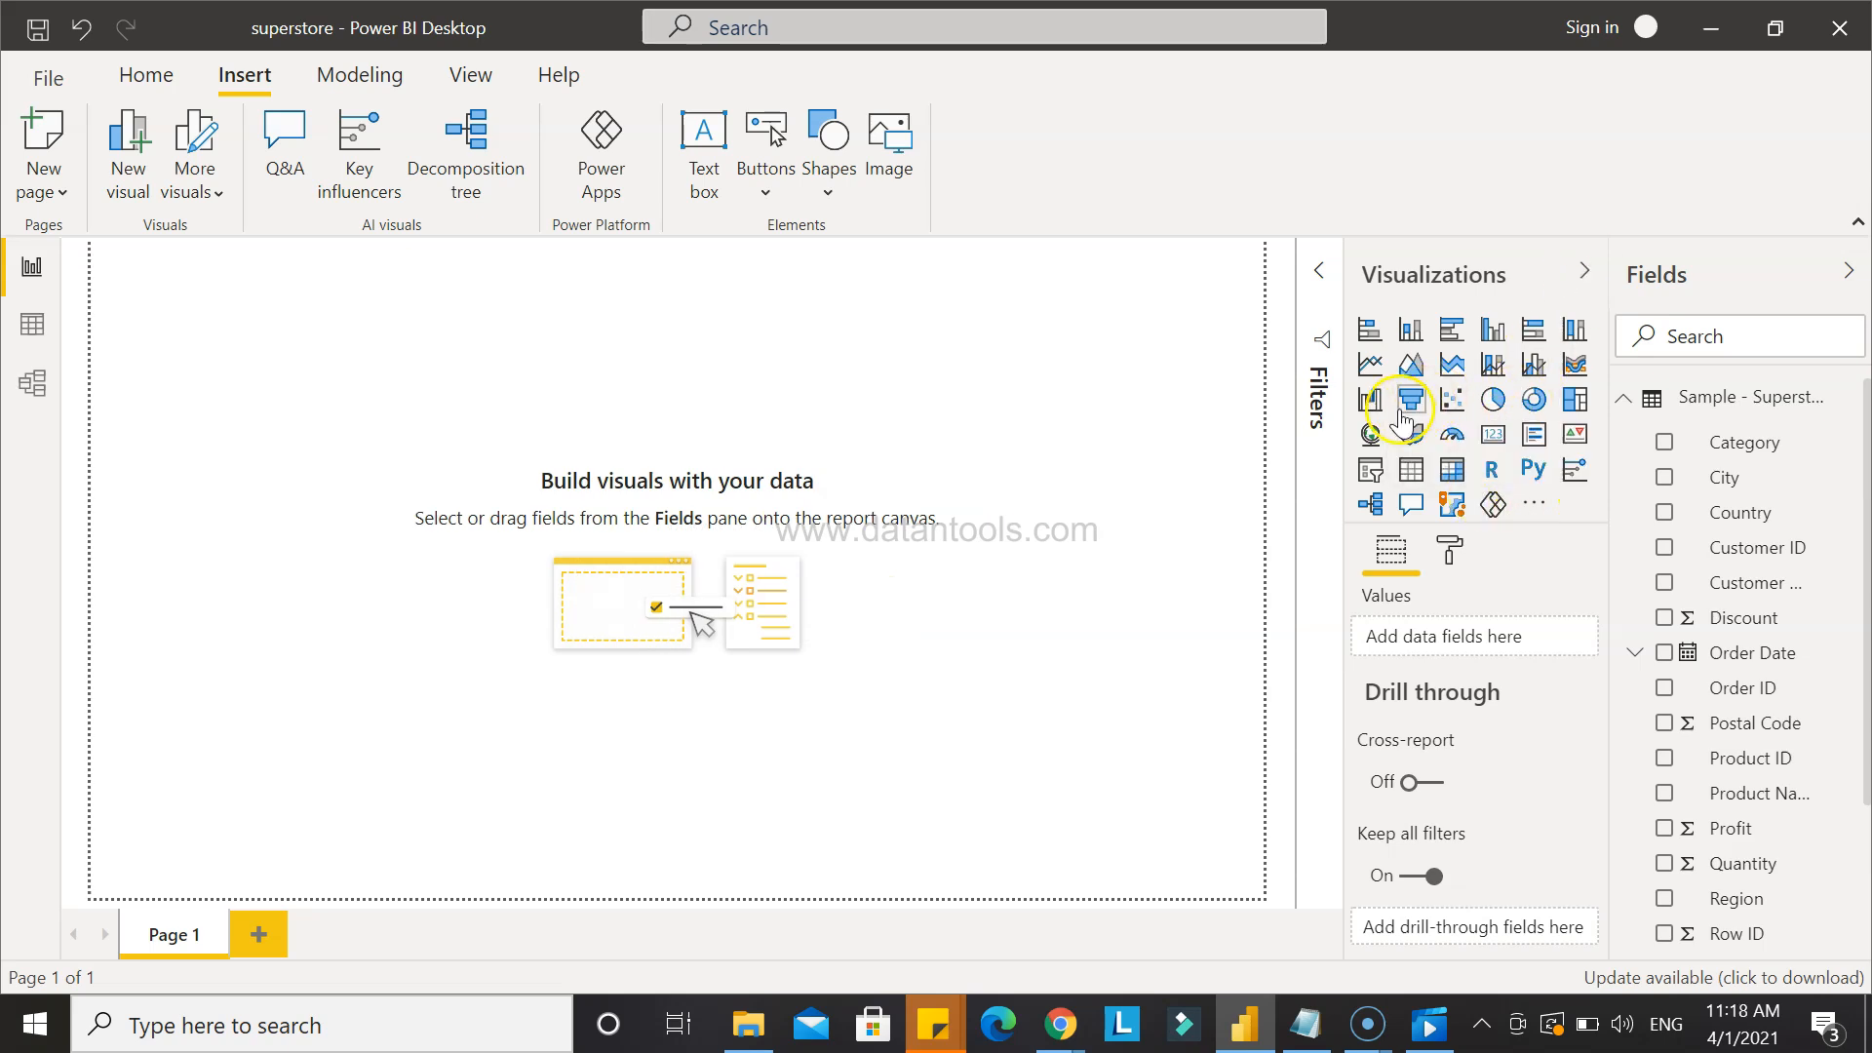
left_click(1453, 471)
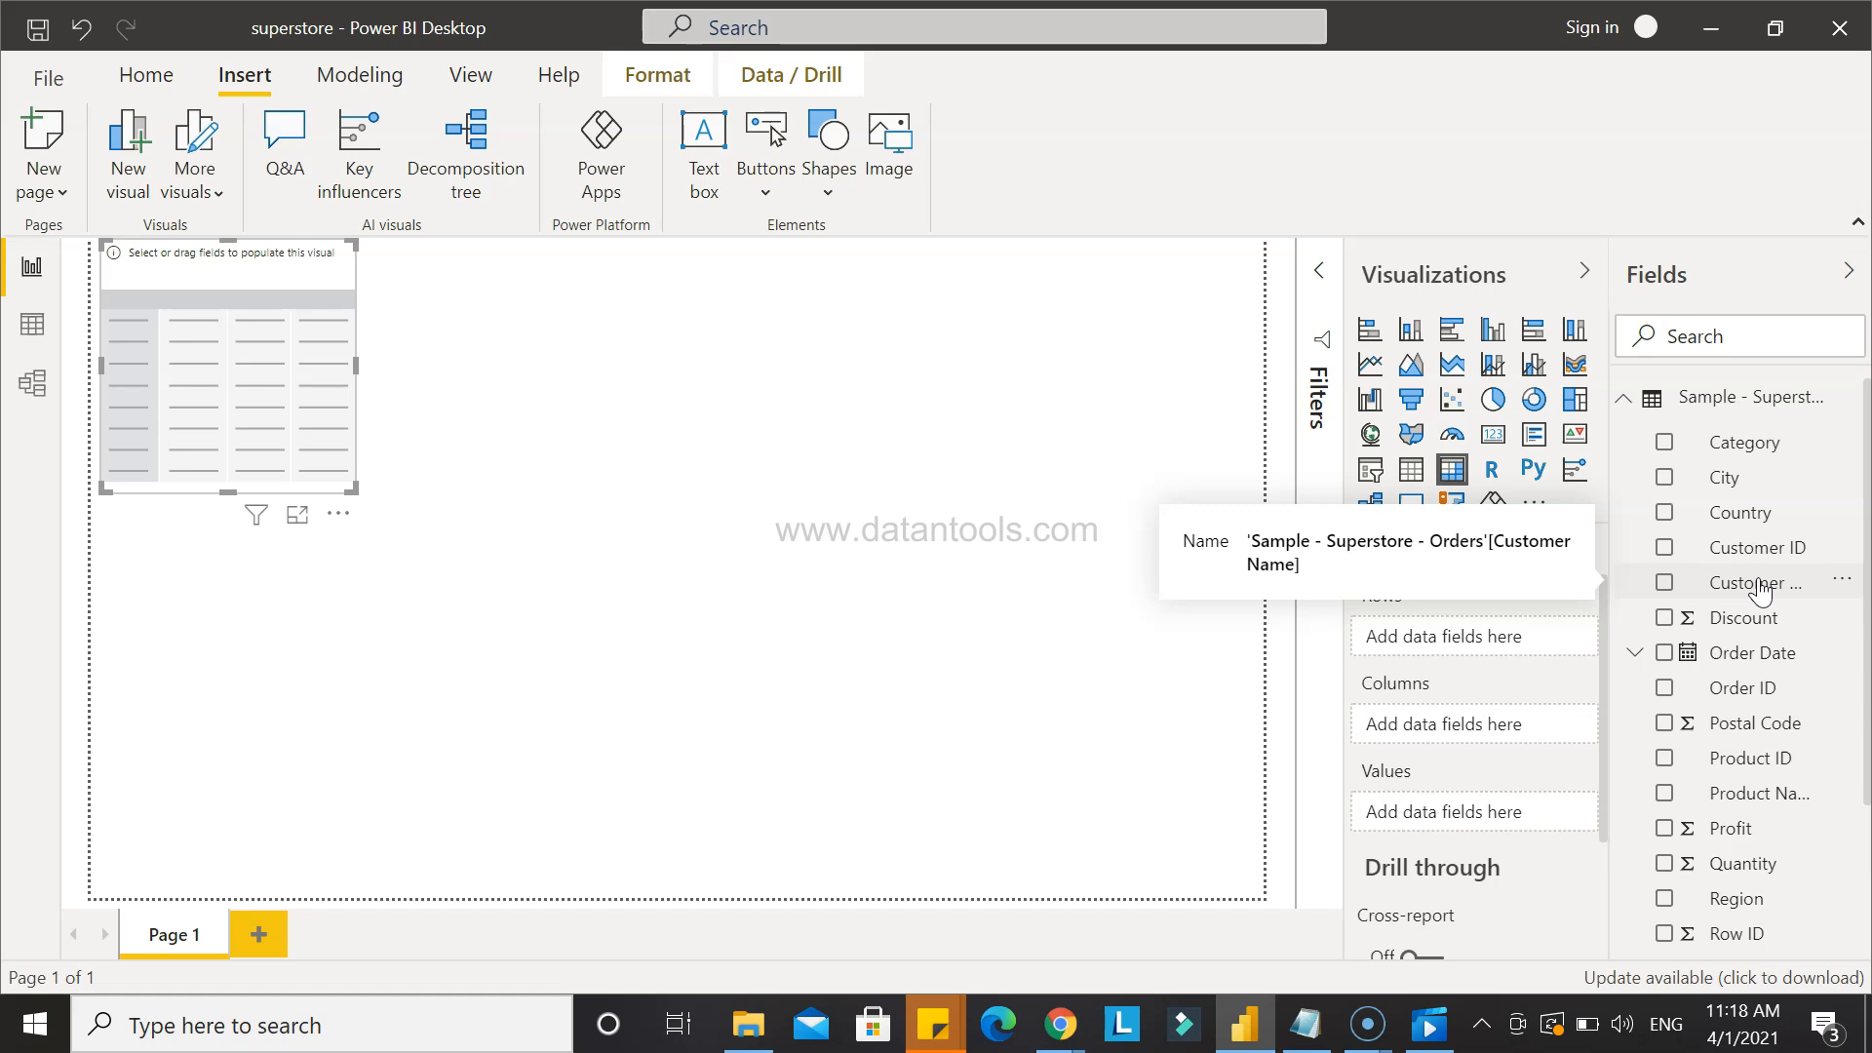
- Use Sub-Category instead of Category as the matrix rows, and make the visual taller and wider to fit all sub-categories
left_click(1664, 445)
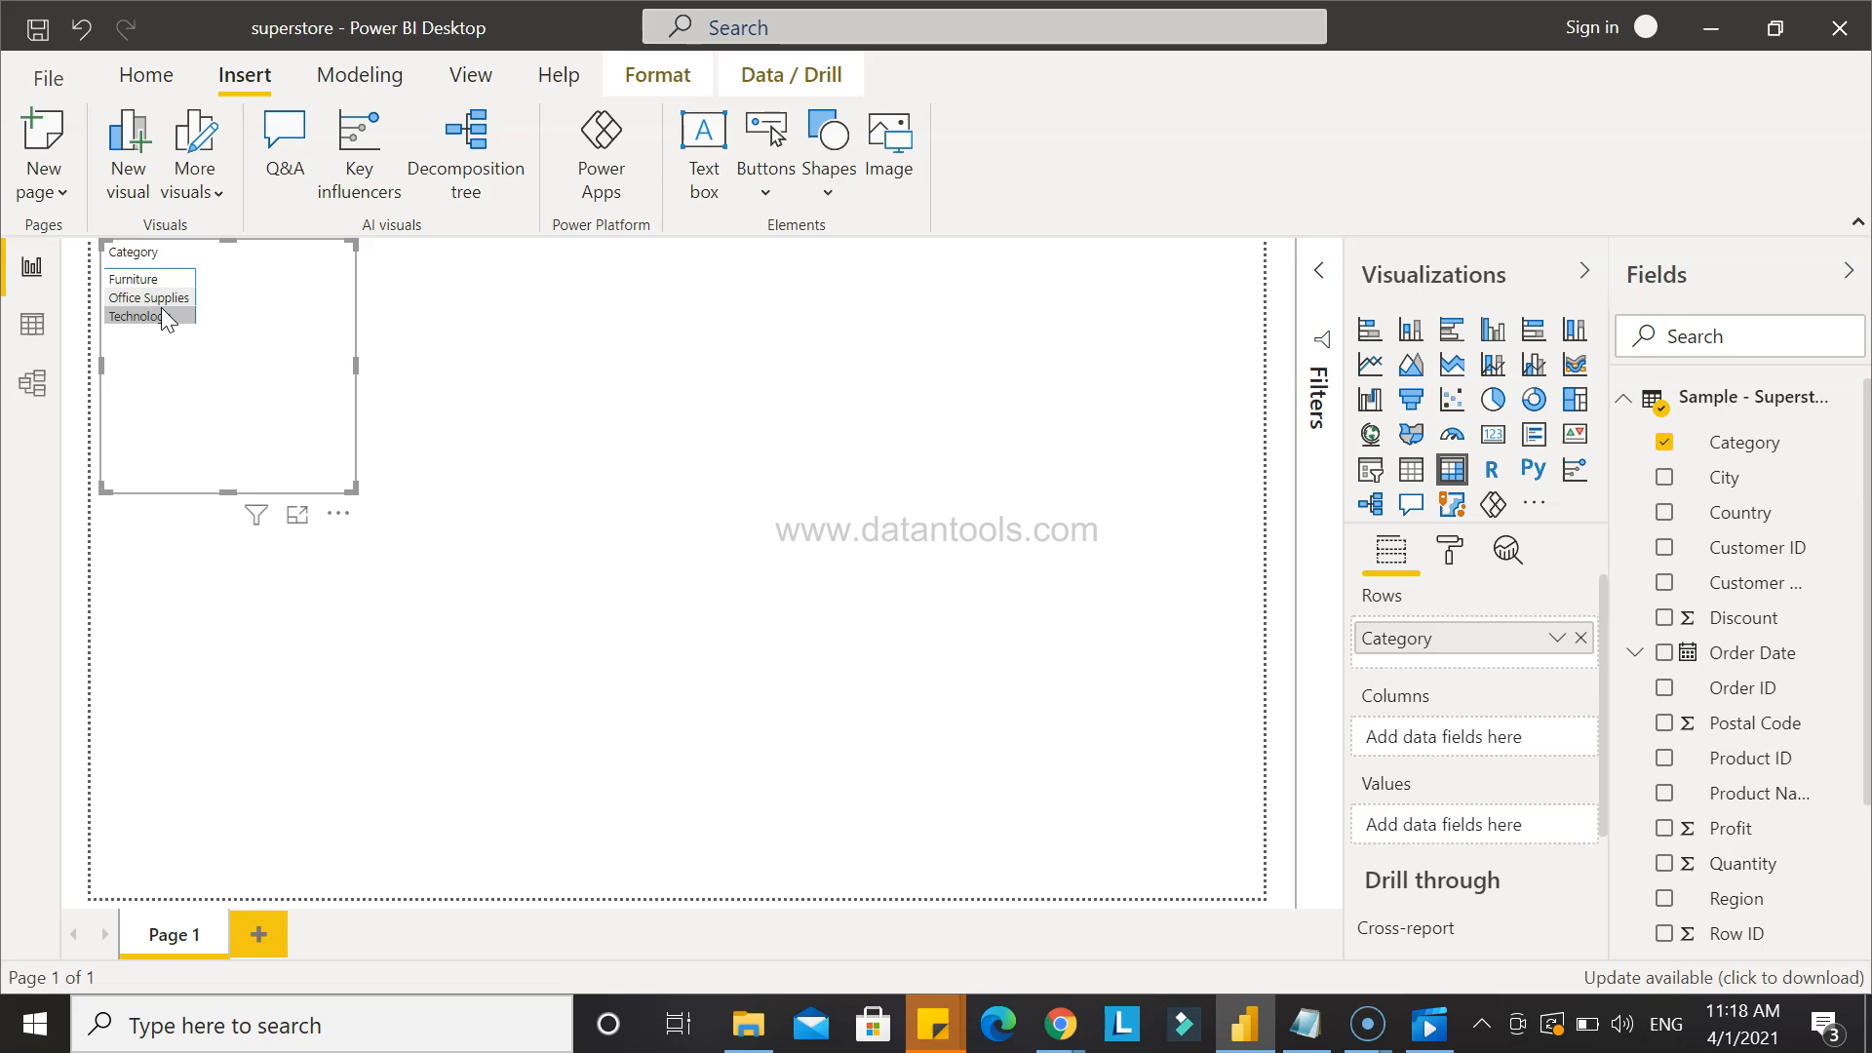
scroll(1716, 746, "down", 1)
scroll(1717, 746, "down", 3)
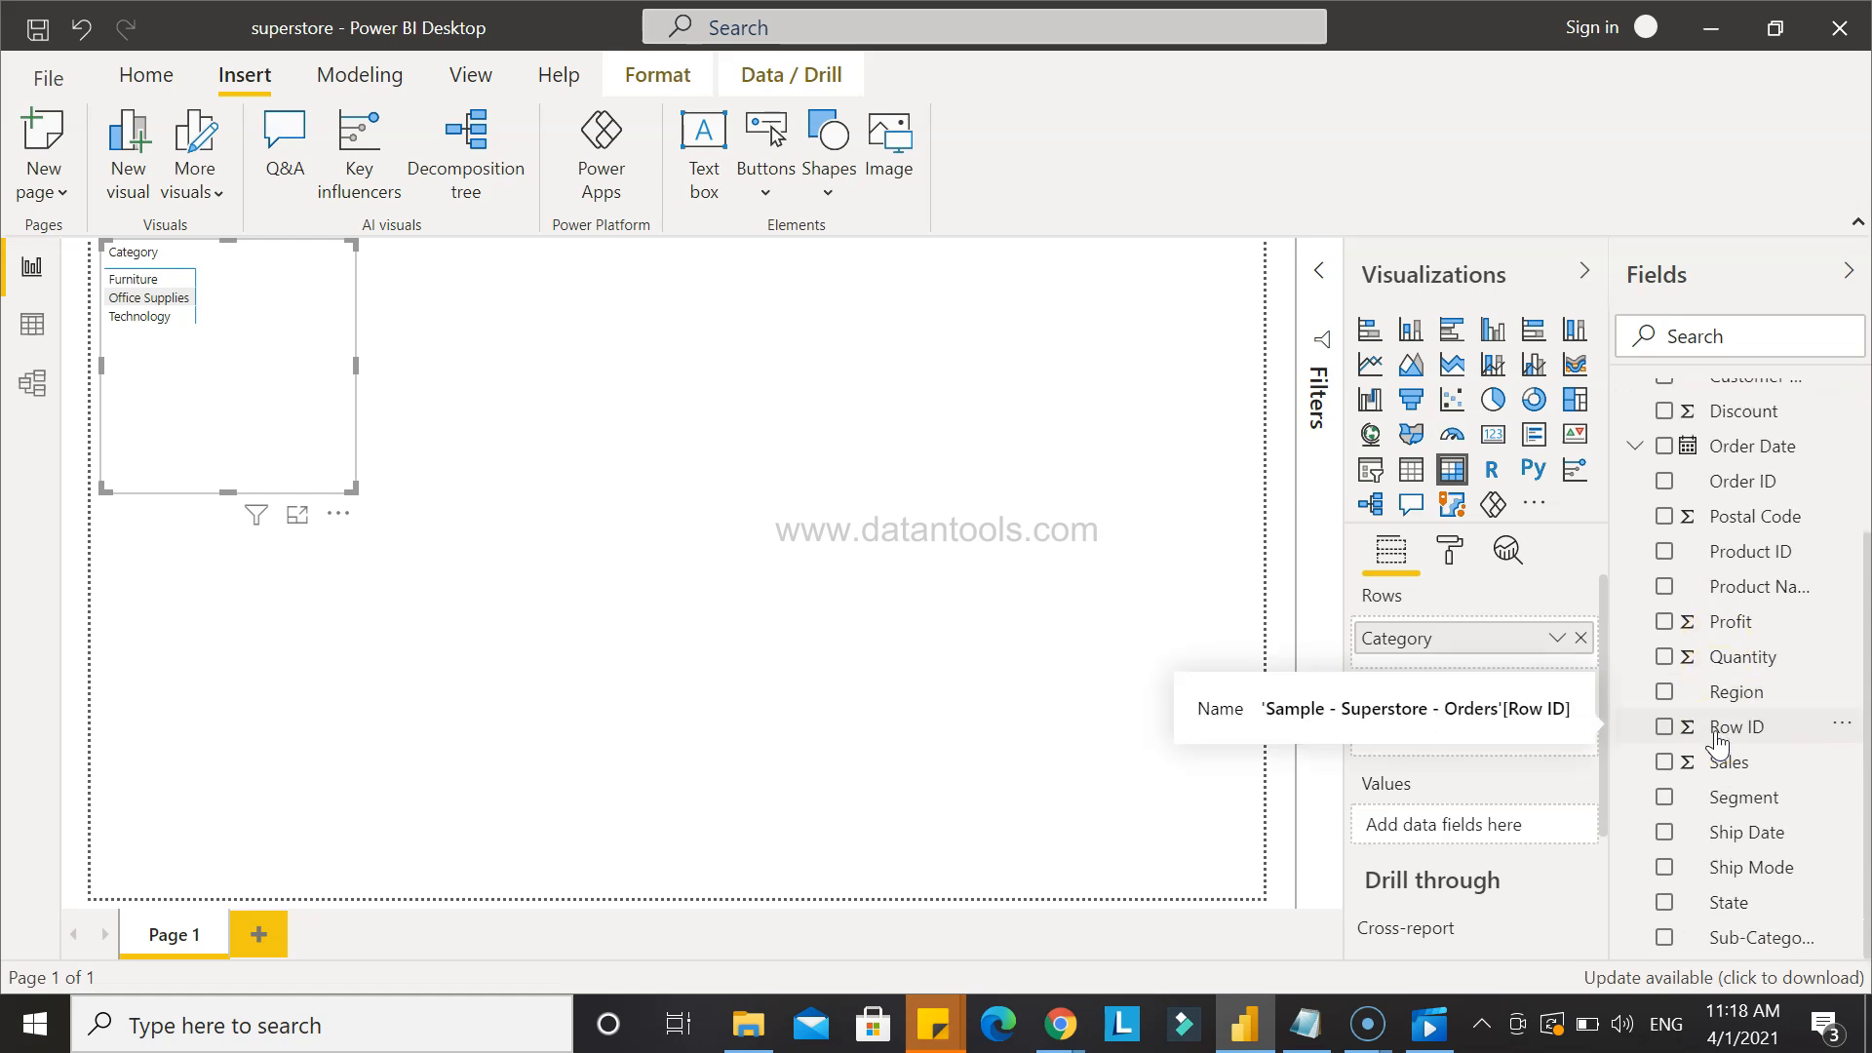
left_click(1663, 937)
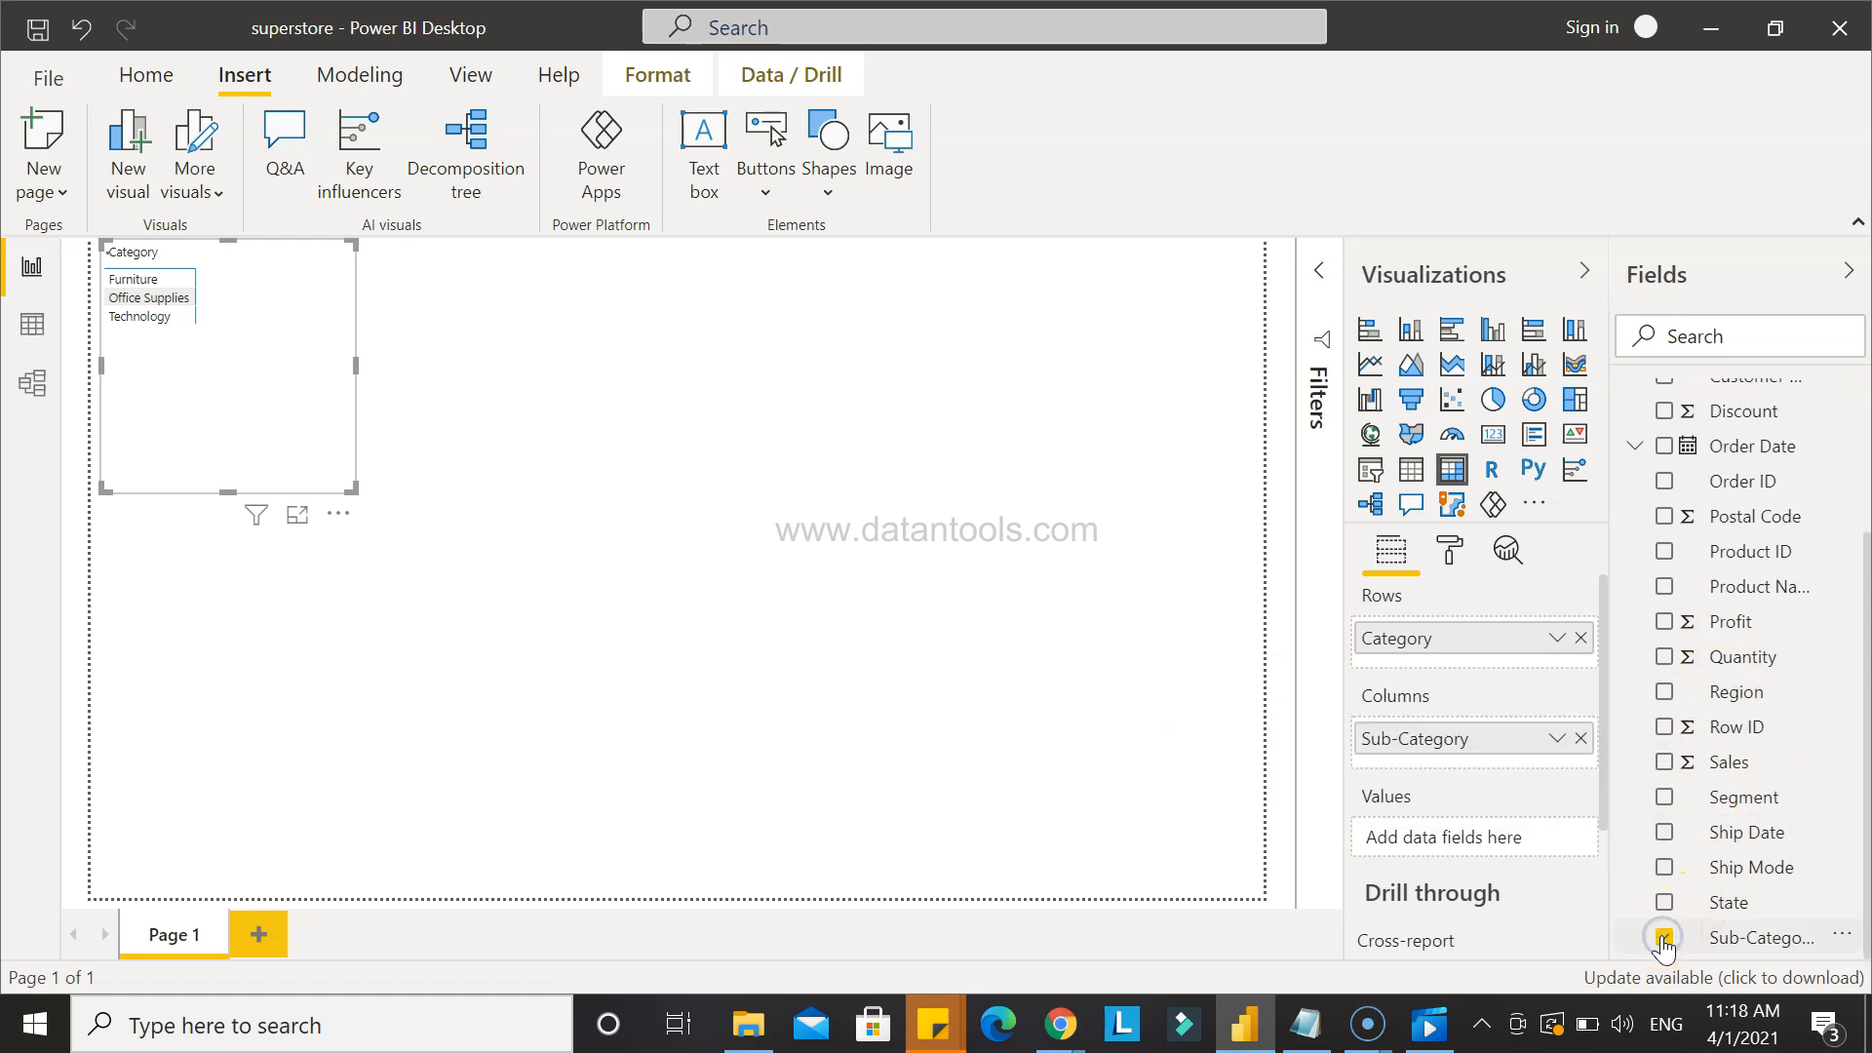
left_click(1580, 638)
left_click_drag(1442, 738, 1446, 641)
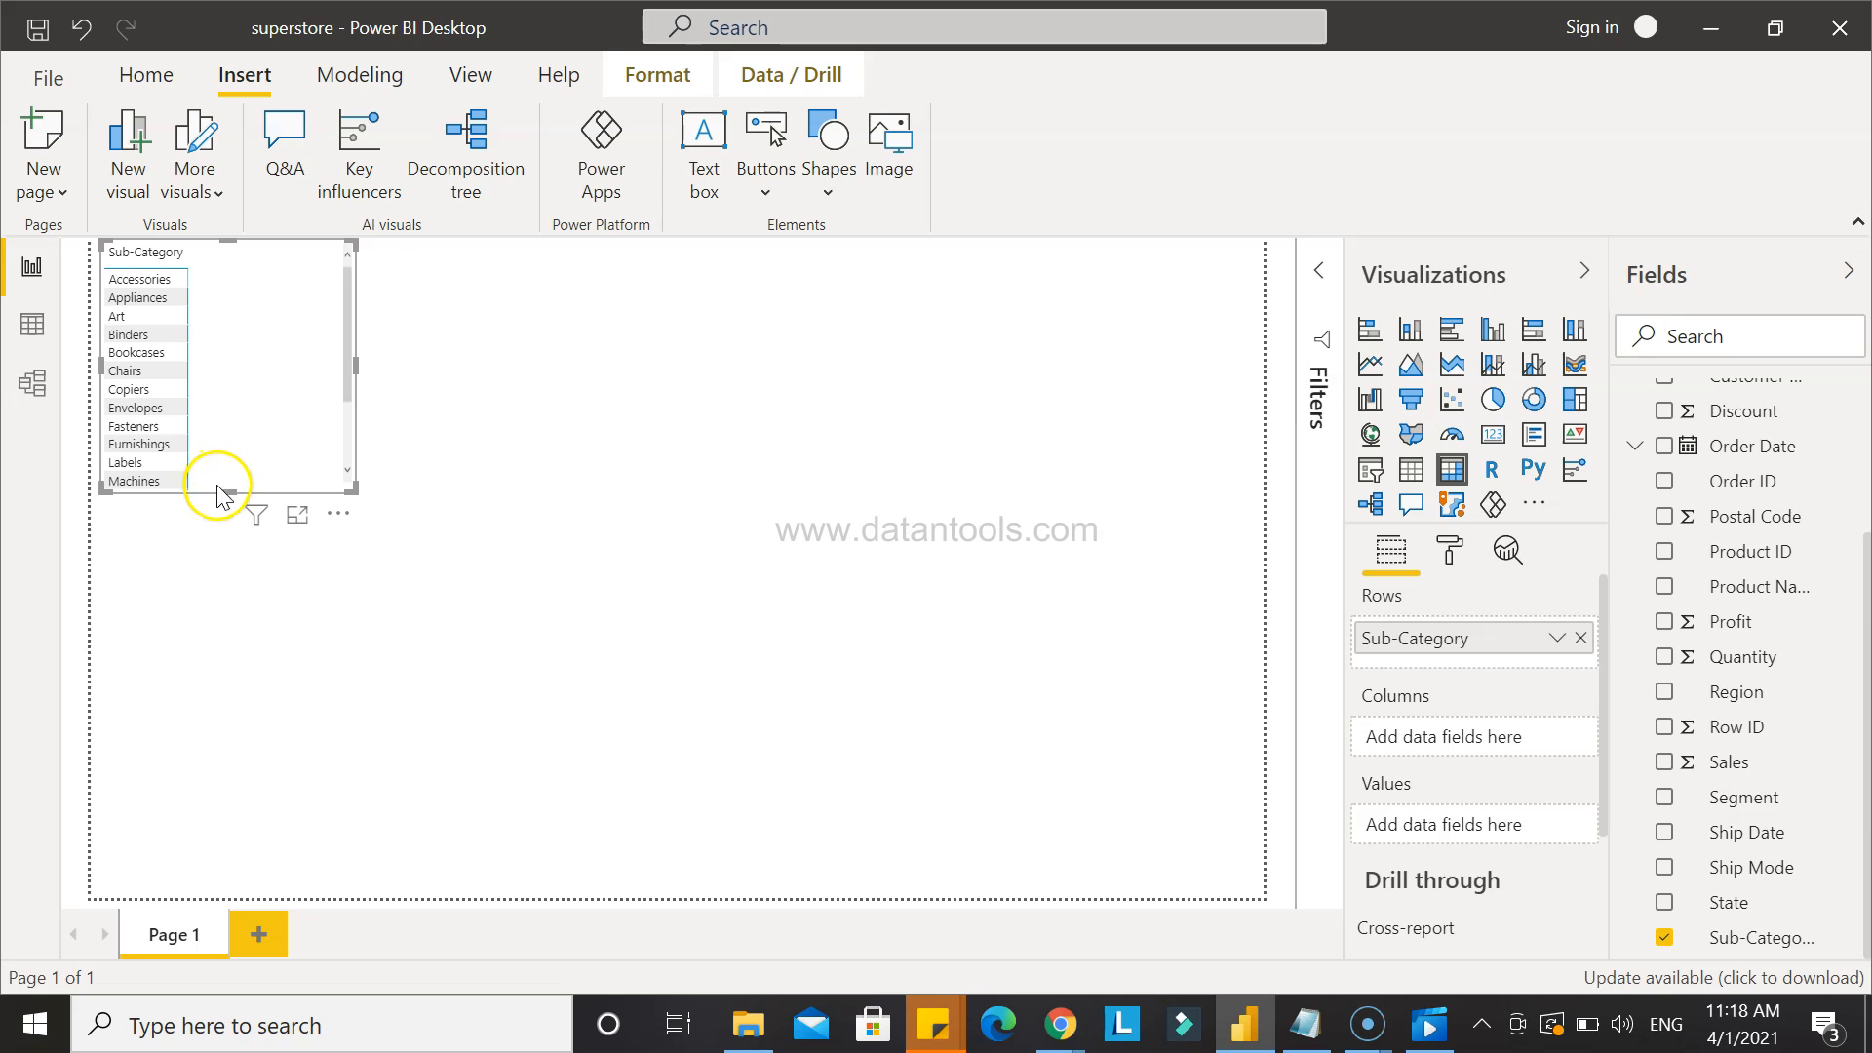
left_click_drag(227, 491, 227, 603)
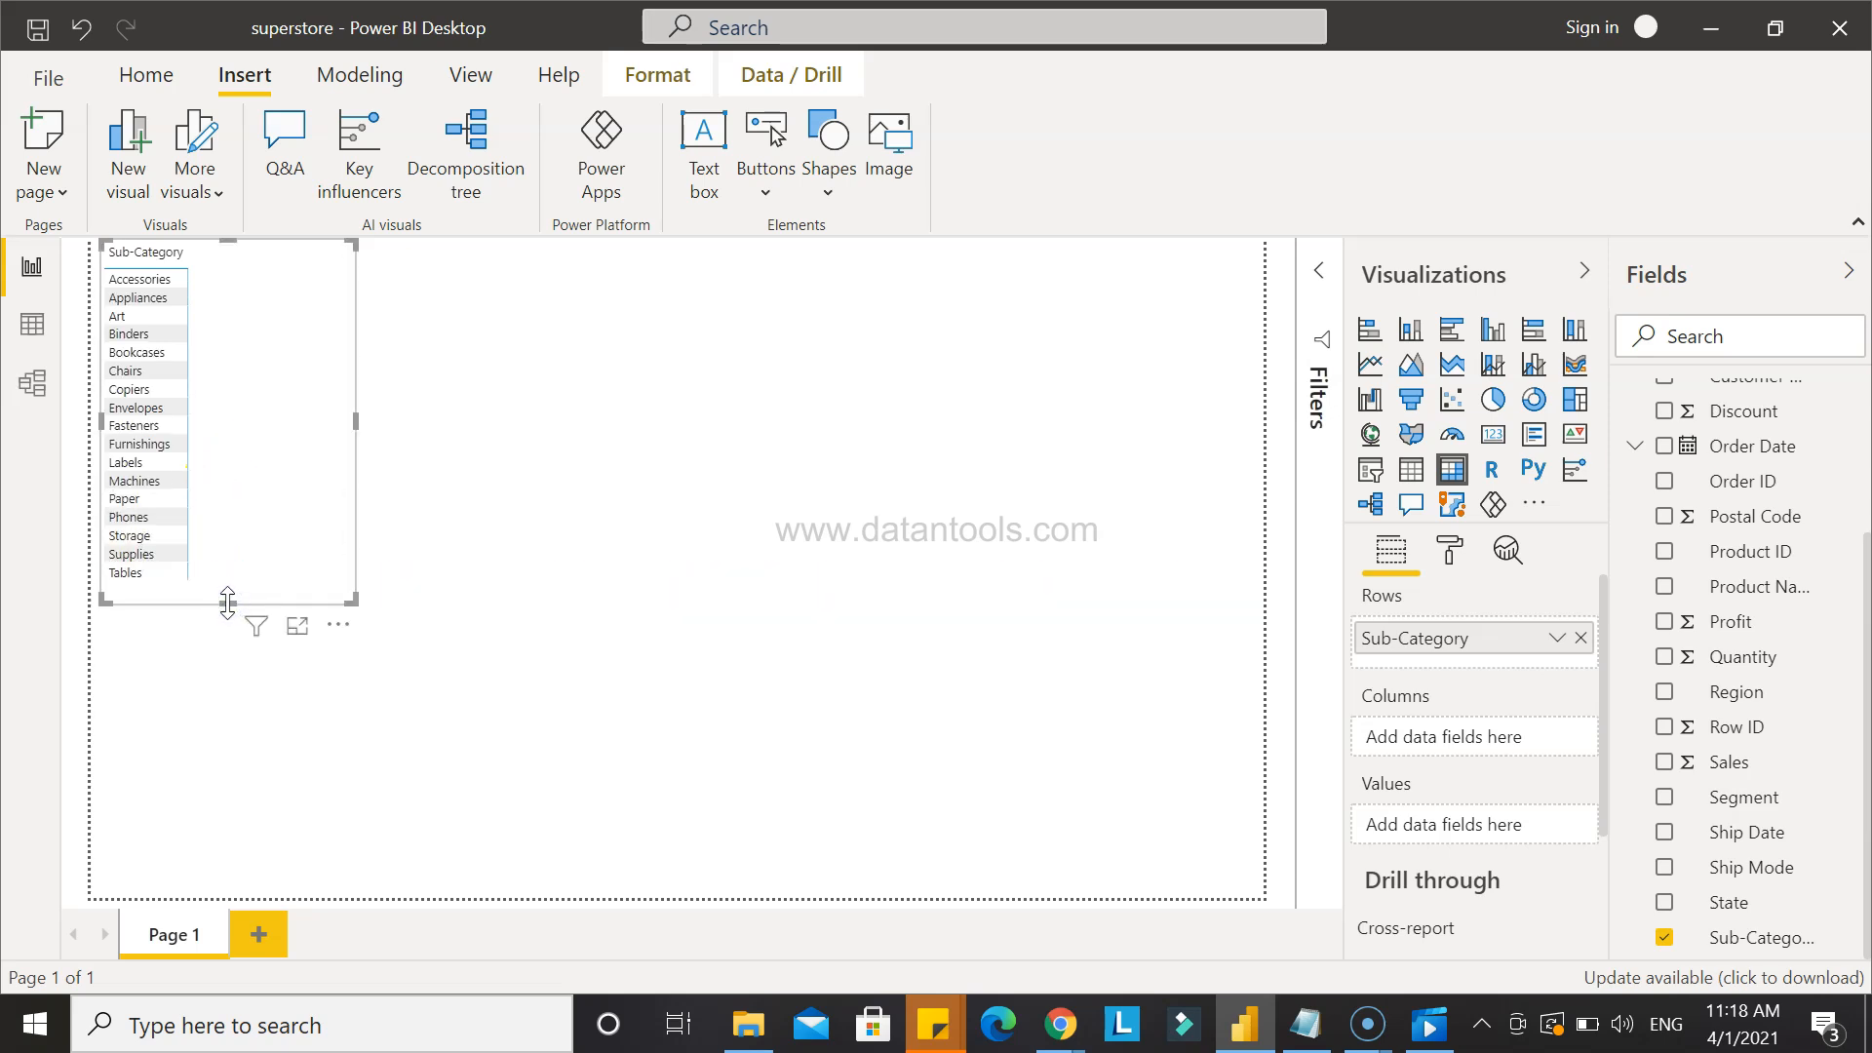
left_click_drag(355, 418, 546, 419)
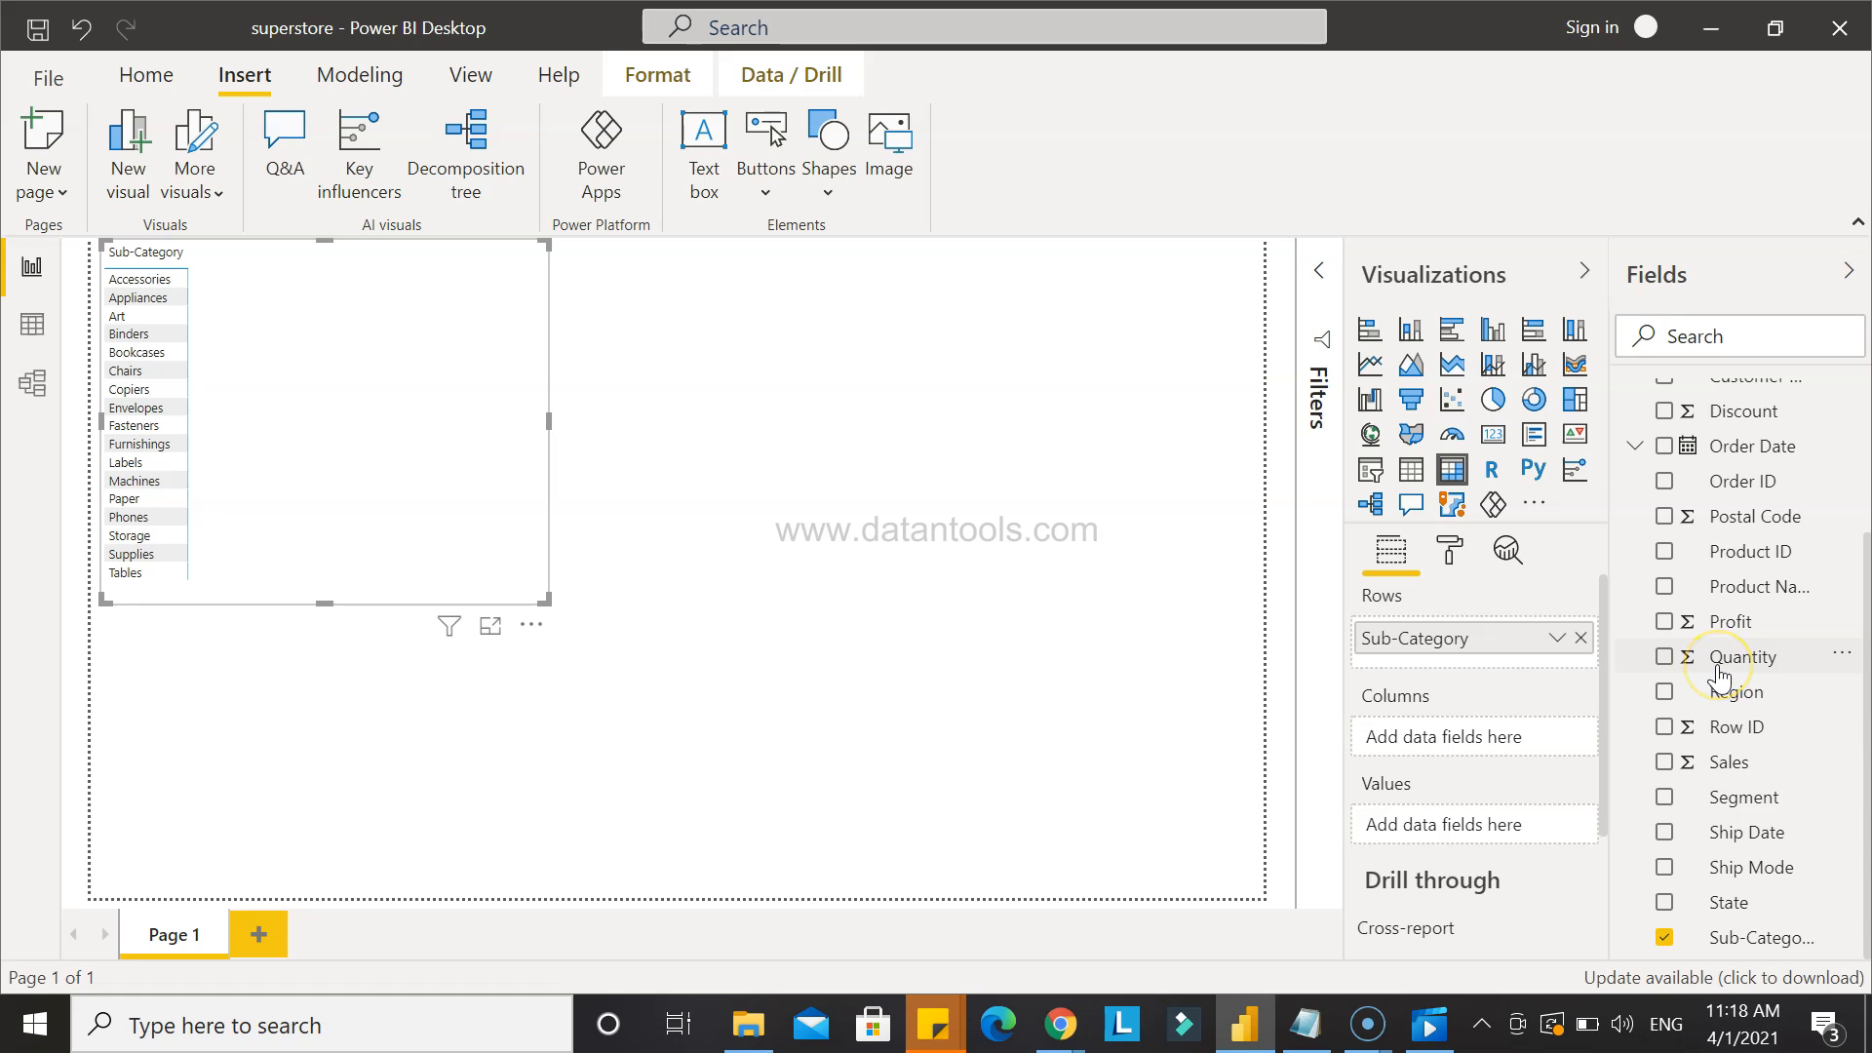
- Add the Order ID field to the matrix and place it in the values instead of the columns
scroll(1719, 676, "up", 1)
scroll(1719, 676, "up", 2)
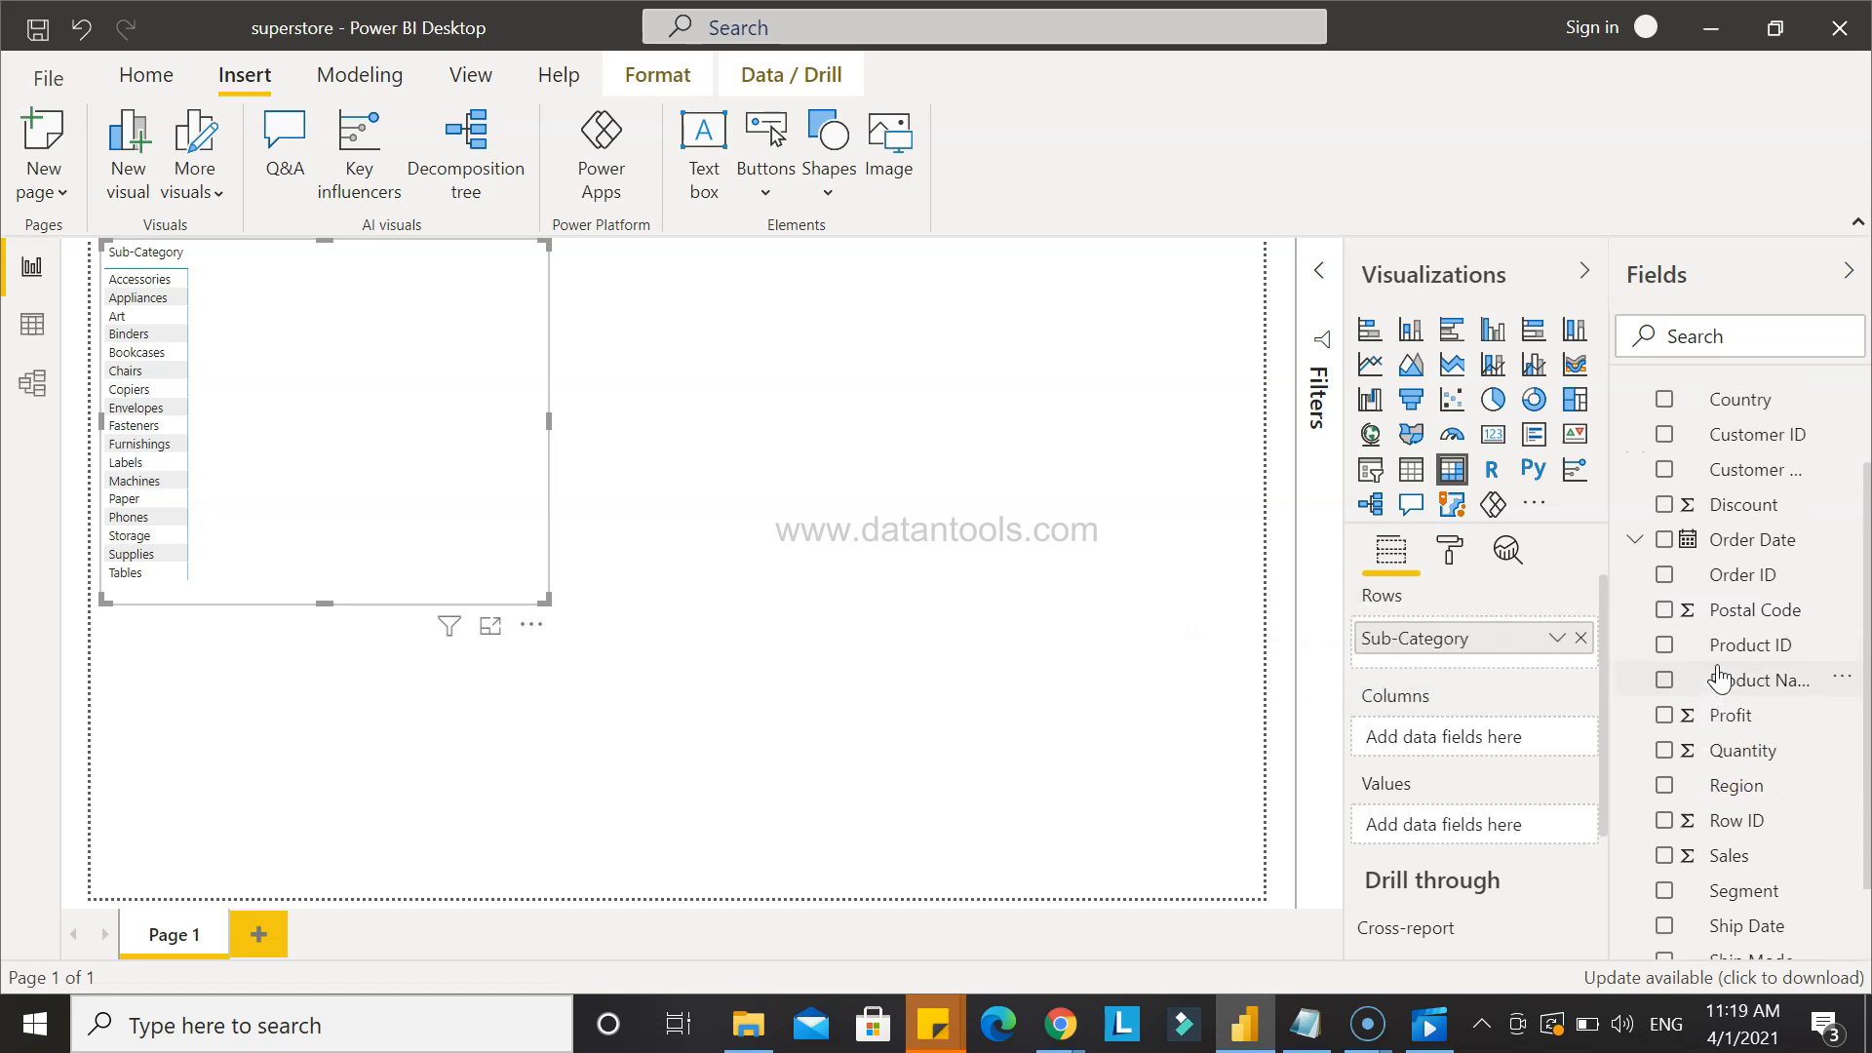
scroll(1745, 618, "up", 3)
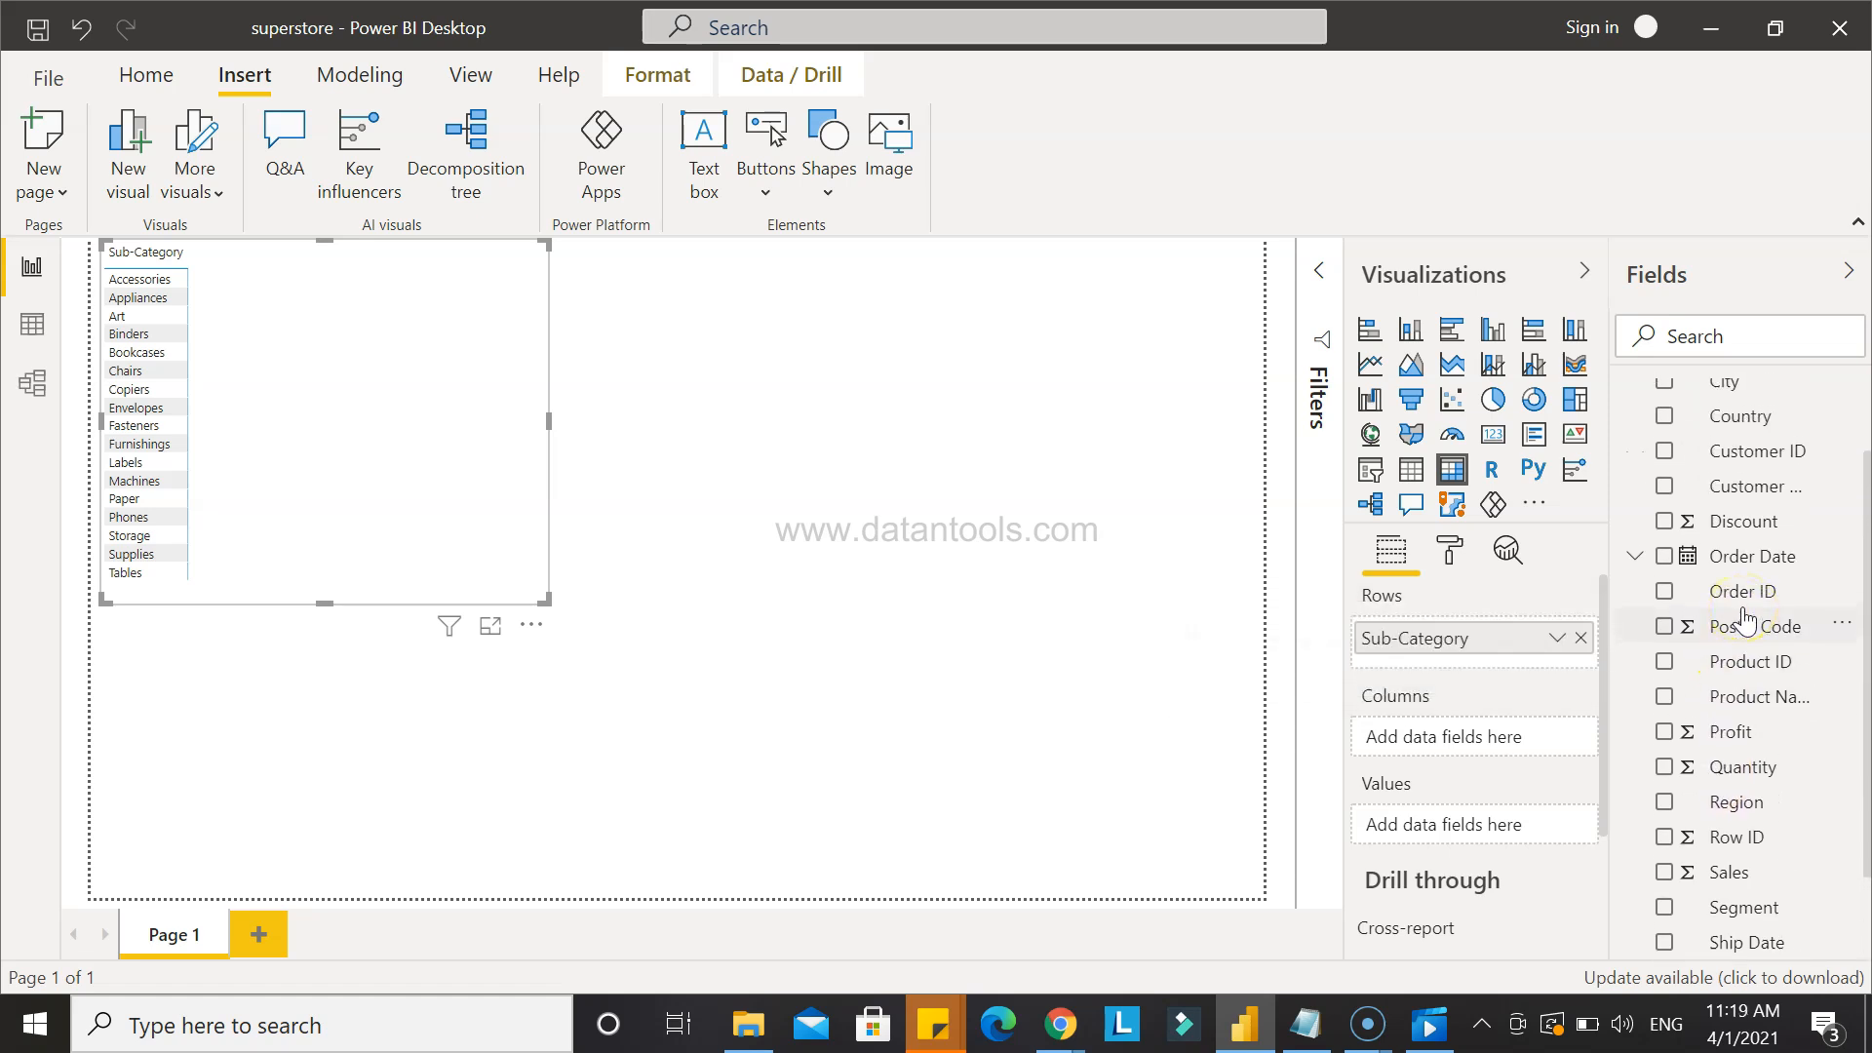
scroll(1745, 618, "down", 1)
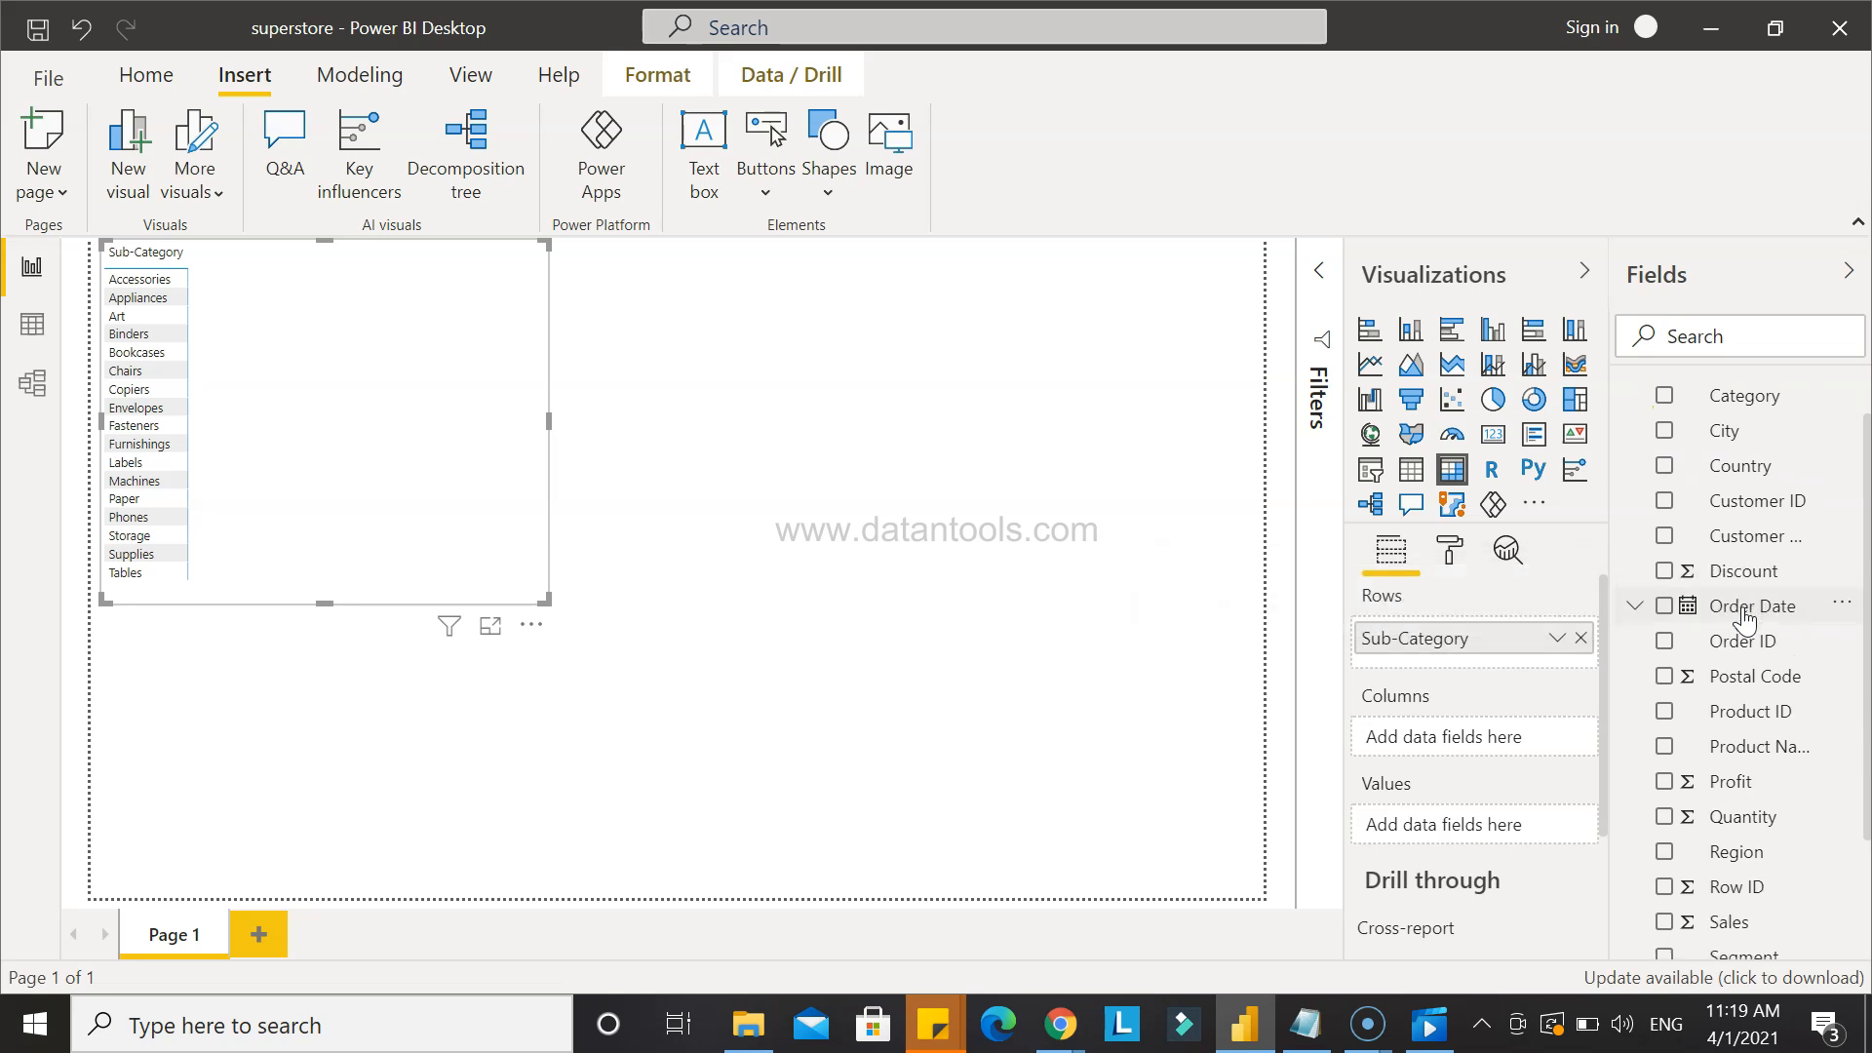
scroll(1745, 619, "down", 4)
scroll(1745, 618, "down", 1)
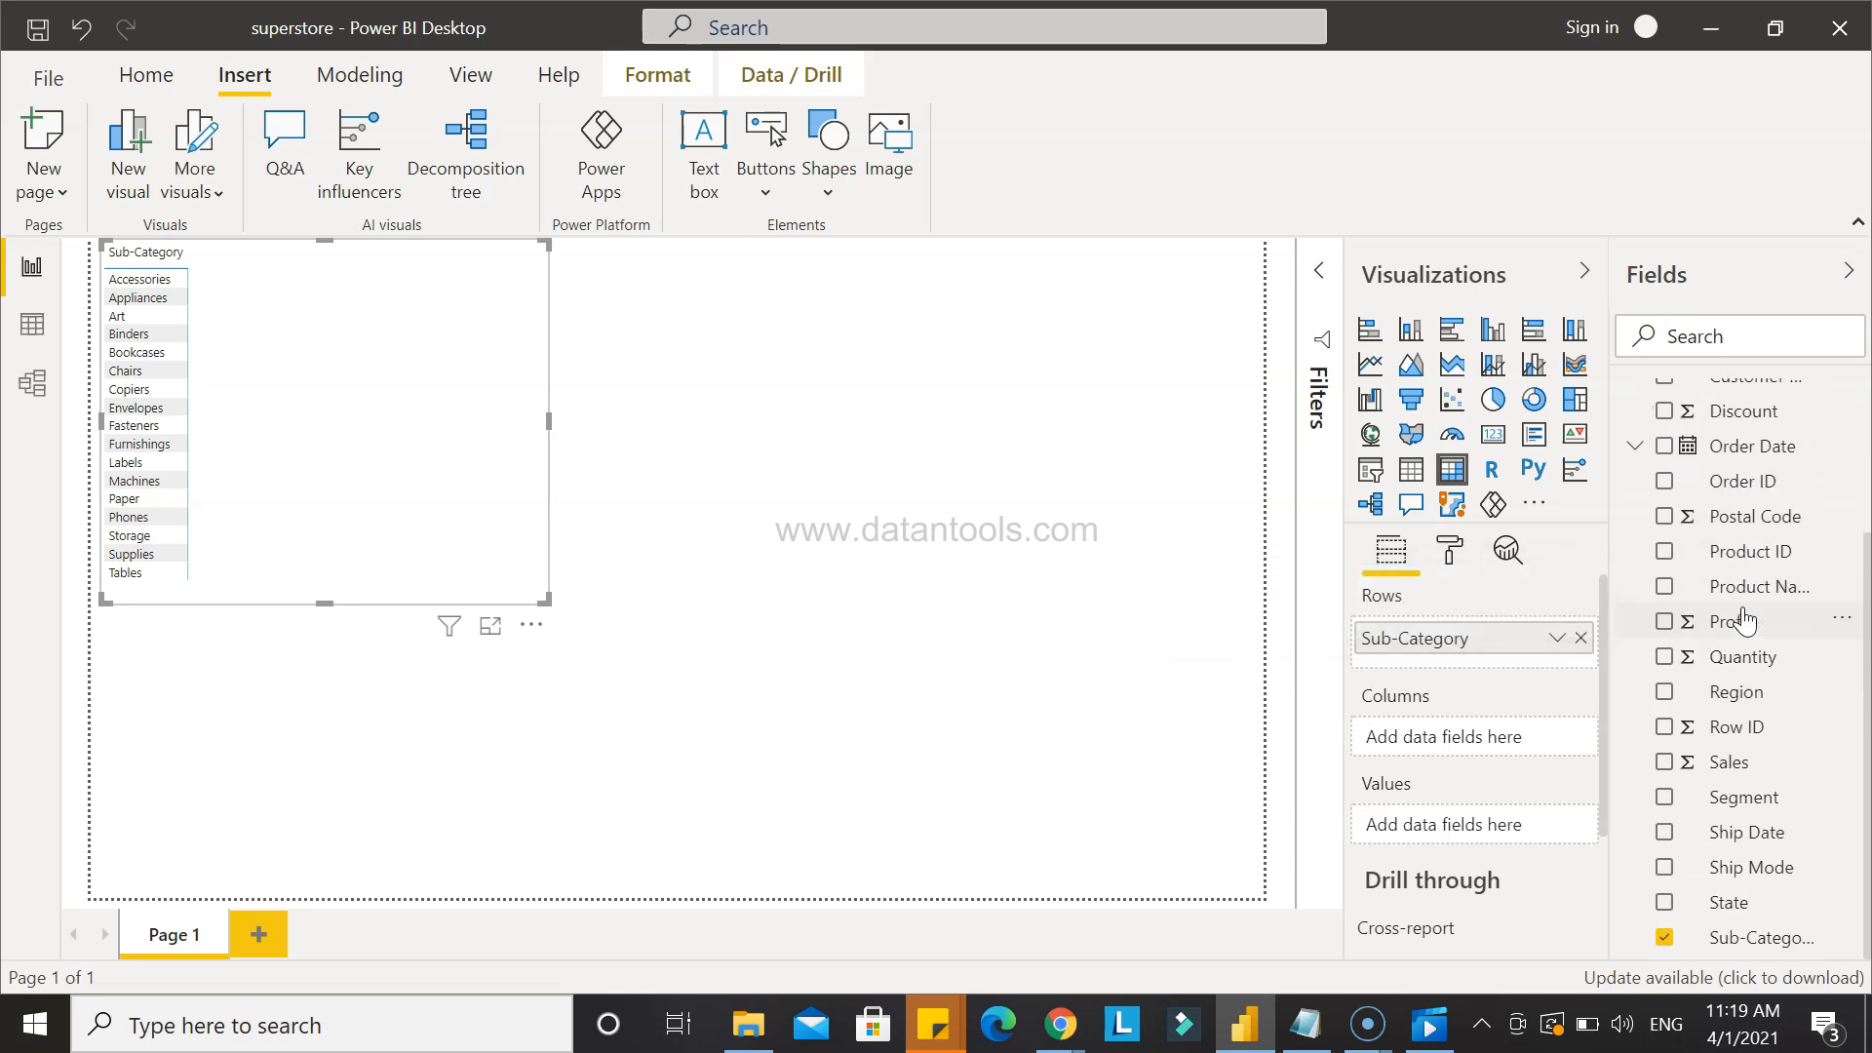
scroll(1745, 622, "up", 3)
scroll(1744, 621, "up", 1)
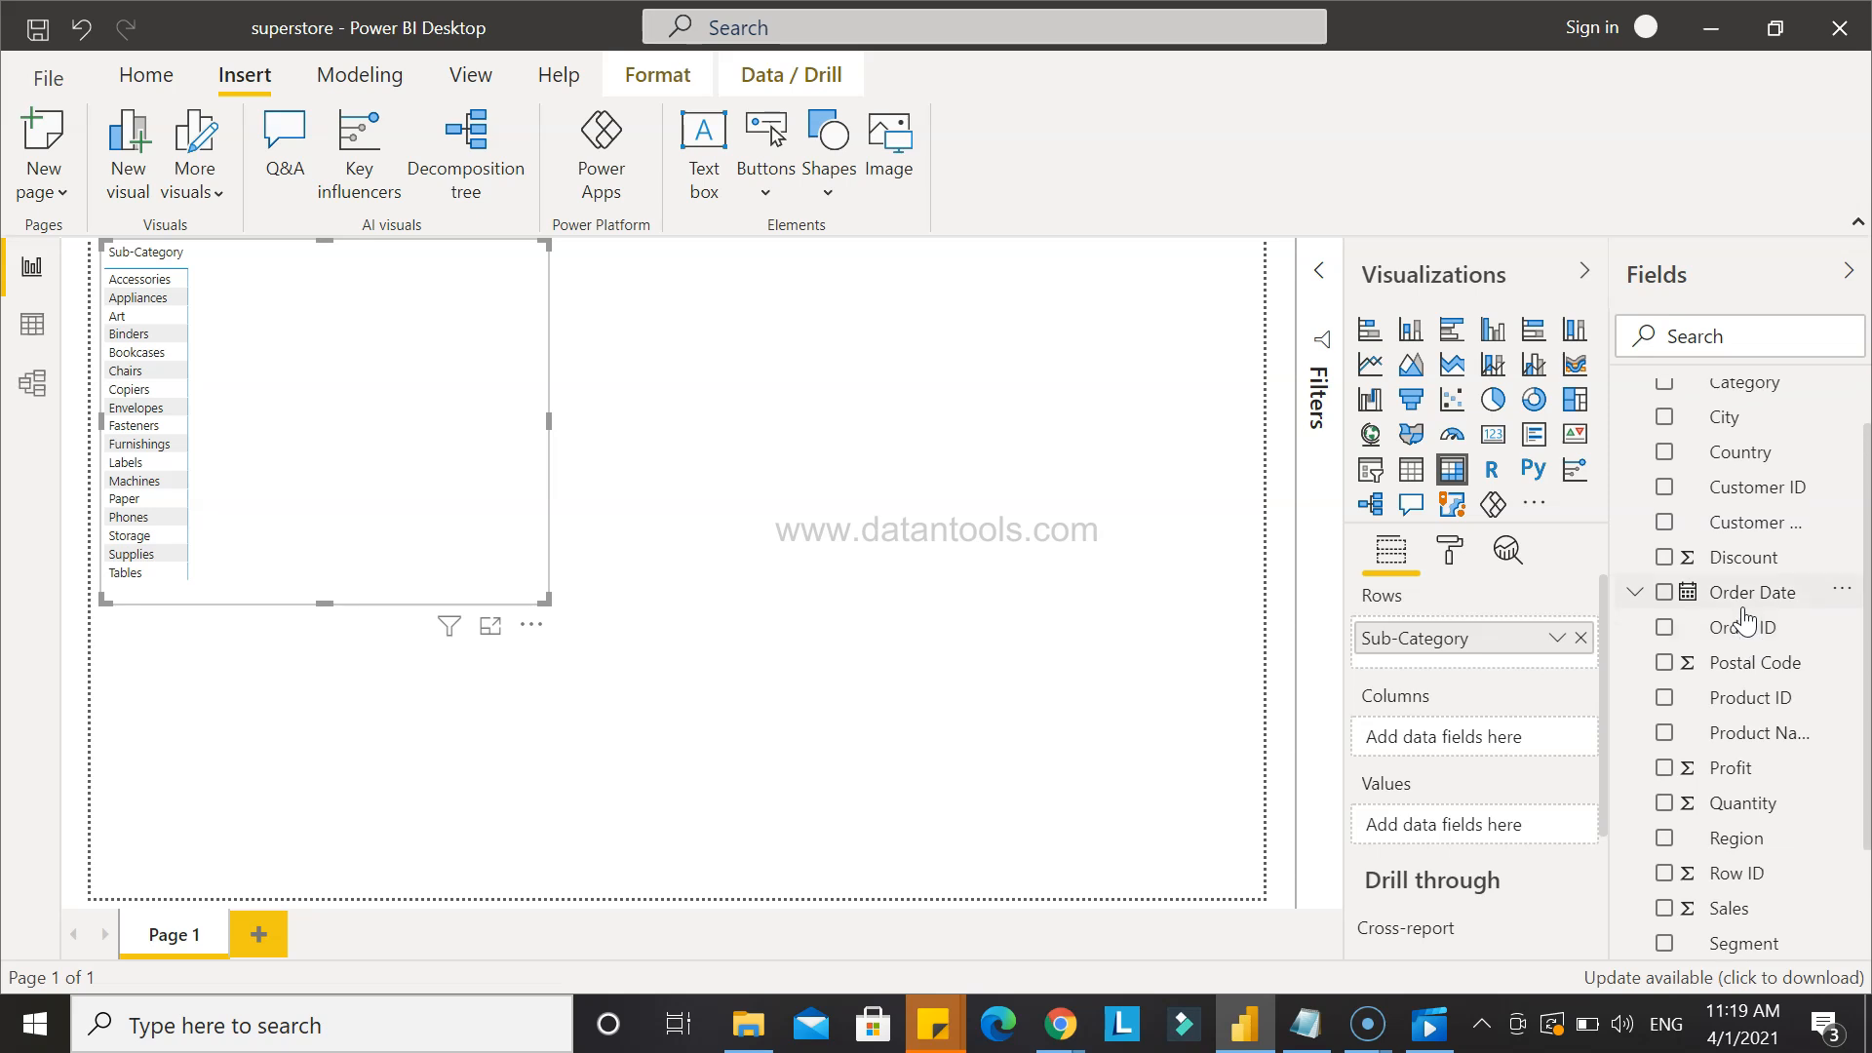
left_click(1667, 628)
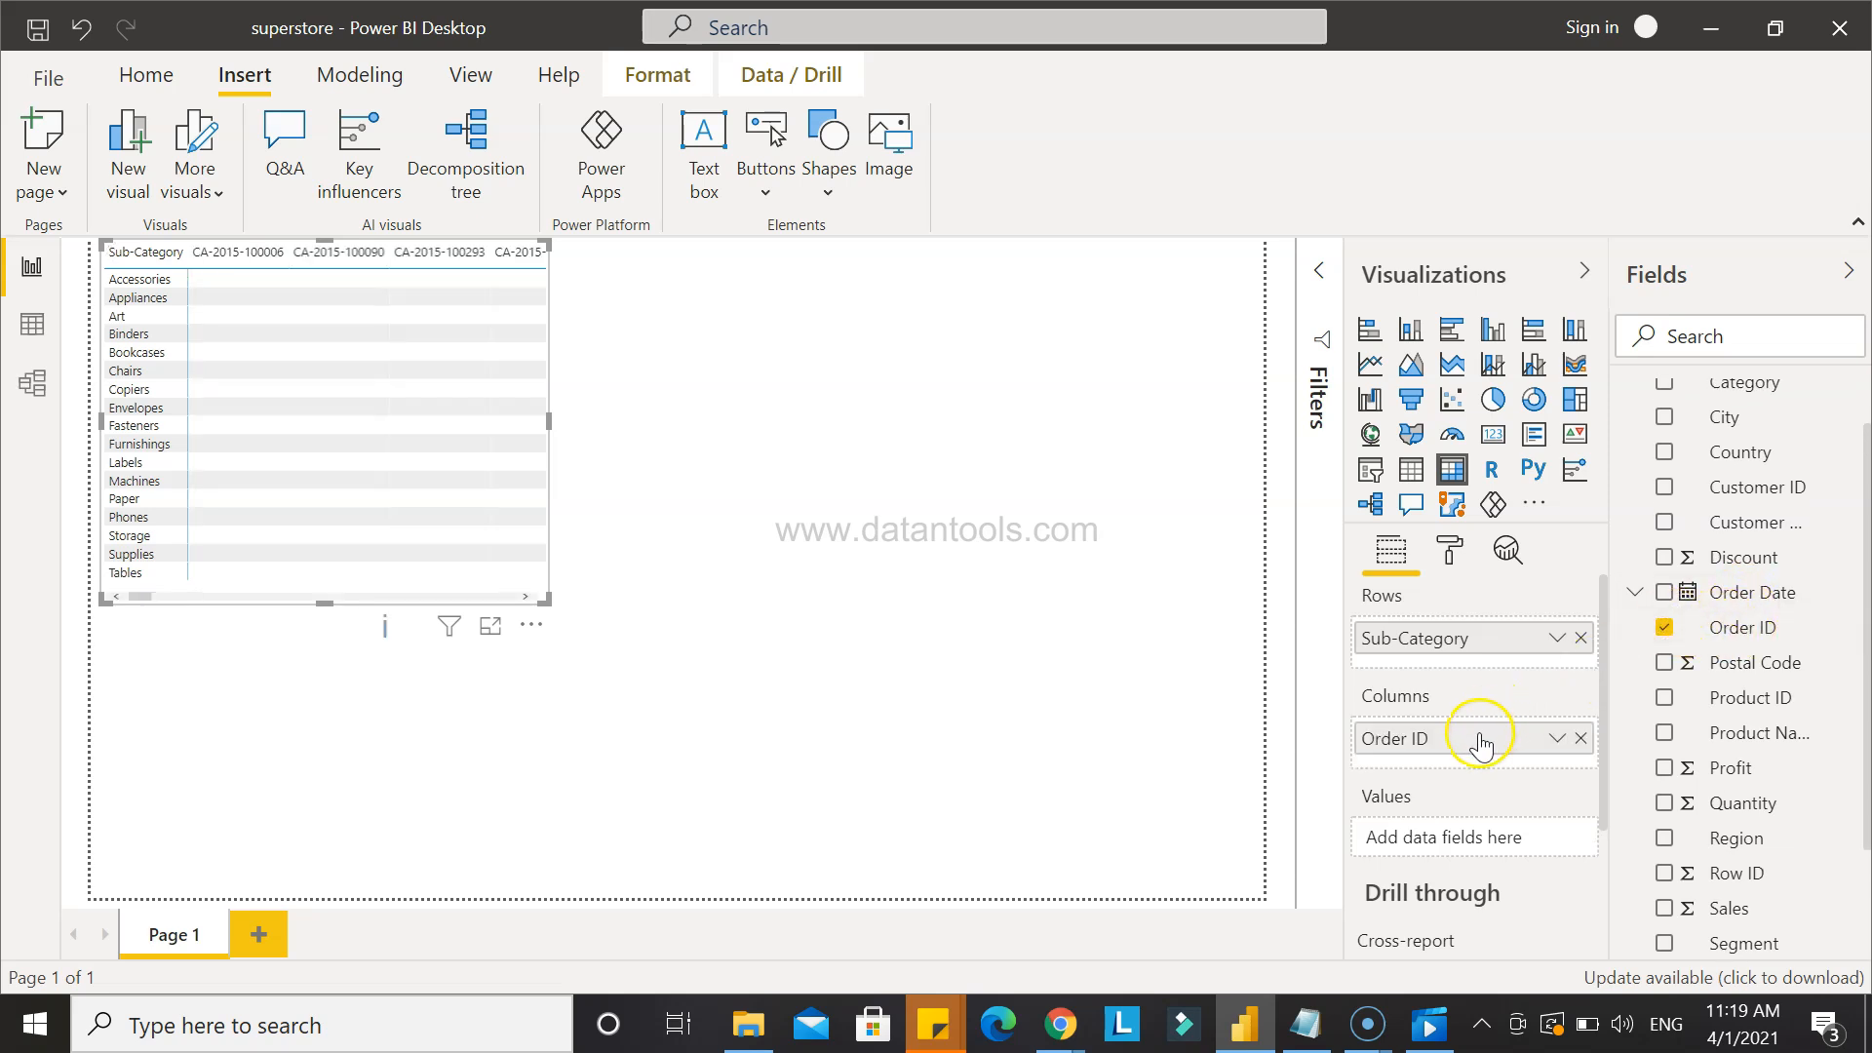
left_click_drag(1481, 741, 1467, 855)
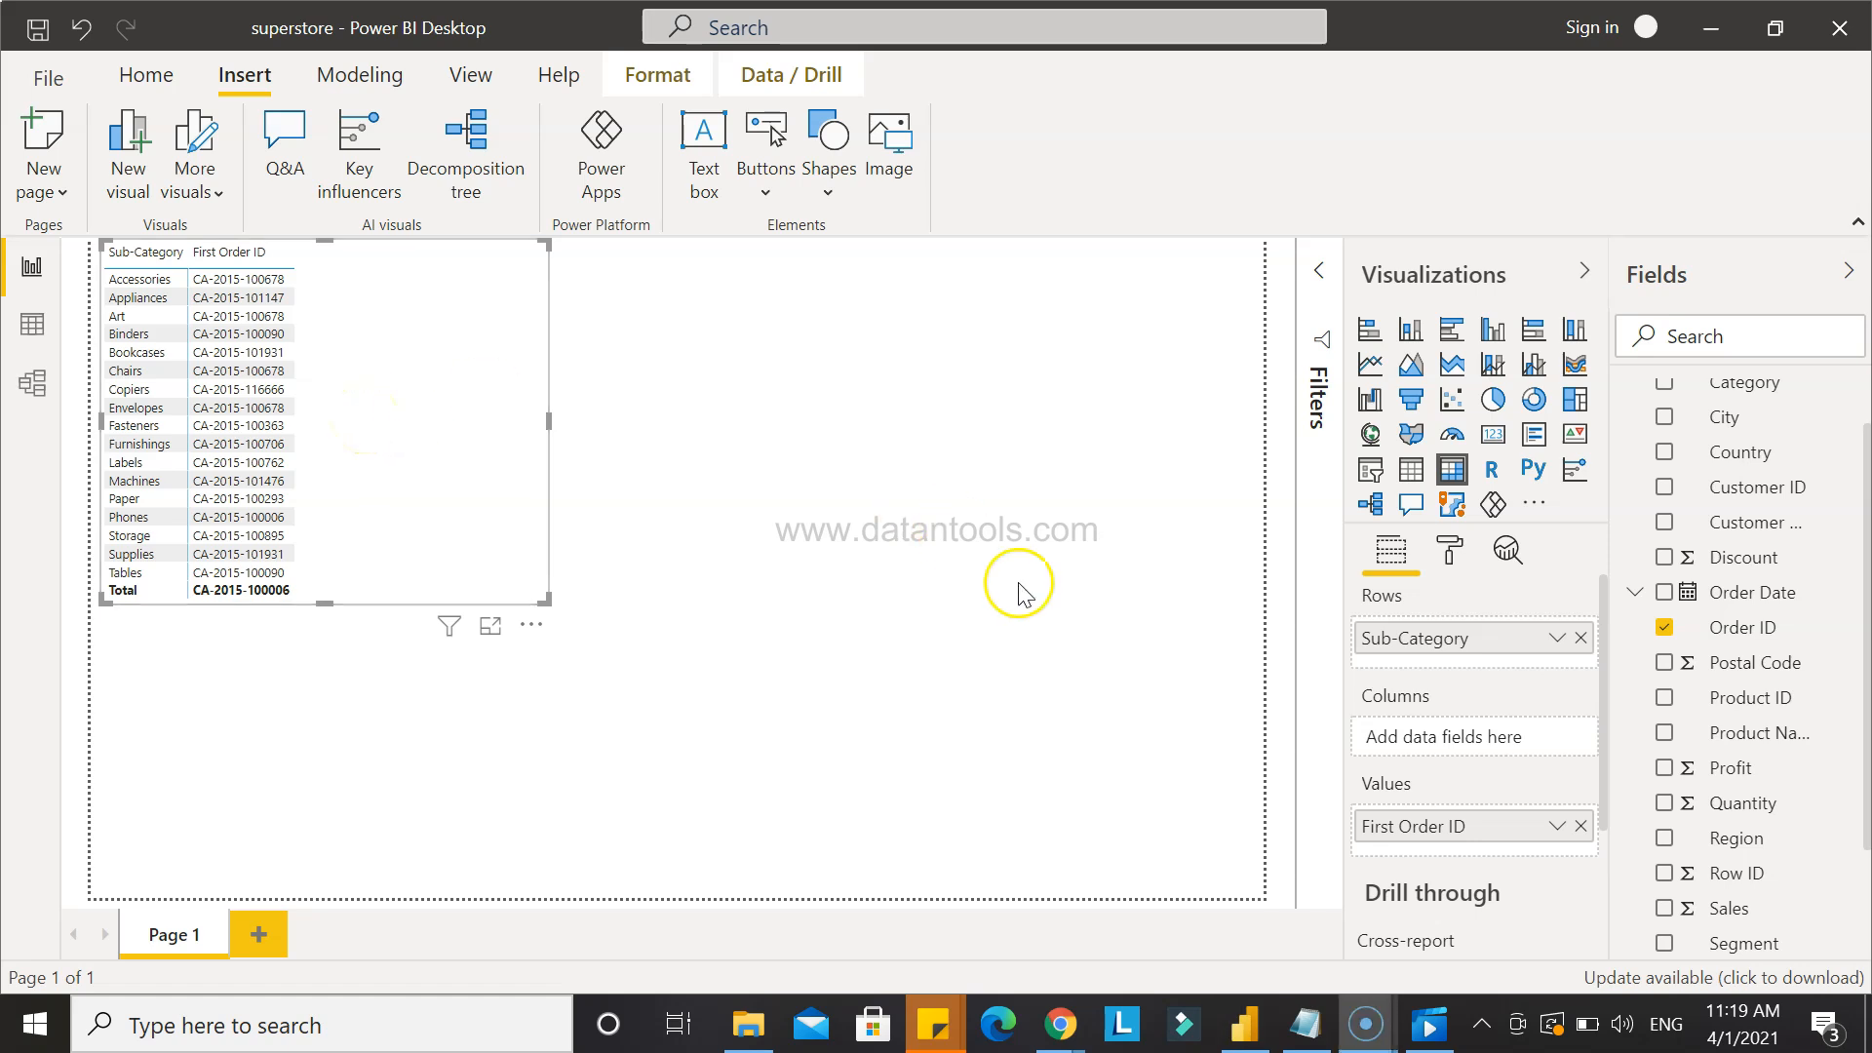
- Summarize the Order ID values by Count and sort the matrix by that column in descending order
left_click(1558, 826)
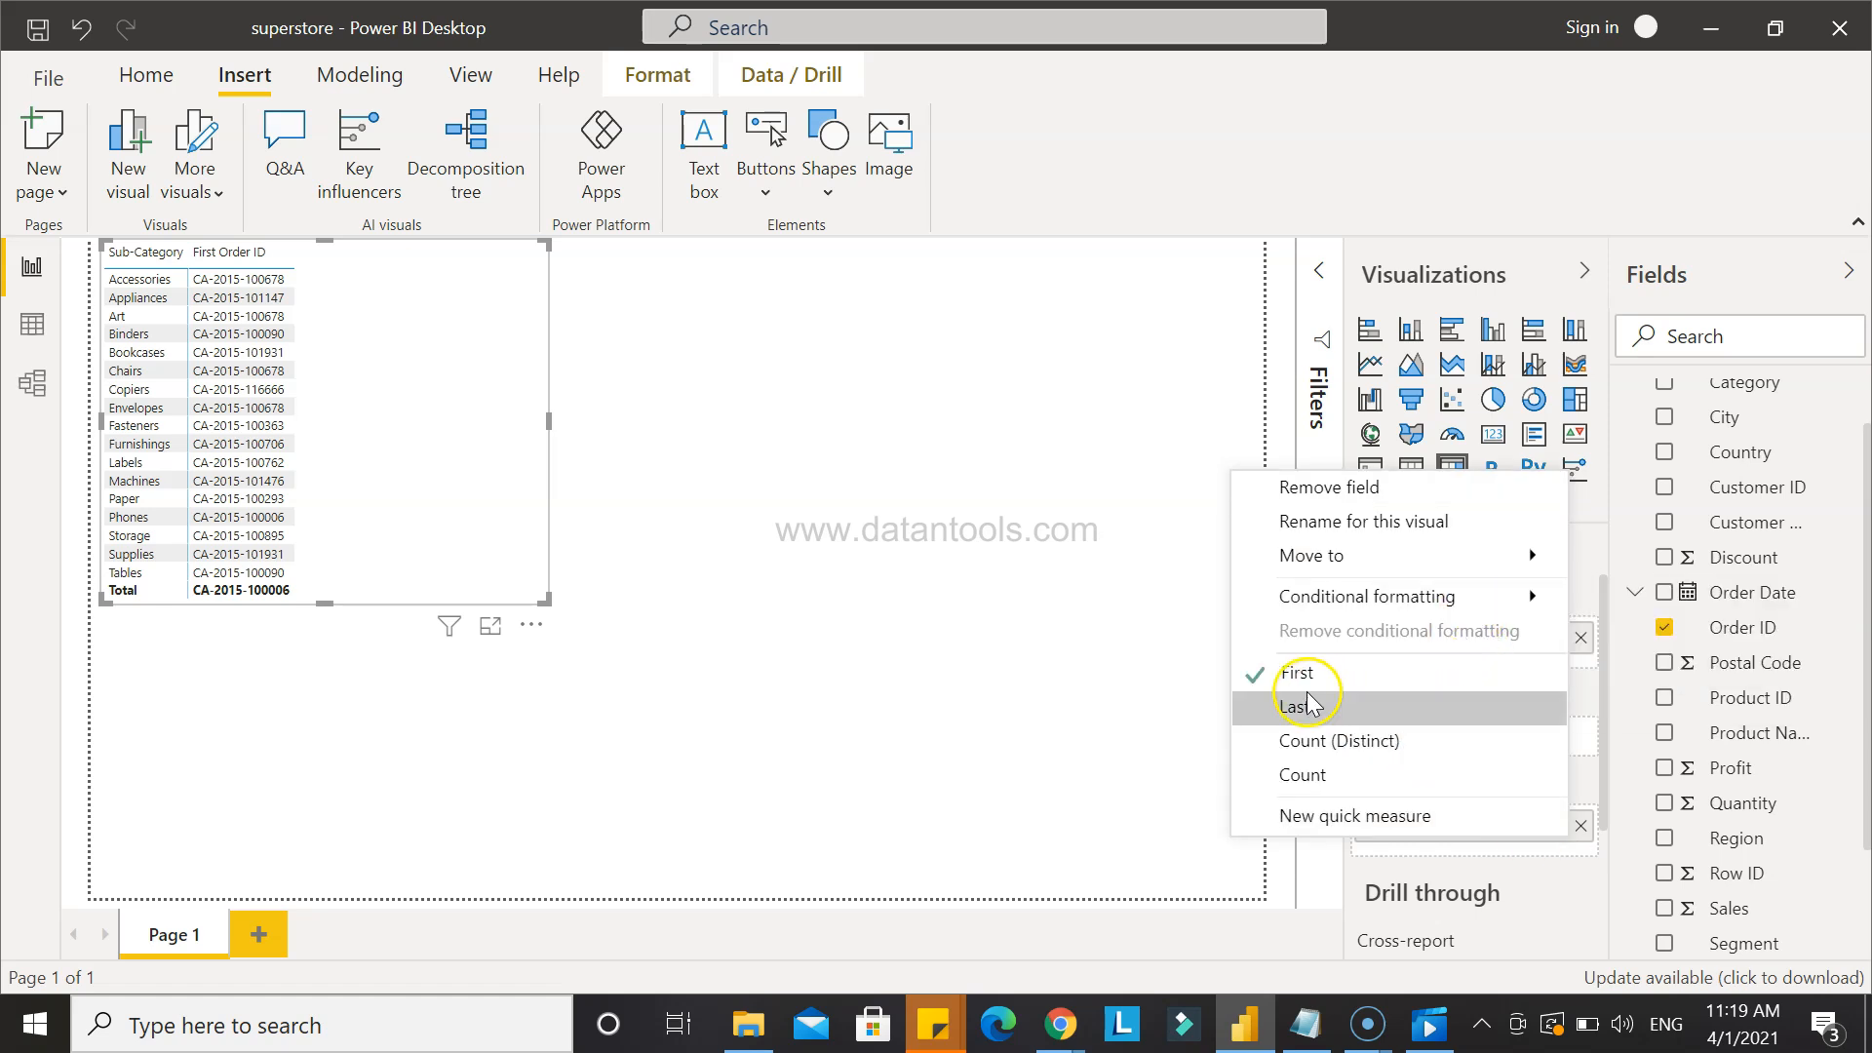
left_click(1338, 777)
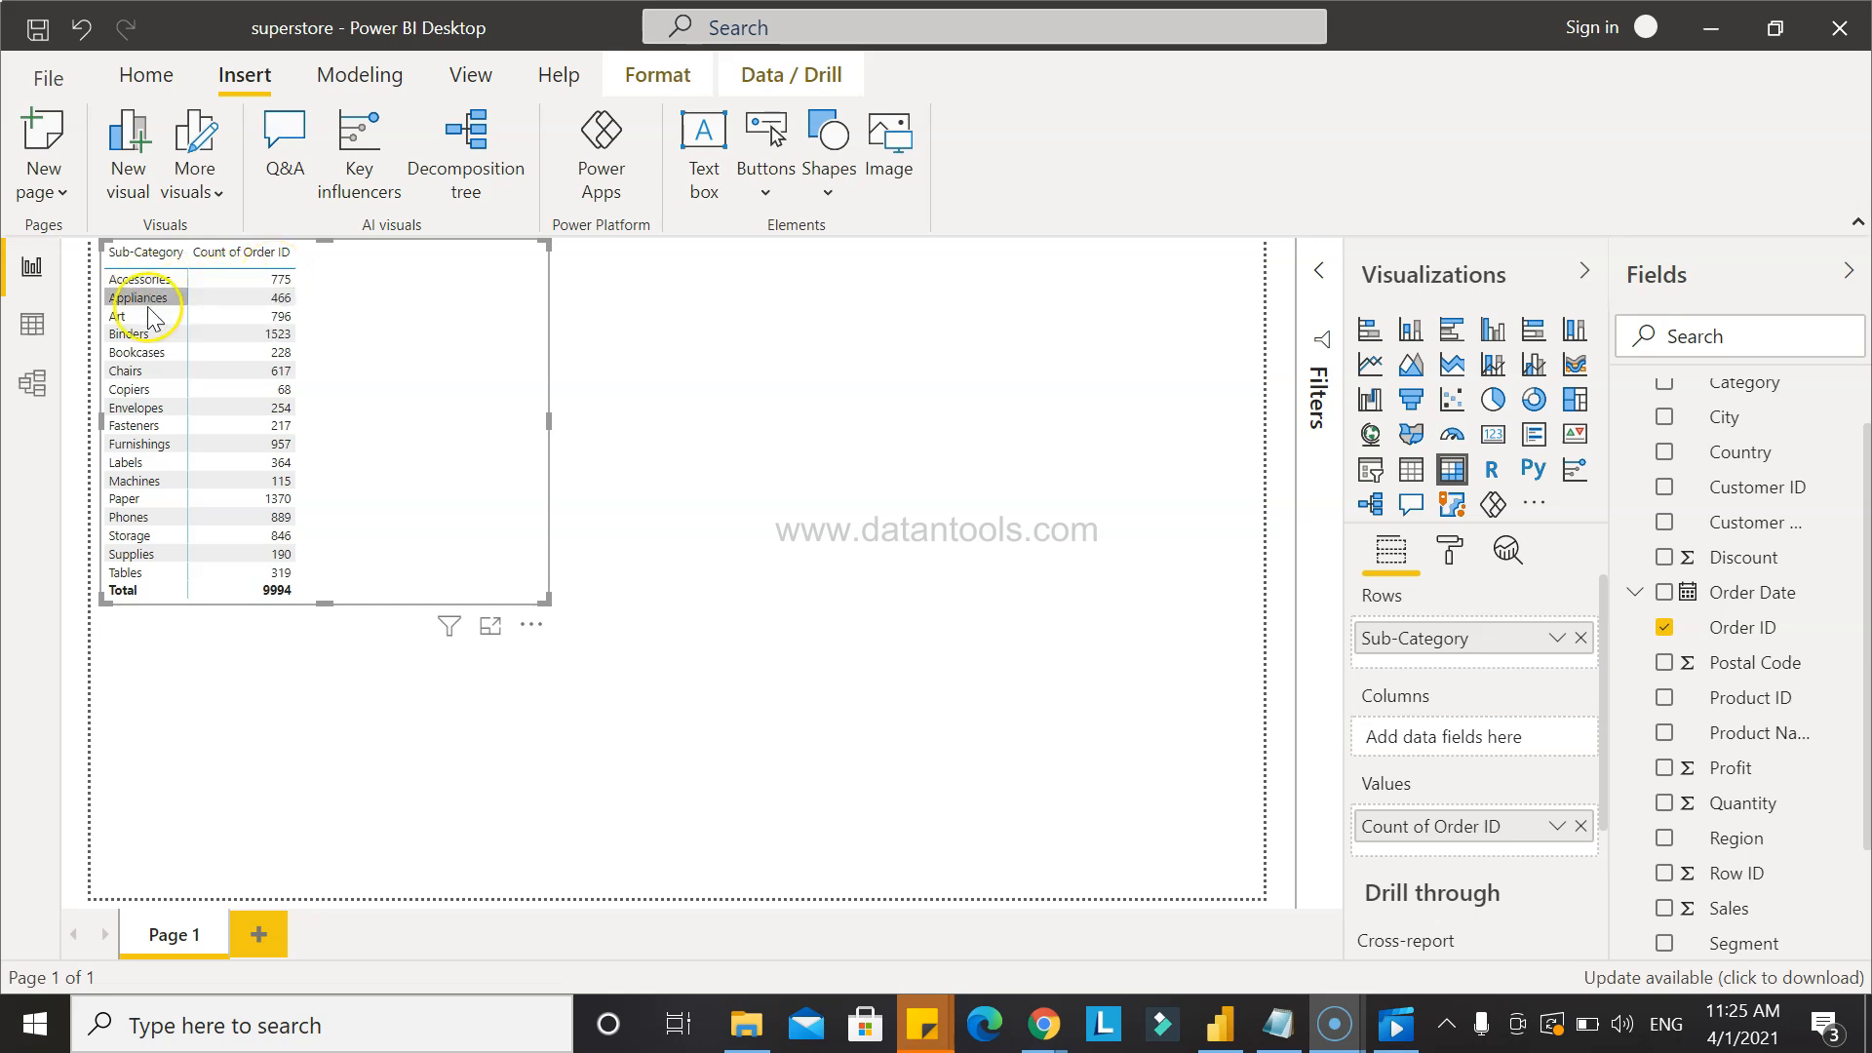
left_click(265, 260)
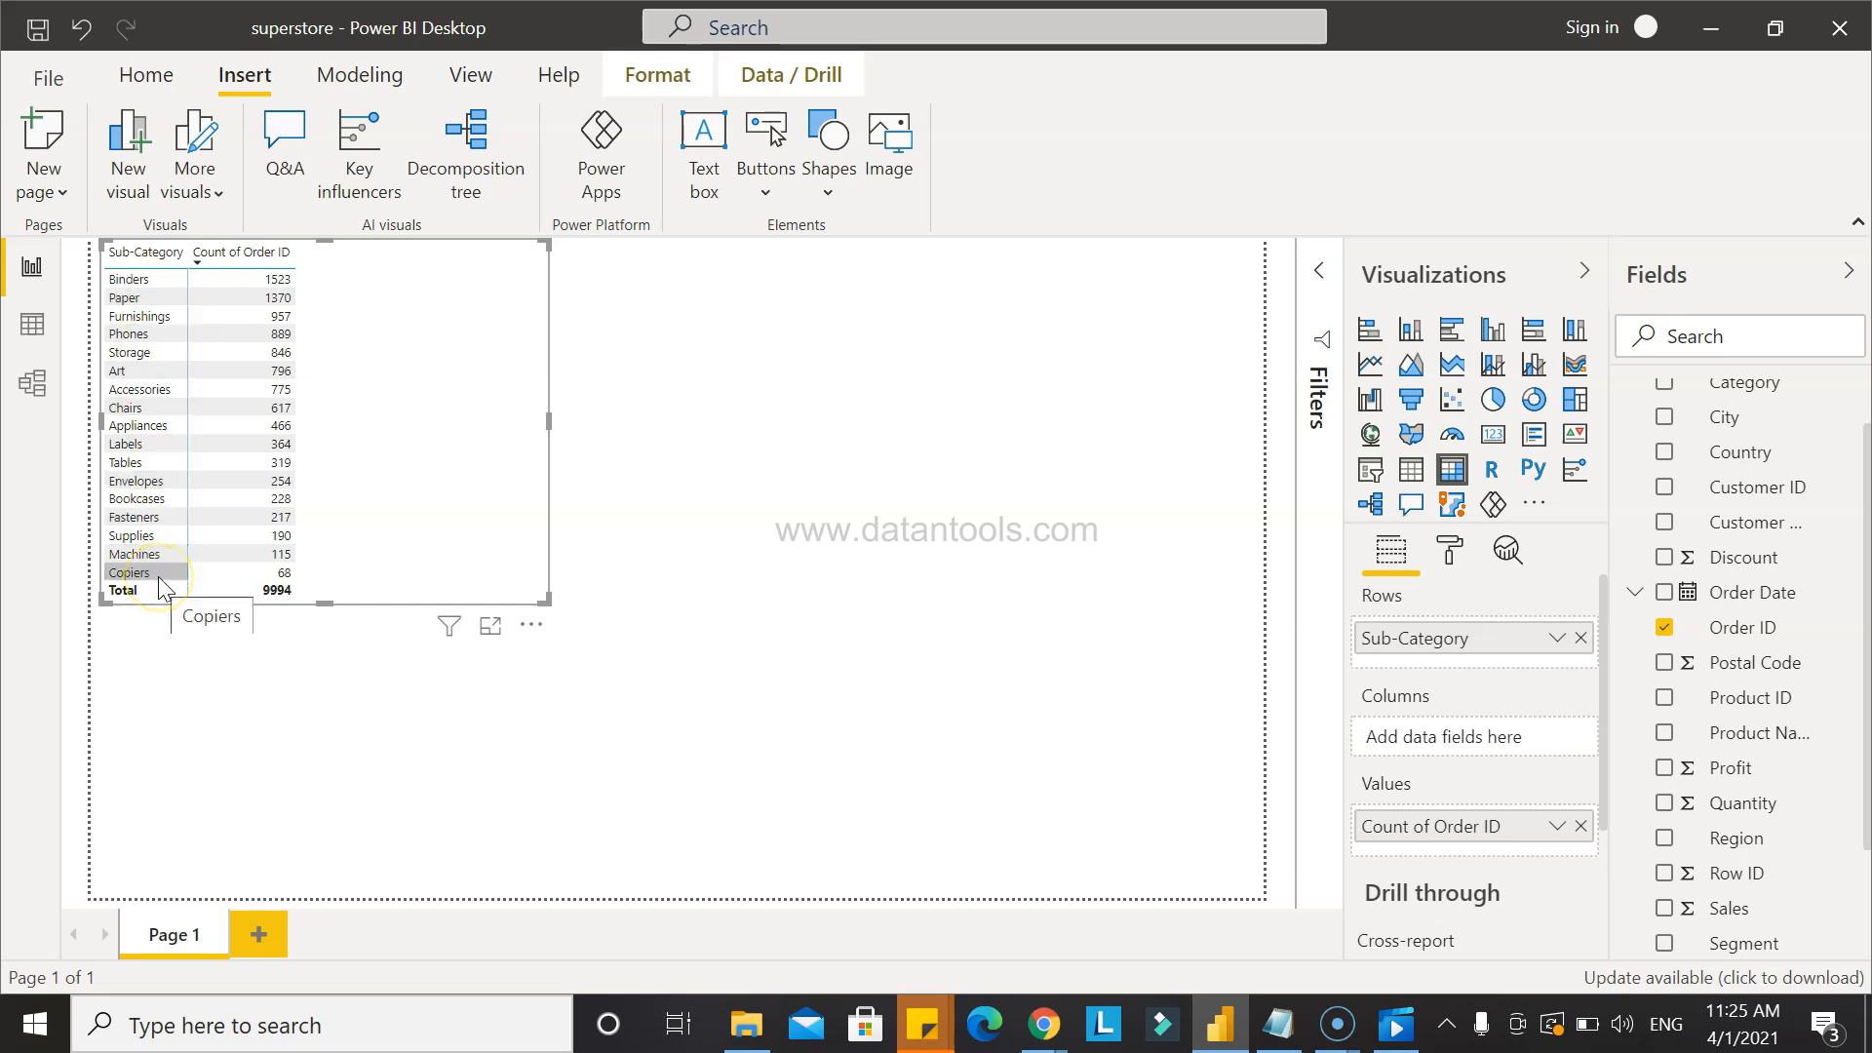
left_click(259, 571)
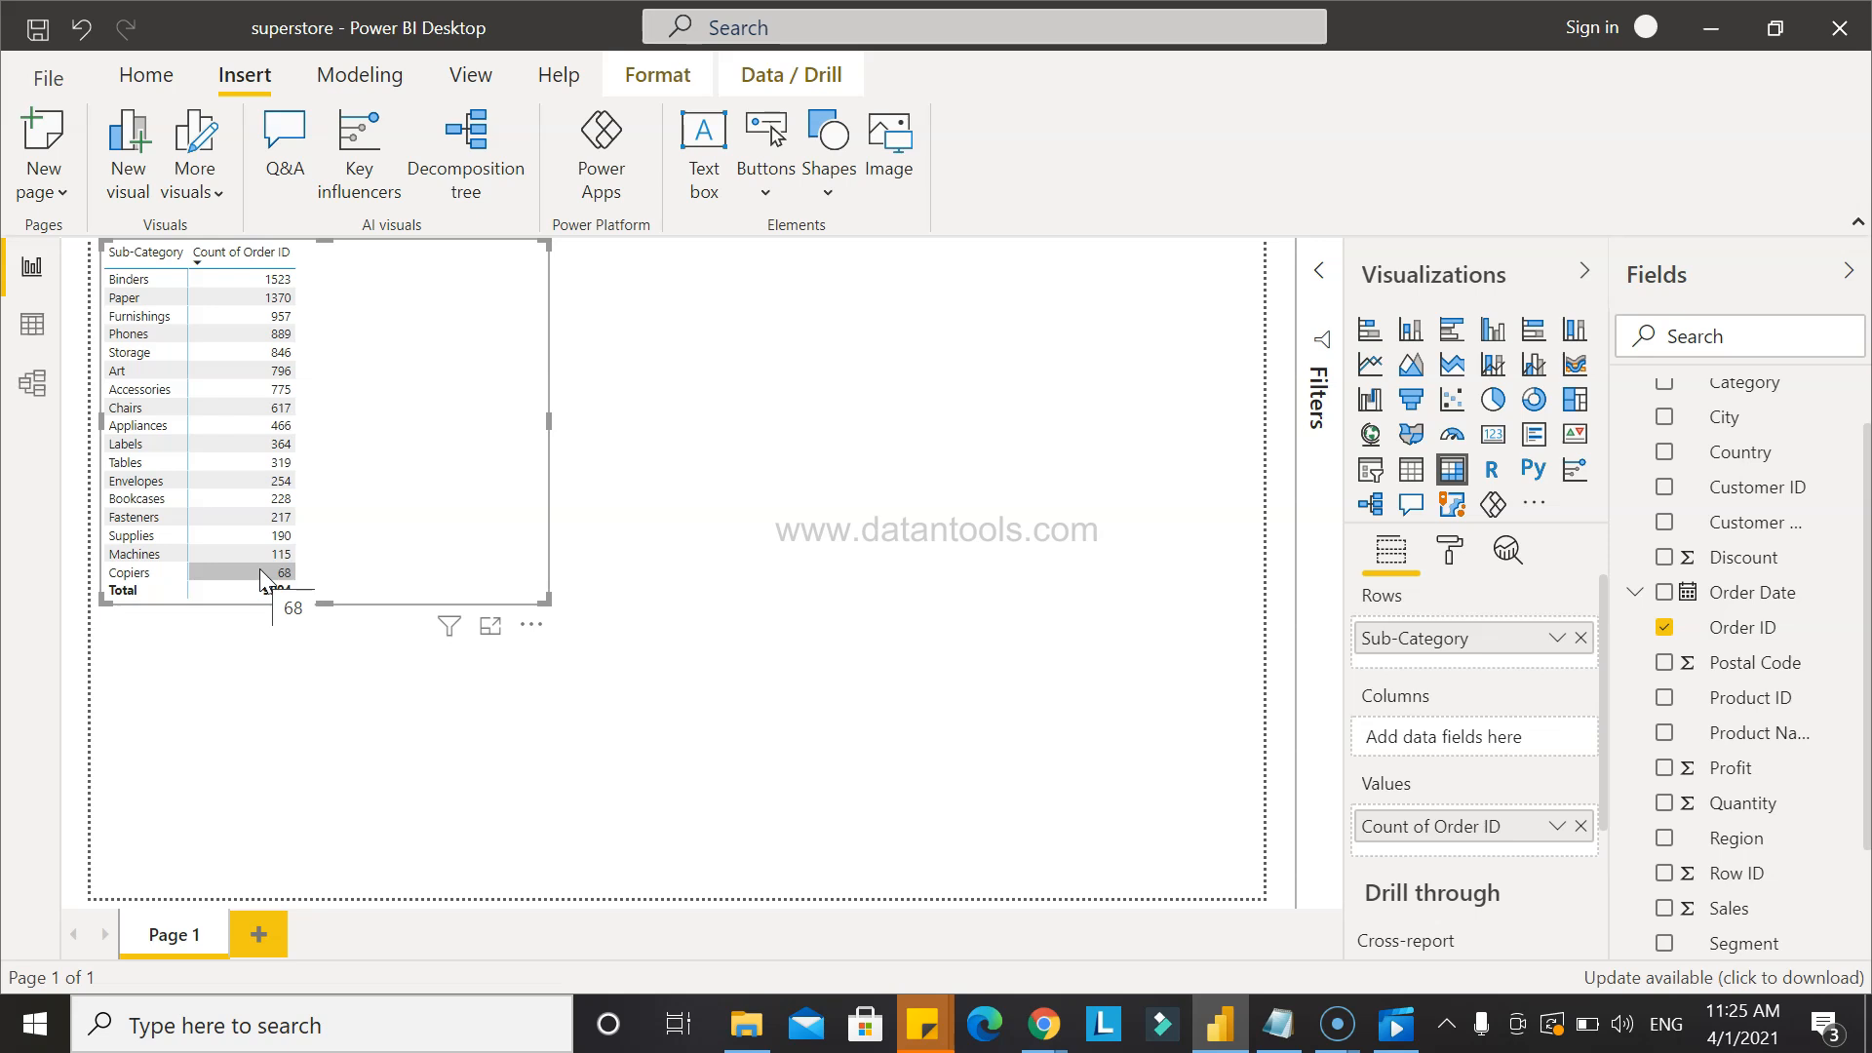
left_click(232, 314)
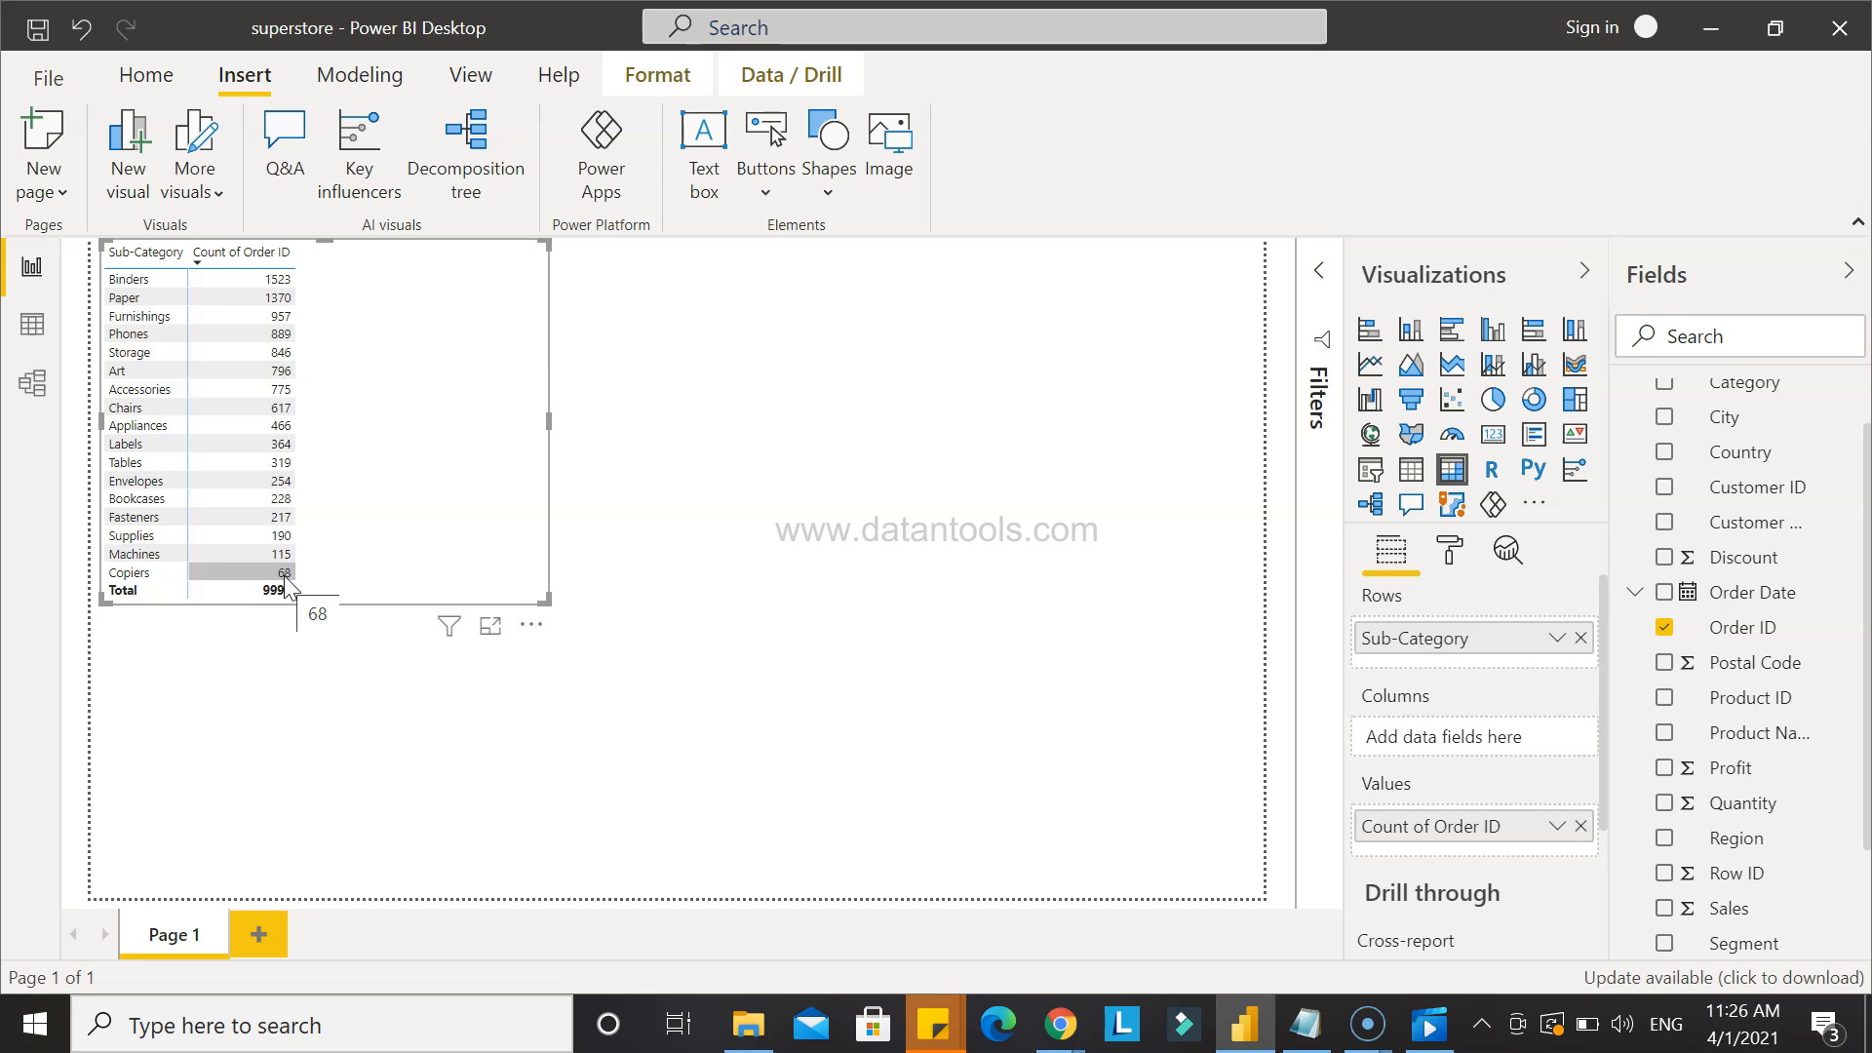
left_click(1558, 829)
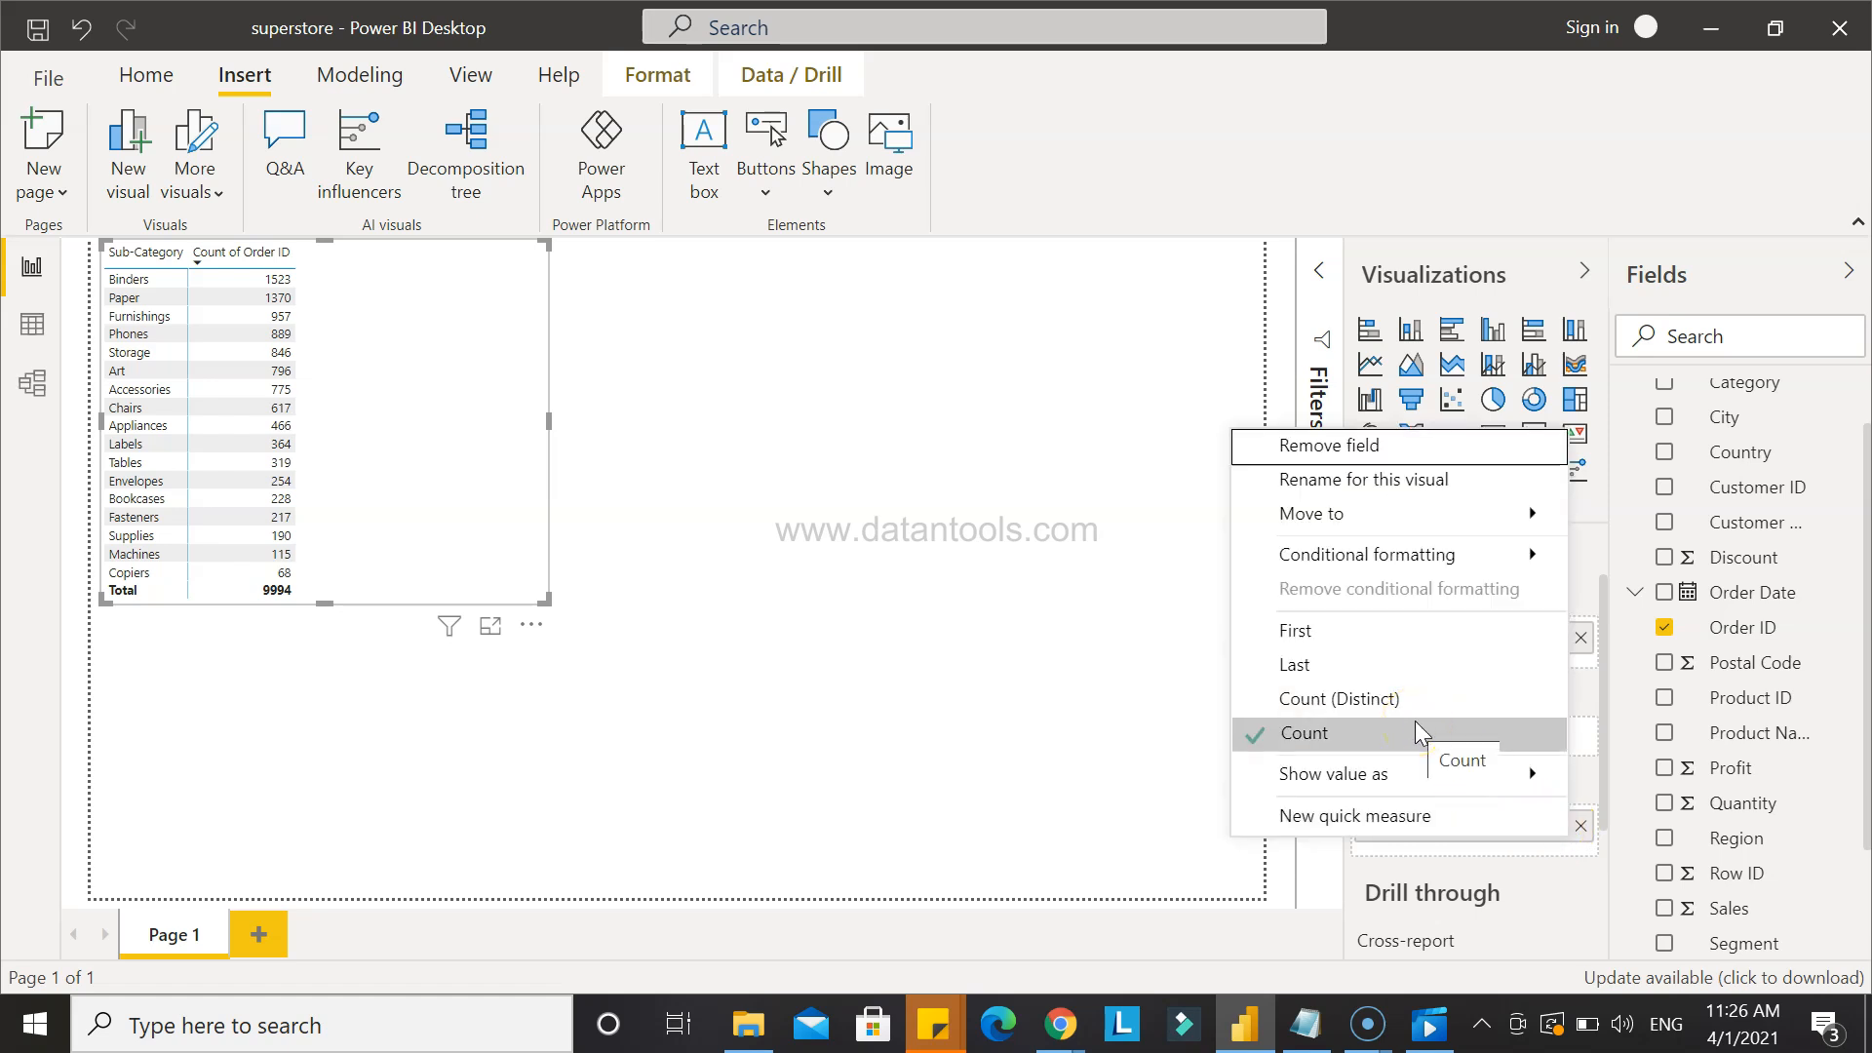
mouse_move(1365, 773)
left_click(1175, 773)
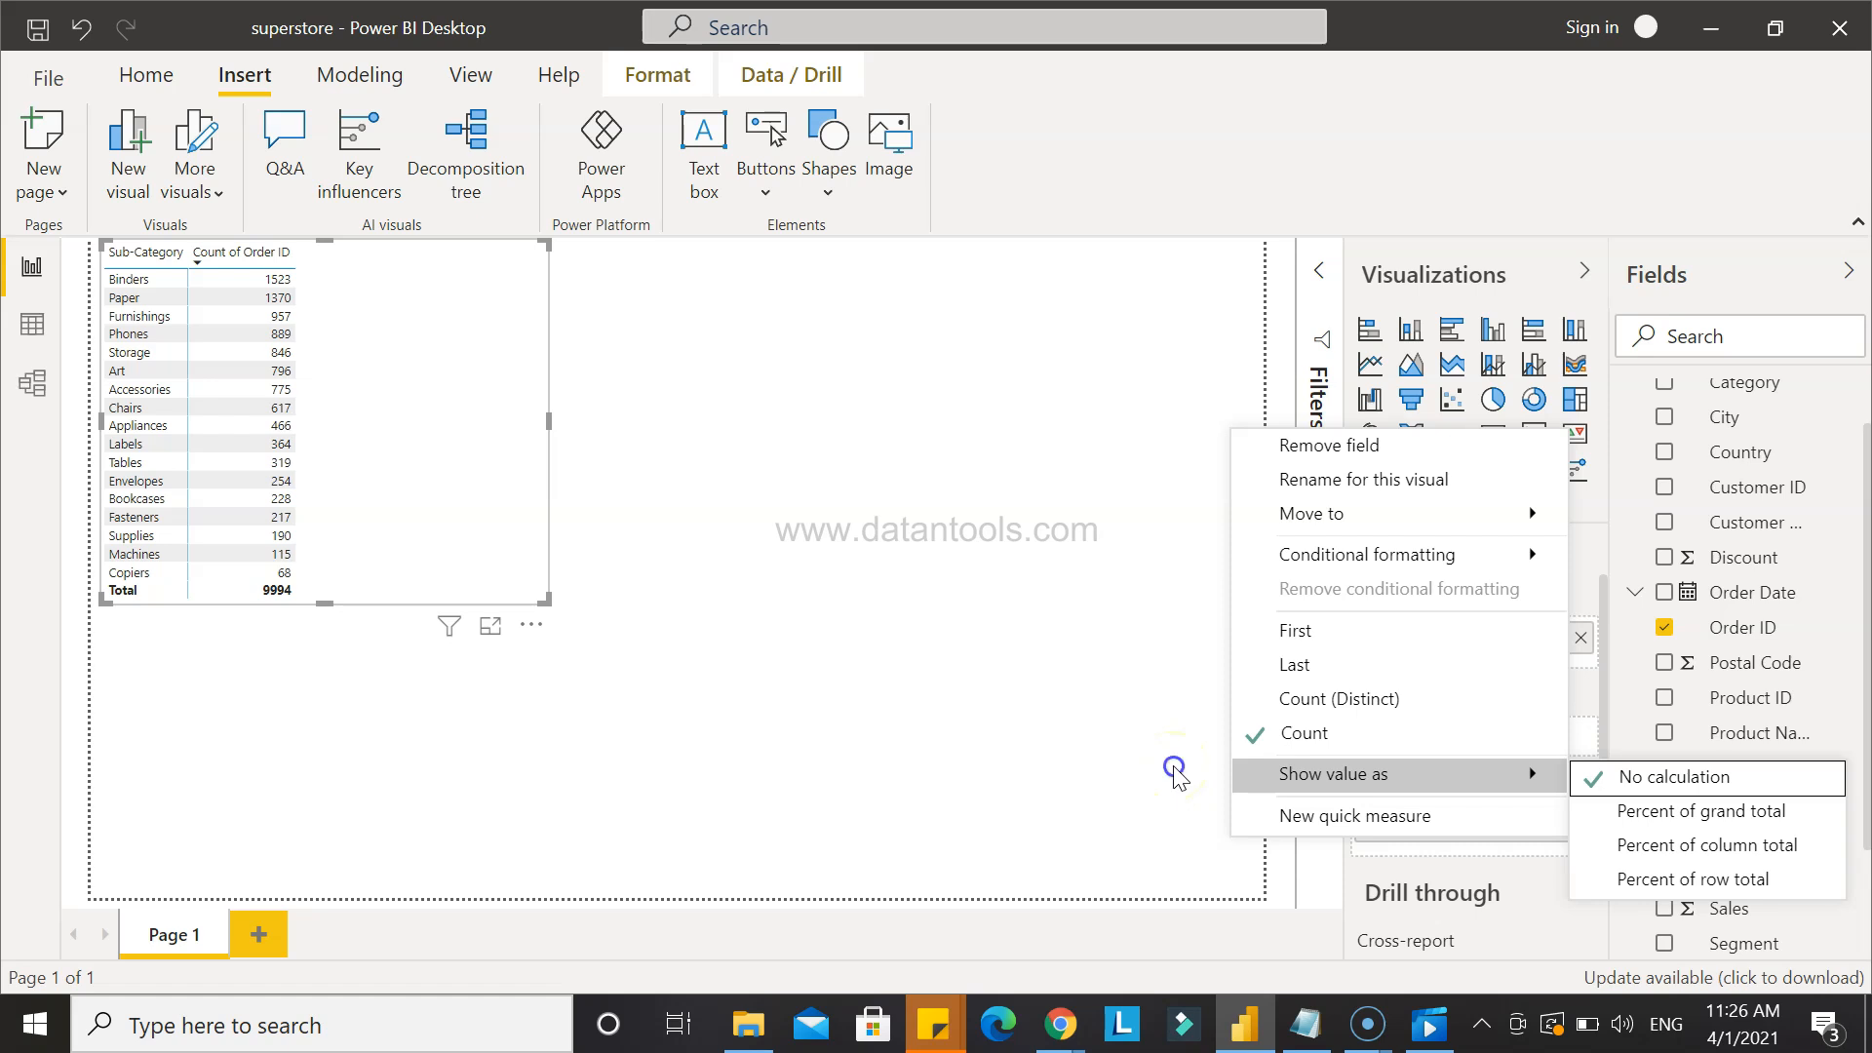
left_click(1121, 787)
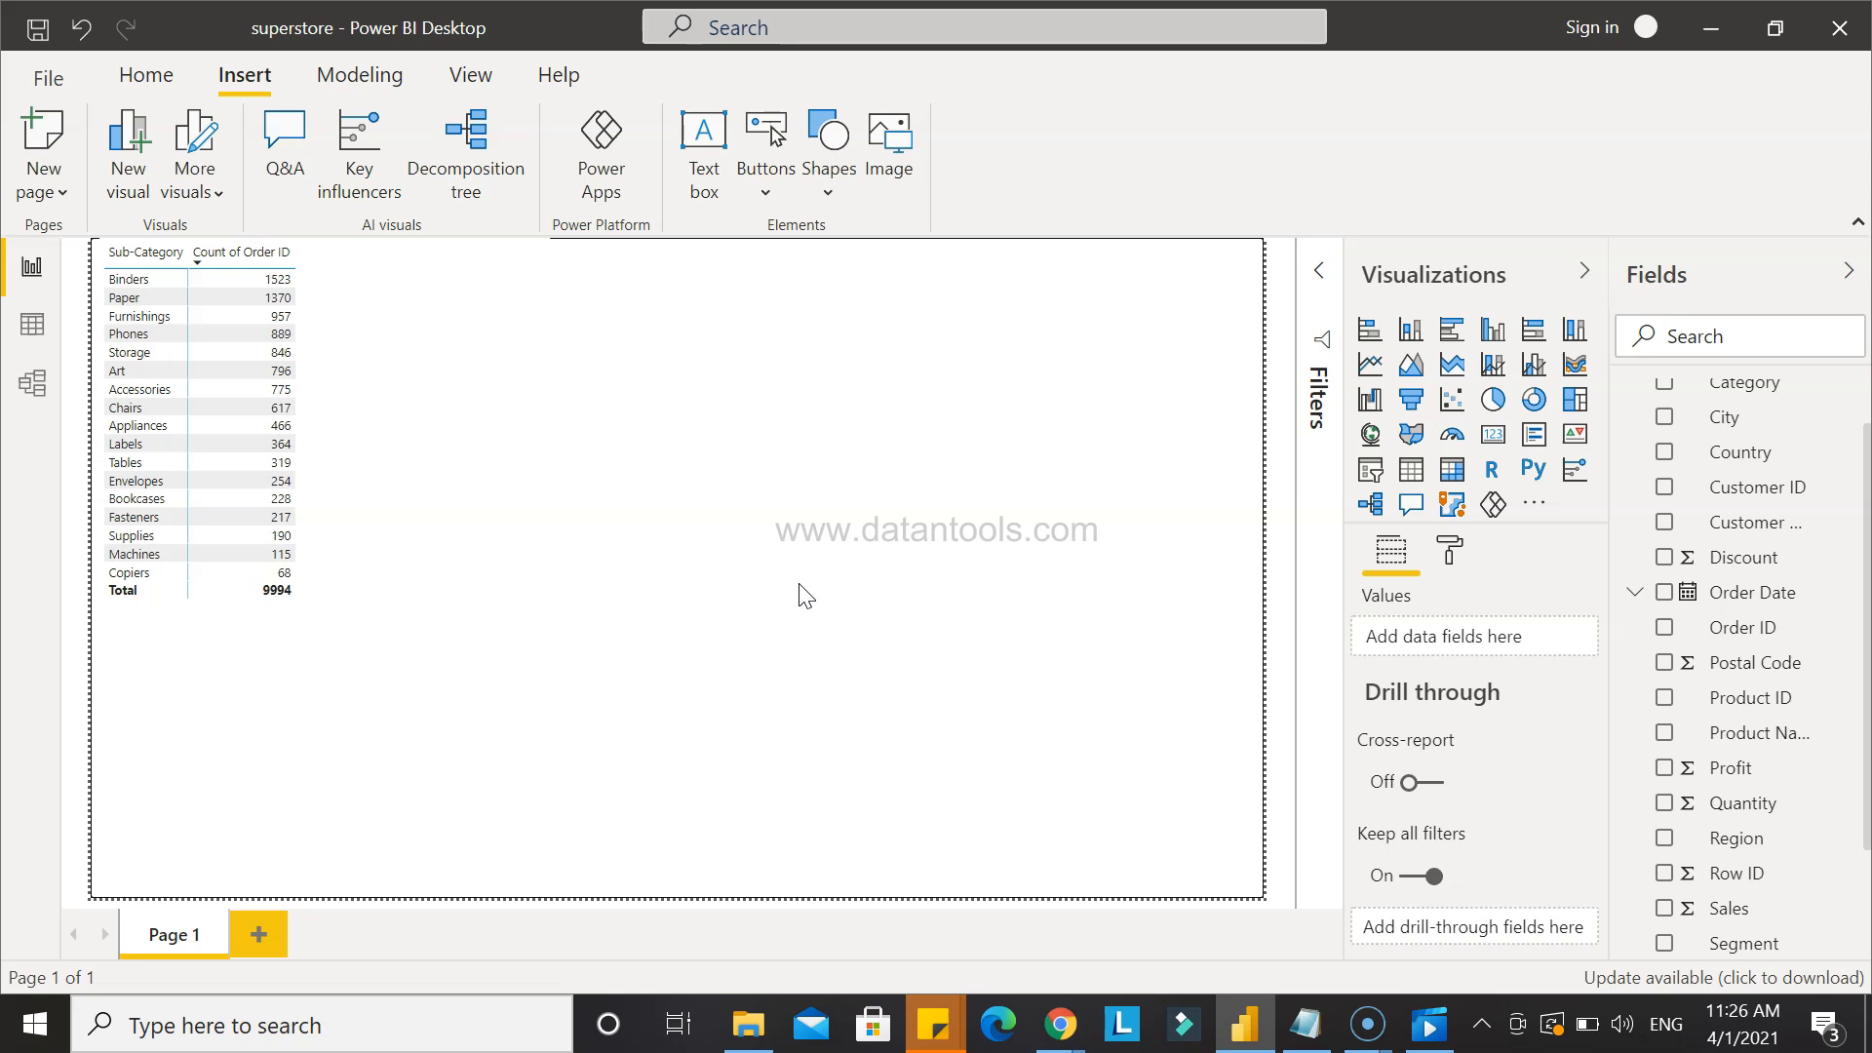
left_click(1210, 589)
- Create a new measure in the Sample - Superstore - Orders table
scroll(1718, 529, "up", 1)
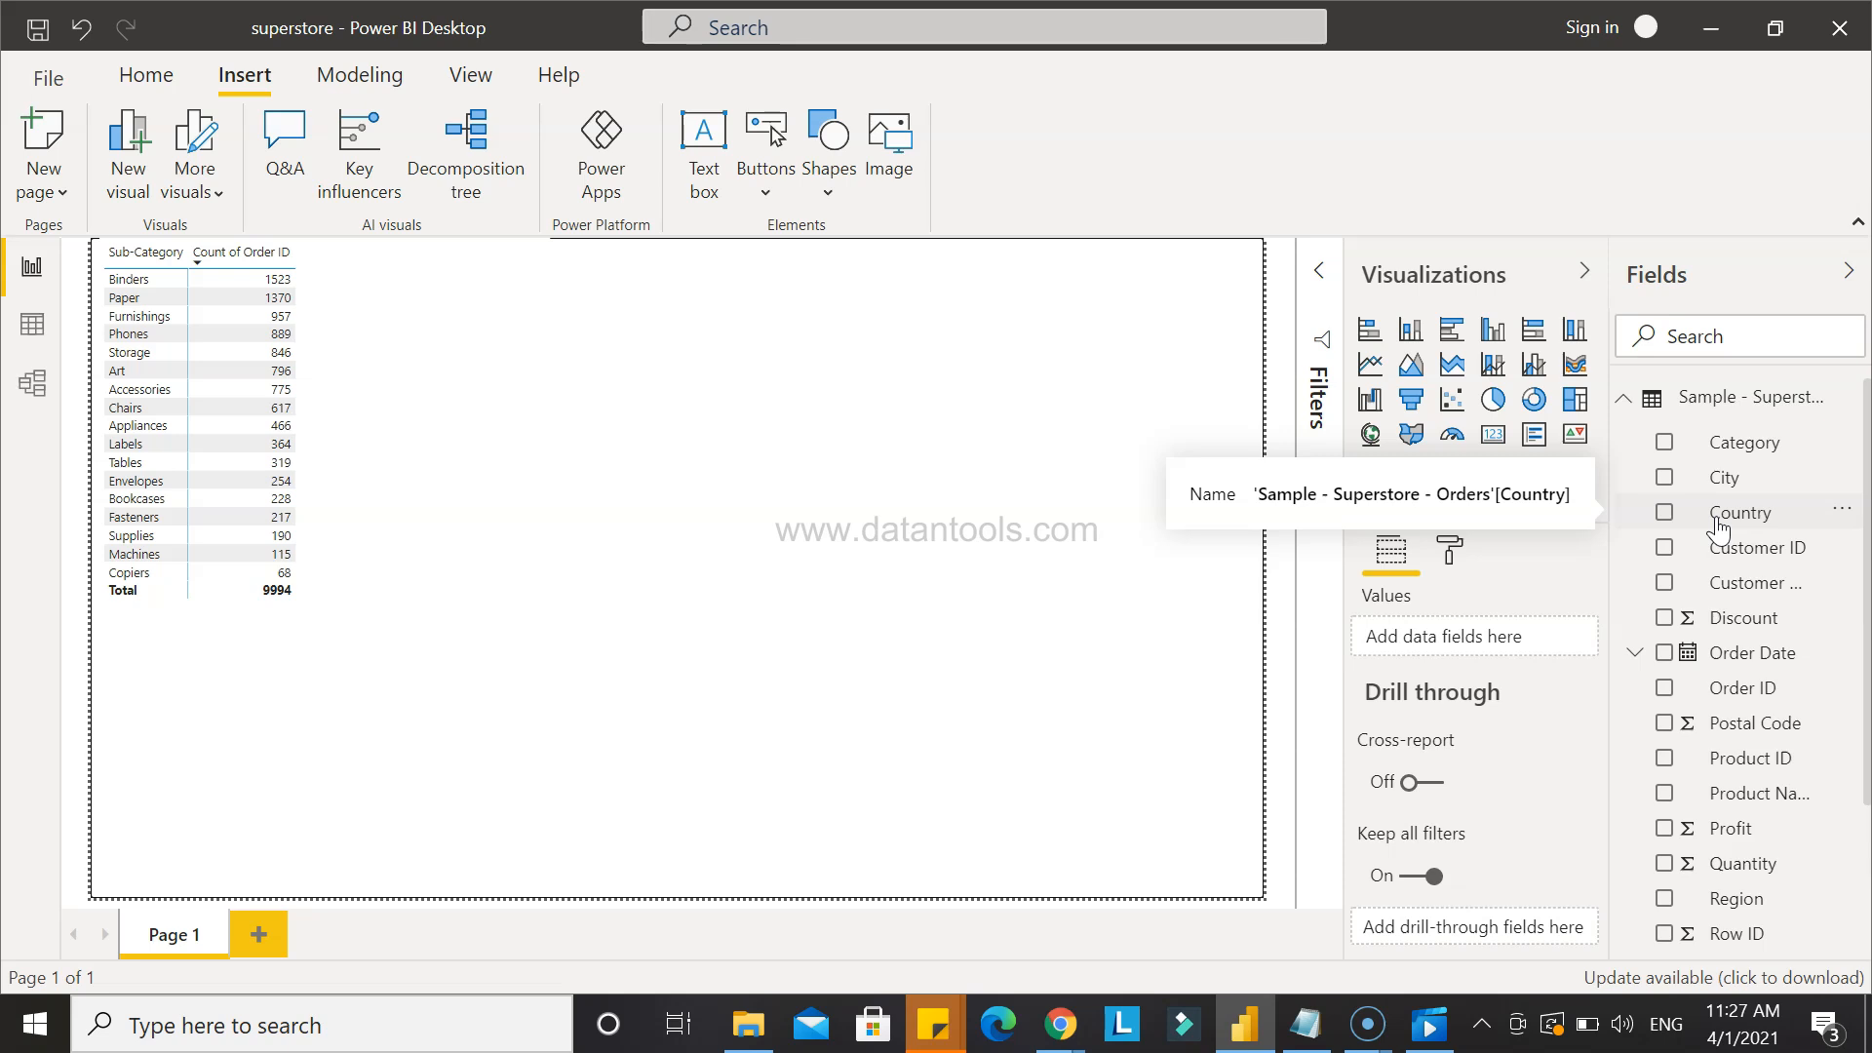
left_click(1746, 395)
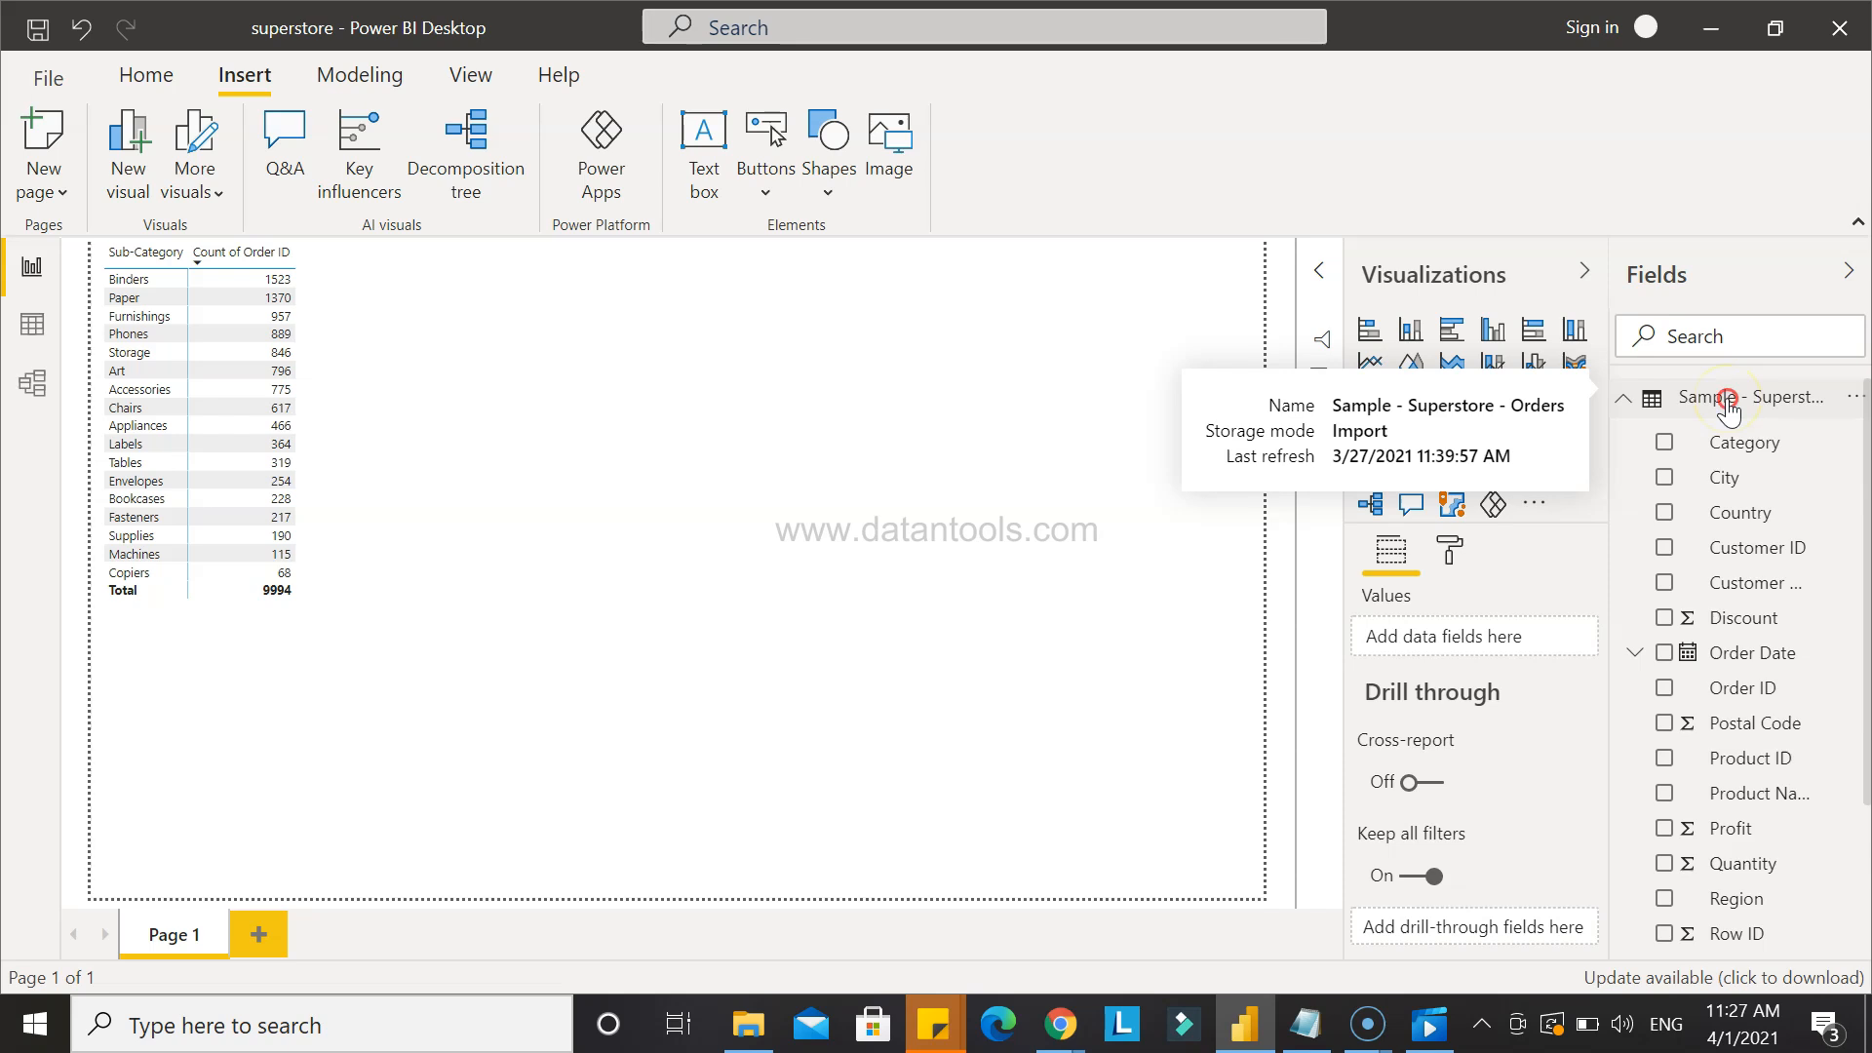
right_click(1728, 399)
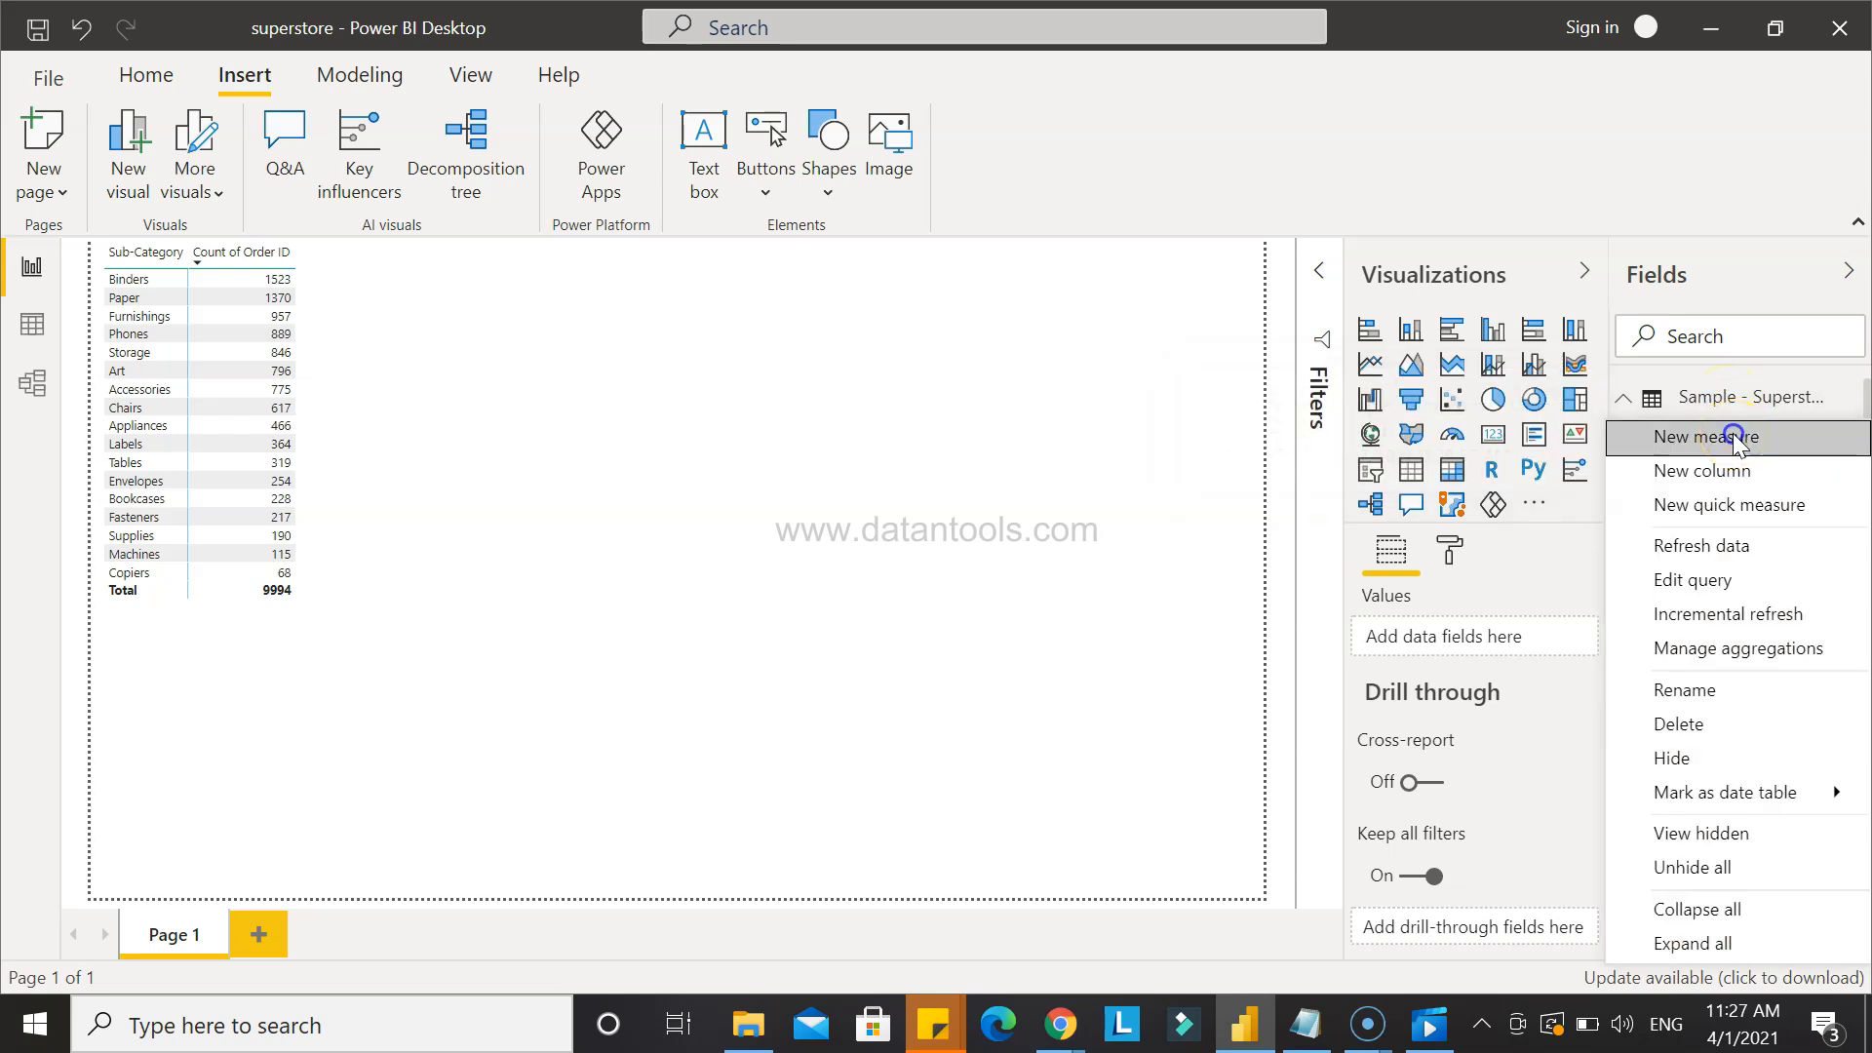
left_click(1734, 433)
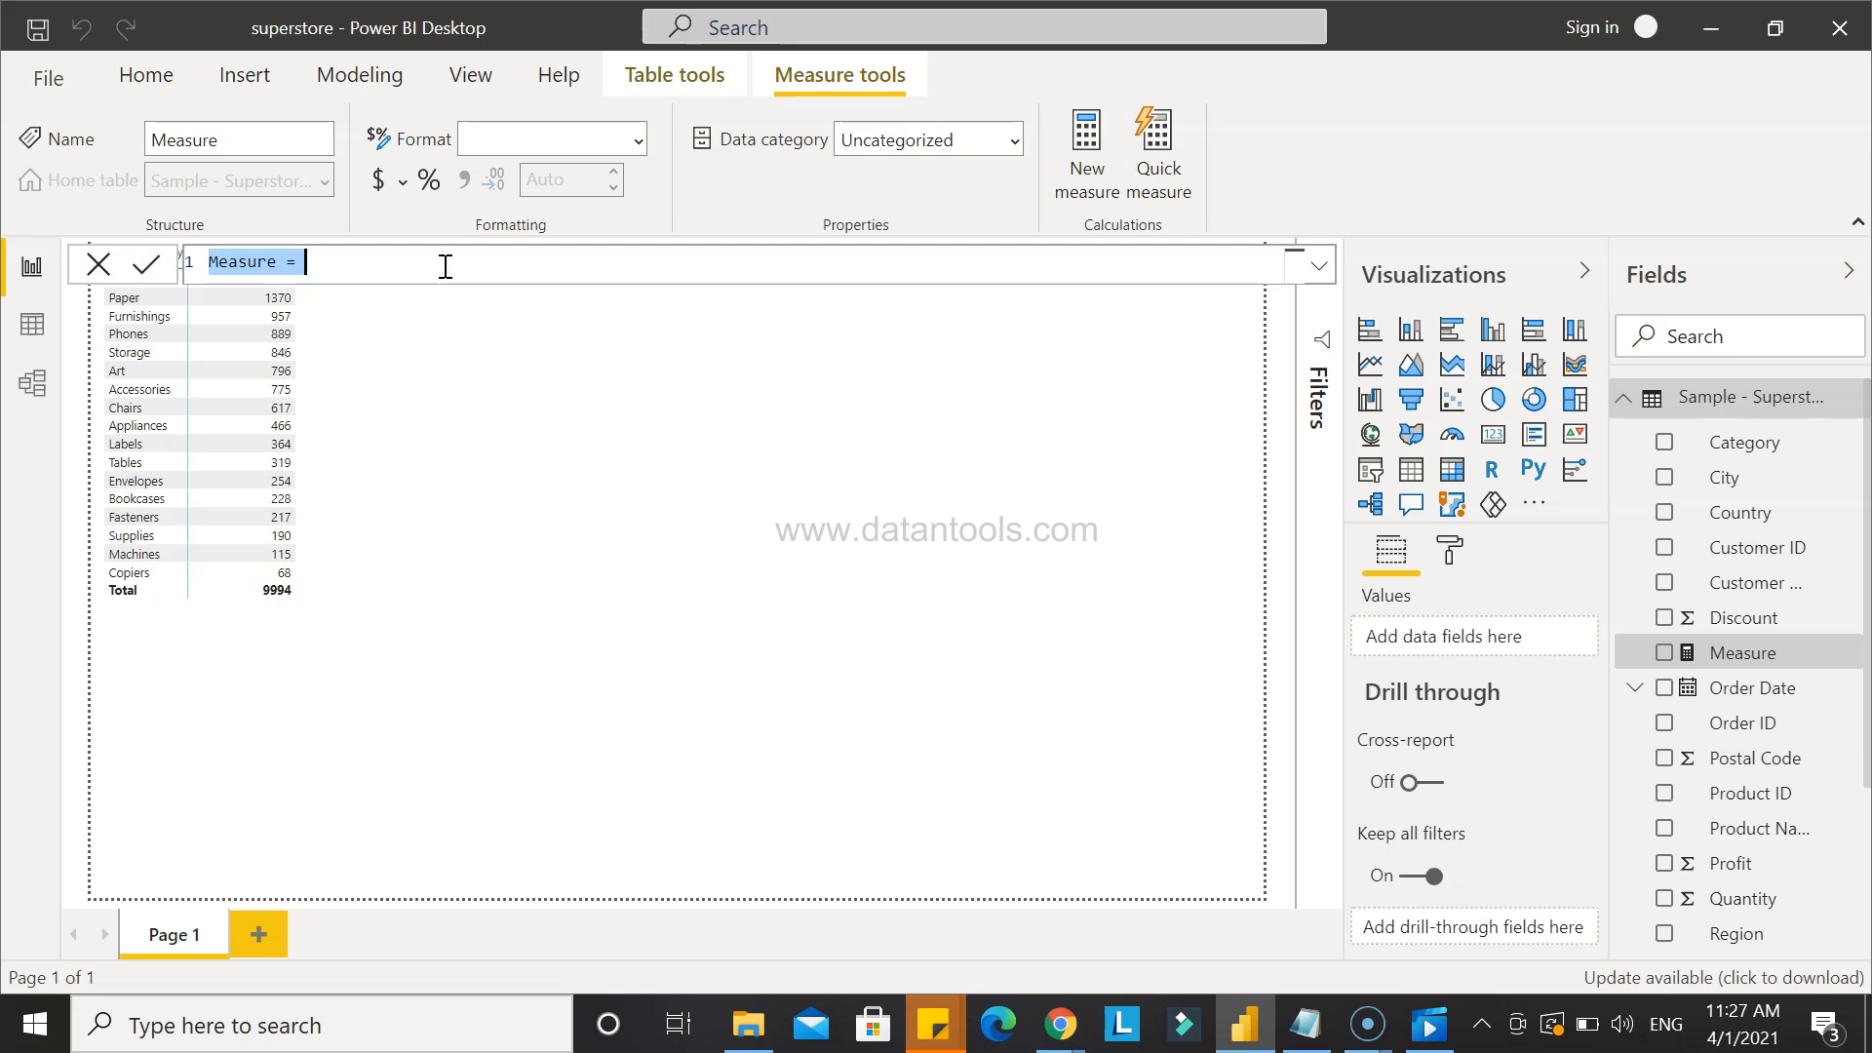
- Define the new measure as Order_Count = COUNT('Sample - Superstore - Orders'[Order ID])
type("Cou")
key("BackSpace")
key("BackSpace")
key("BackSpace")
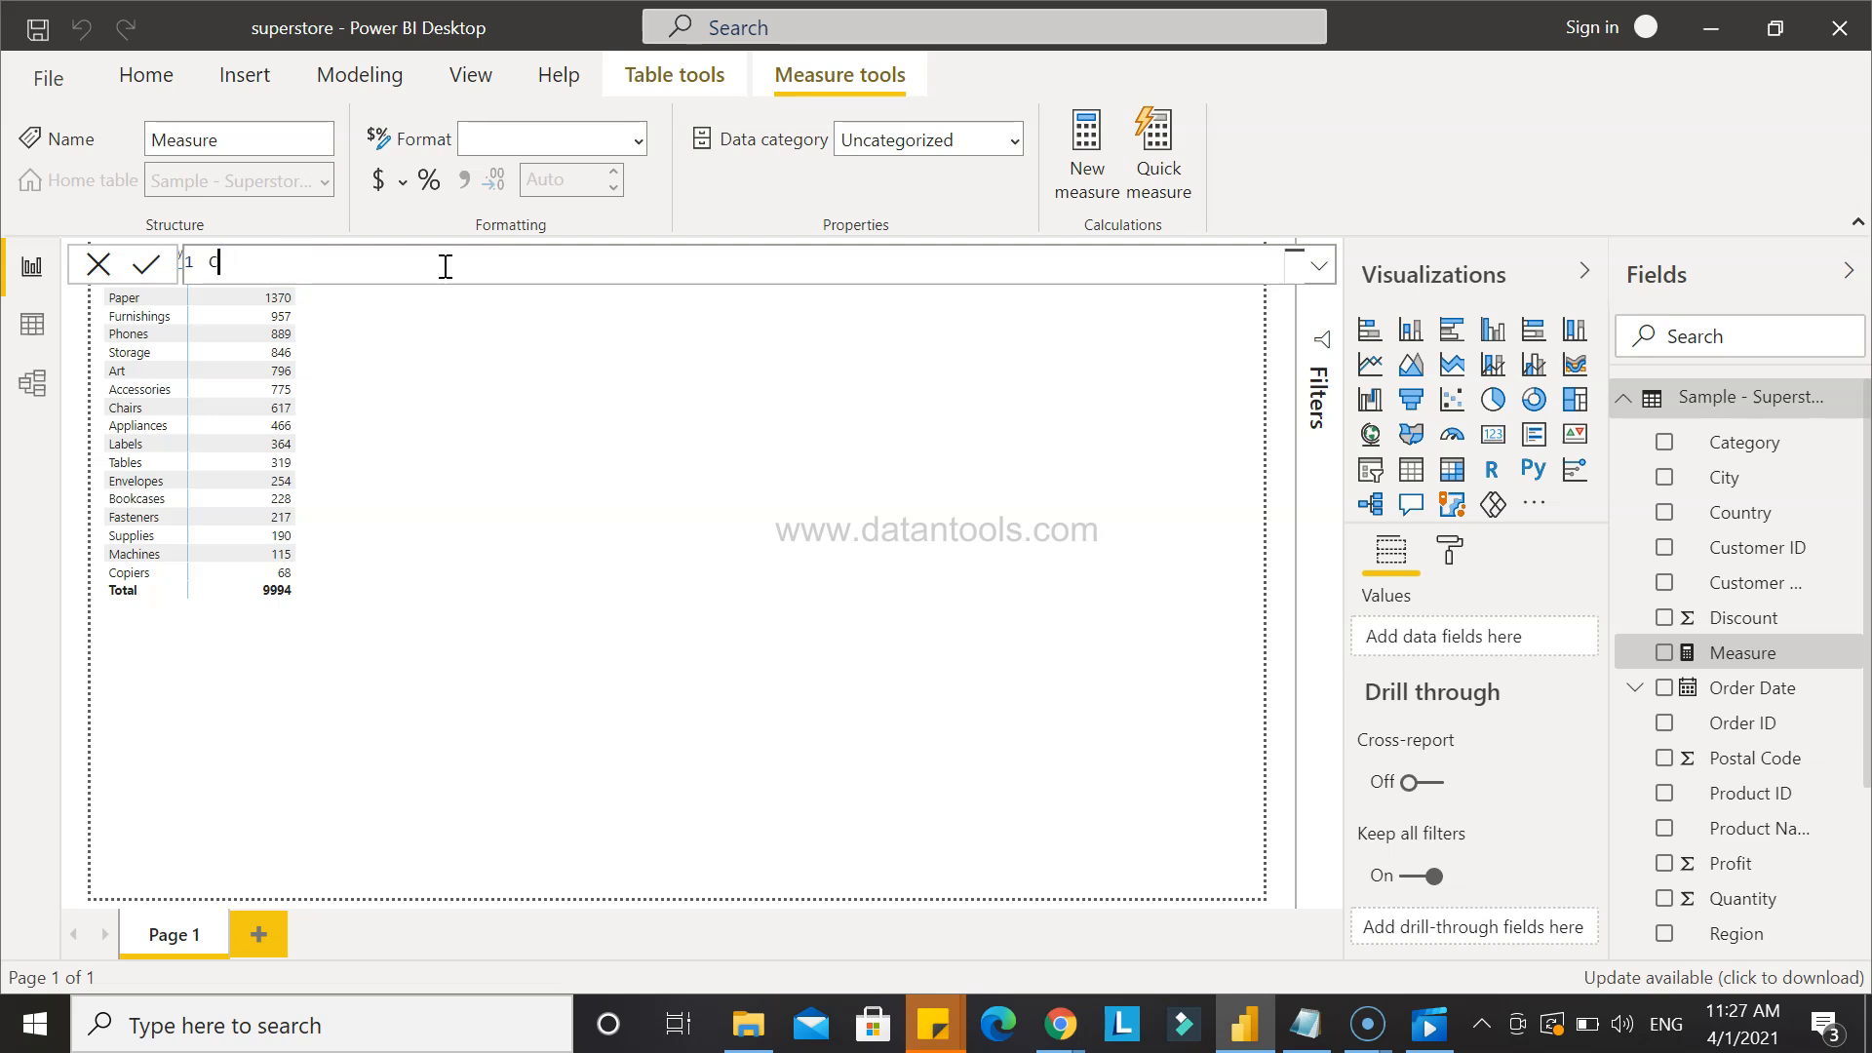
type("Order_Count = COU")
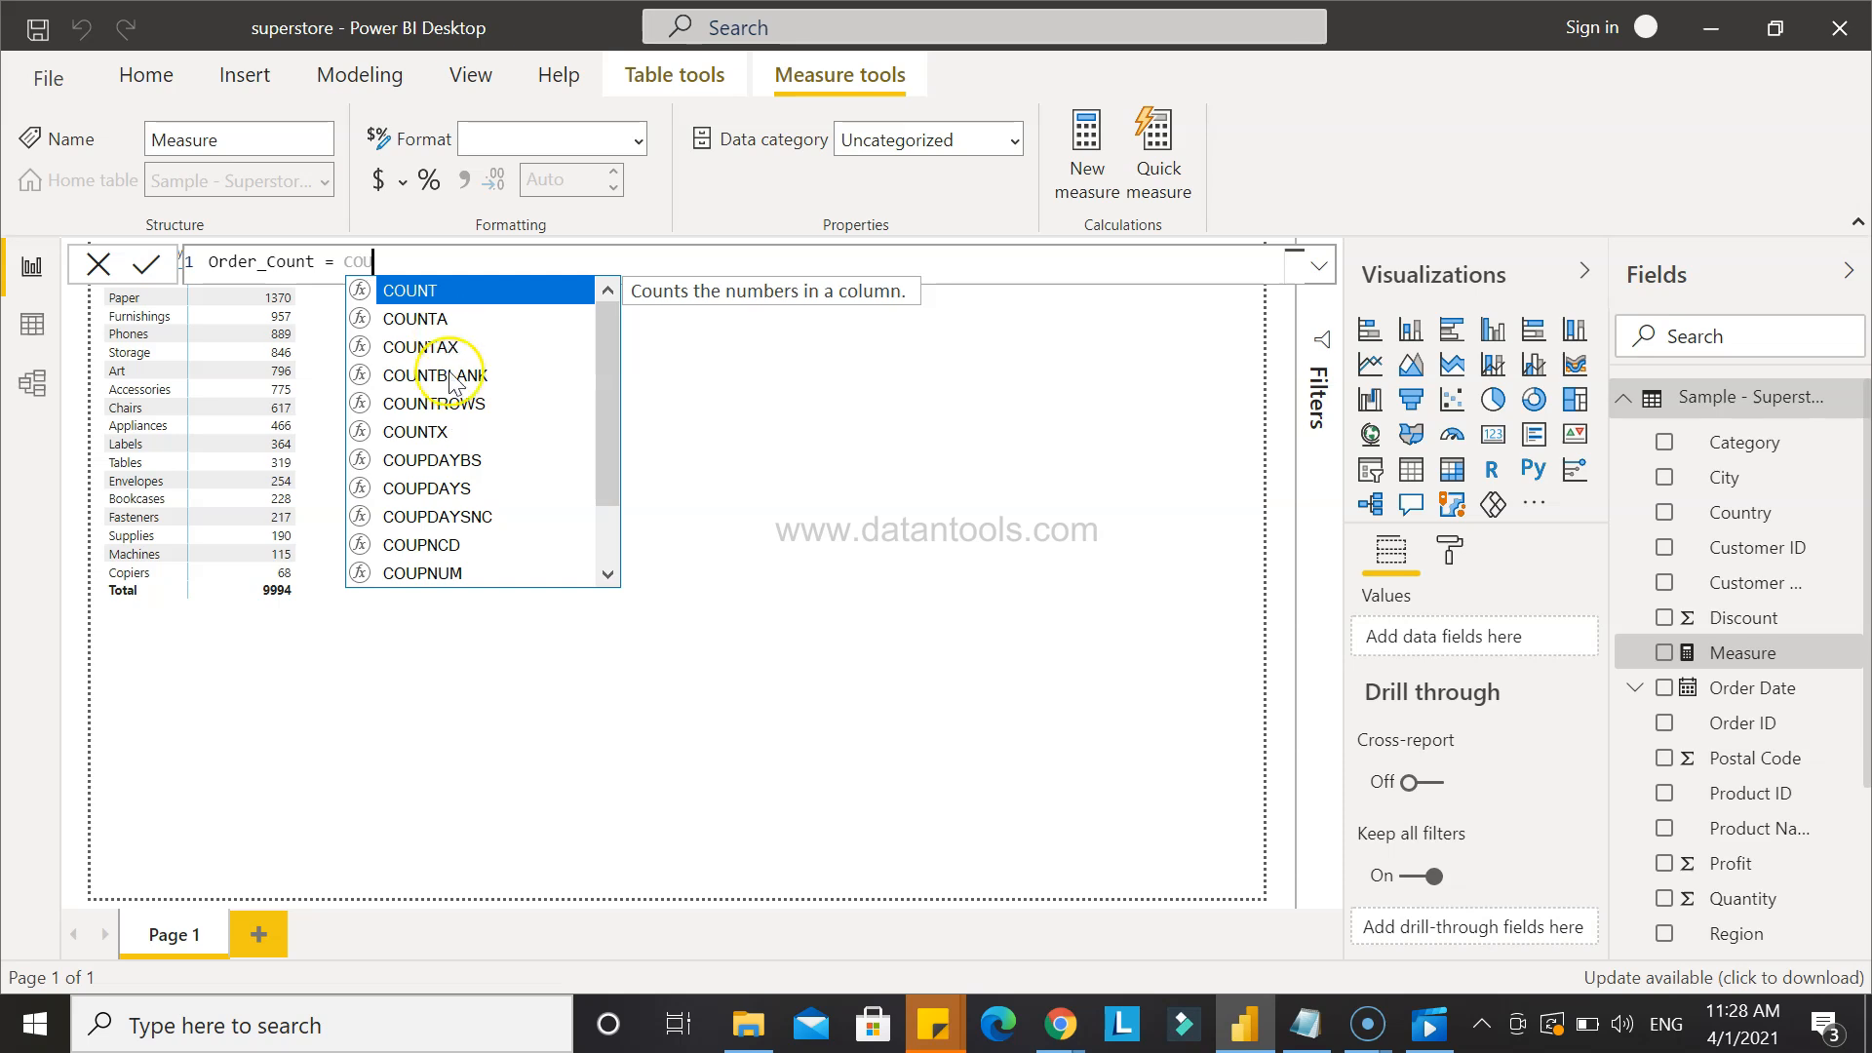
key("Tab")
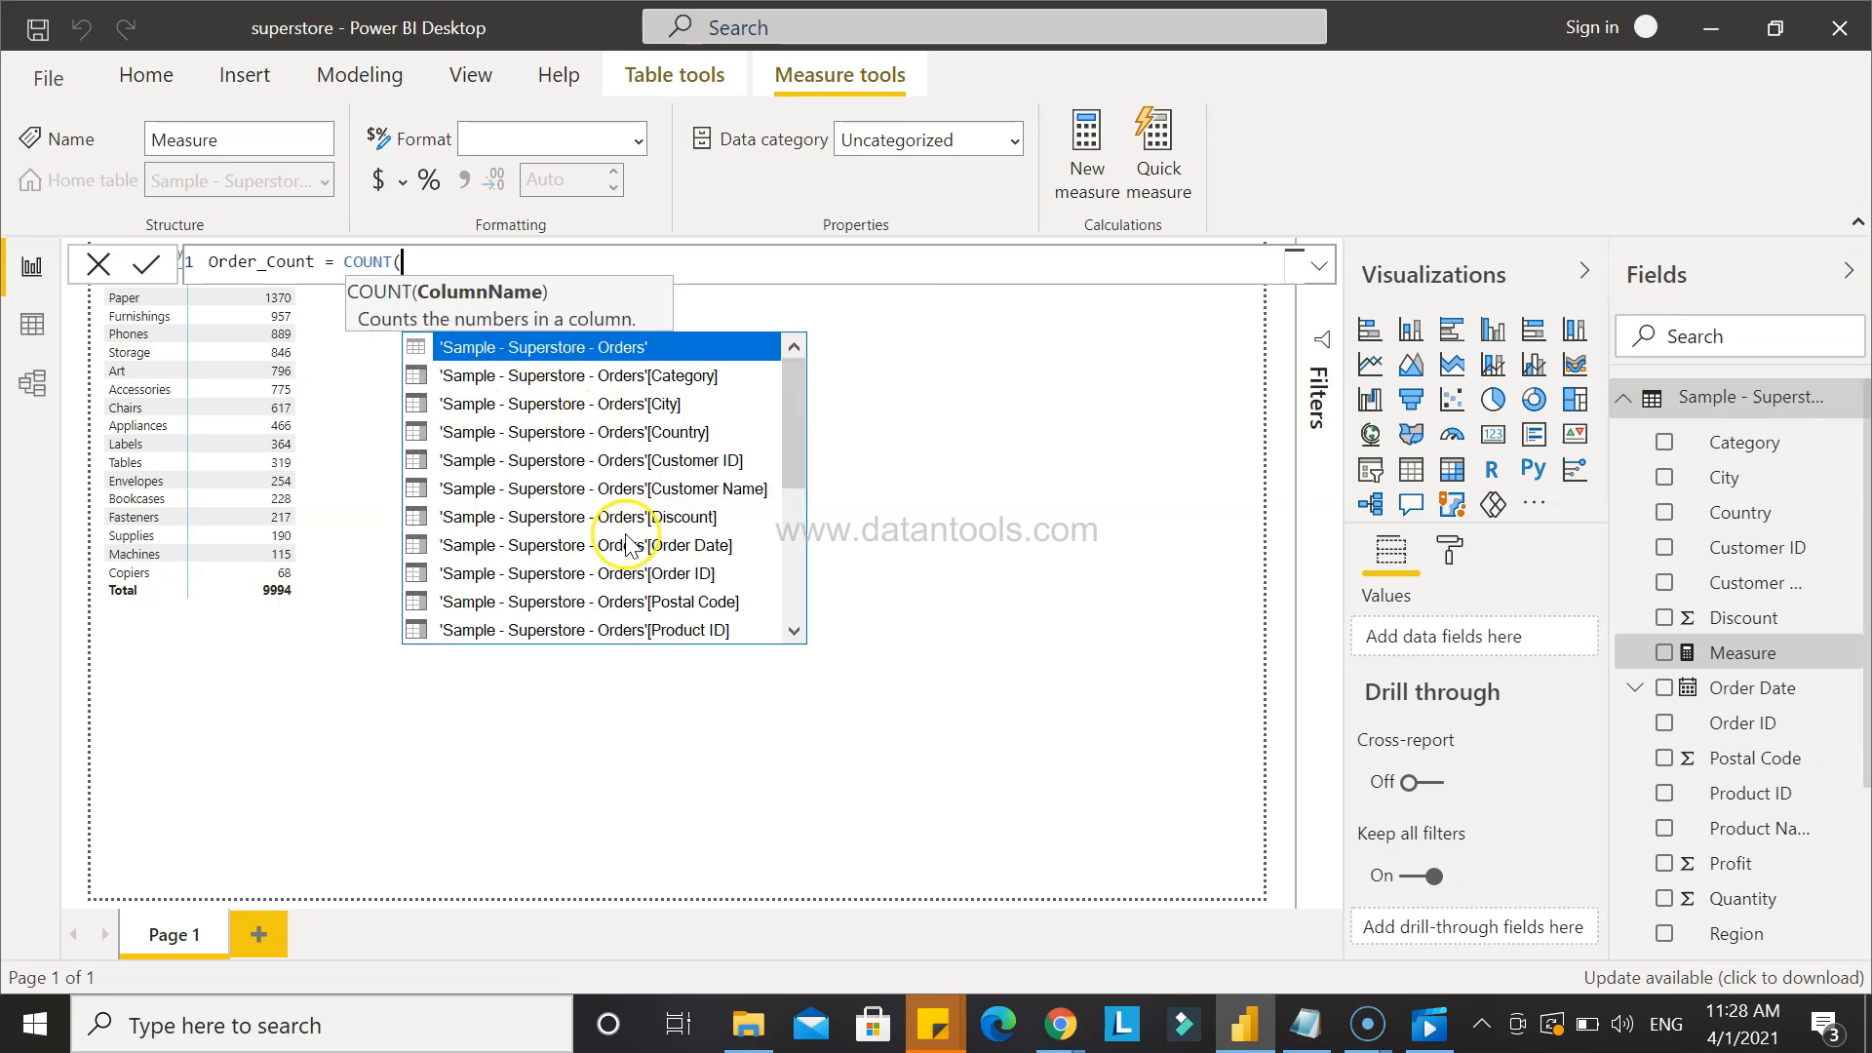
left_click(641, 573)
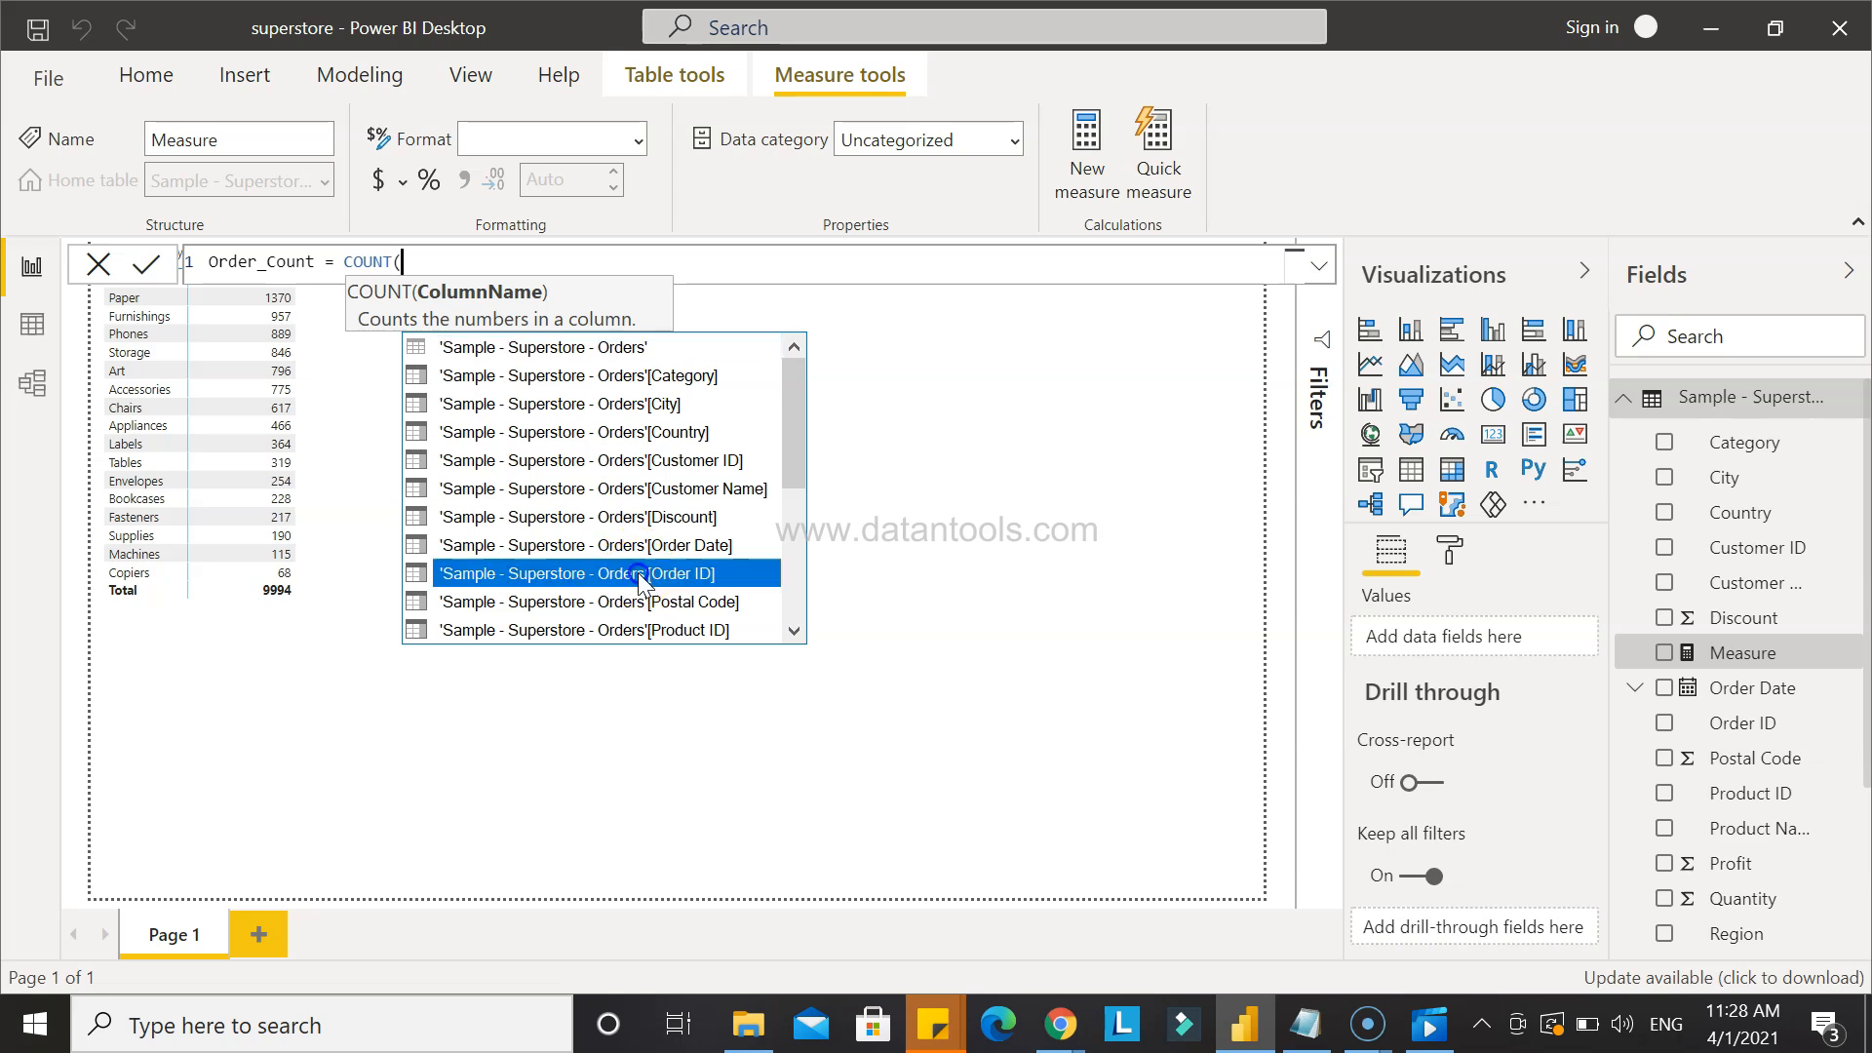
double_click(640, 575)
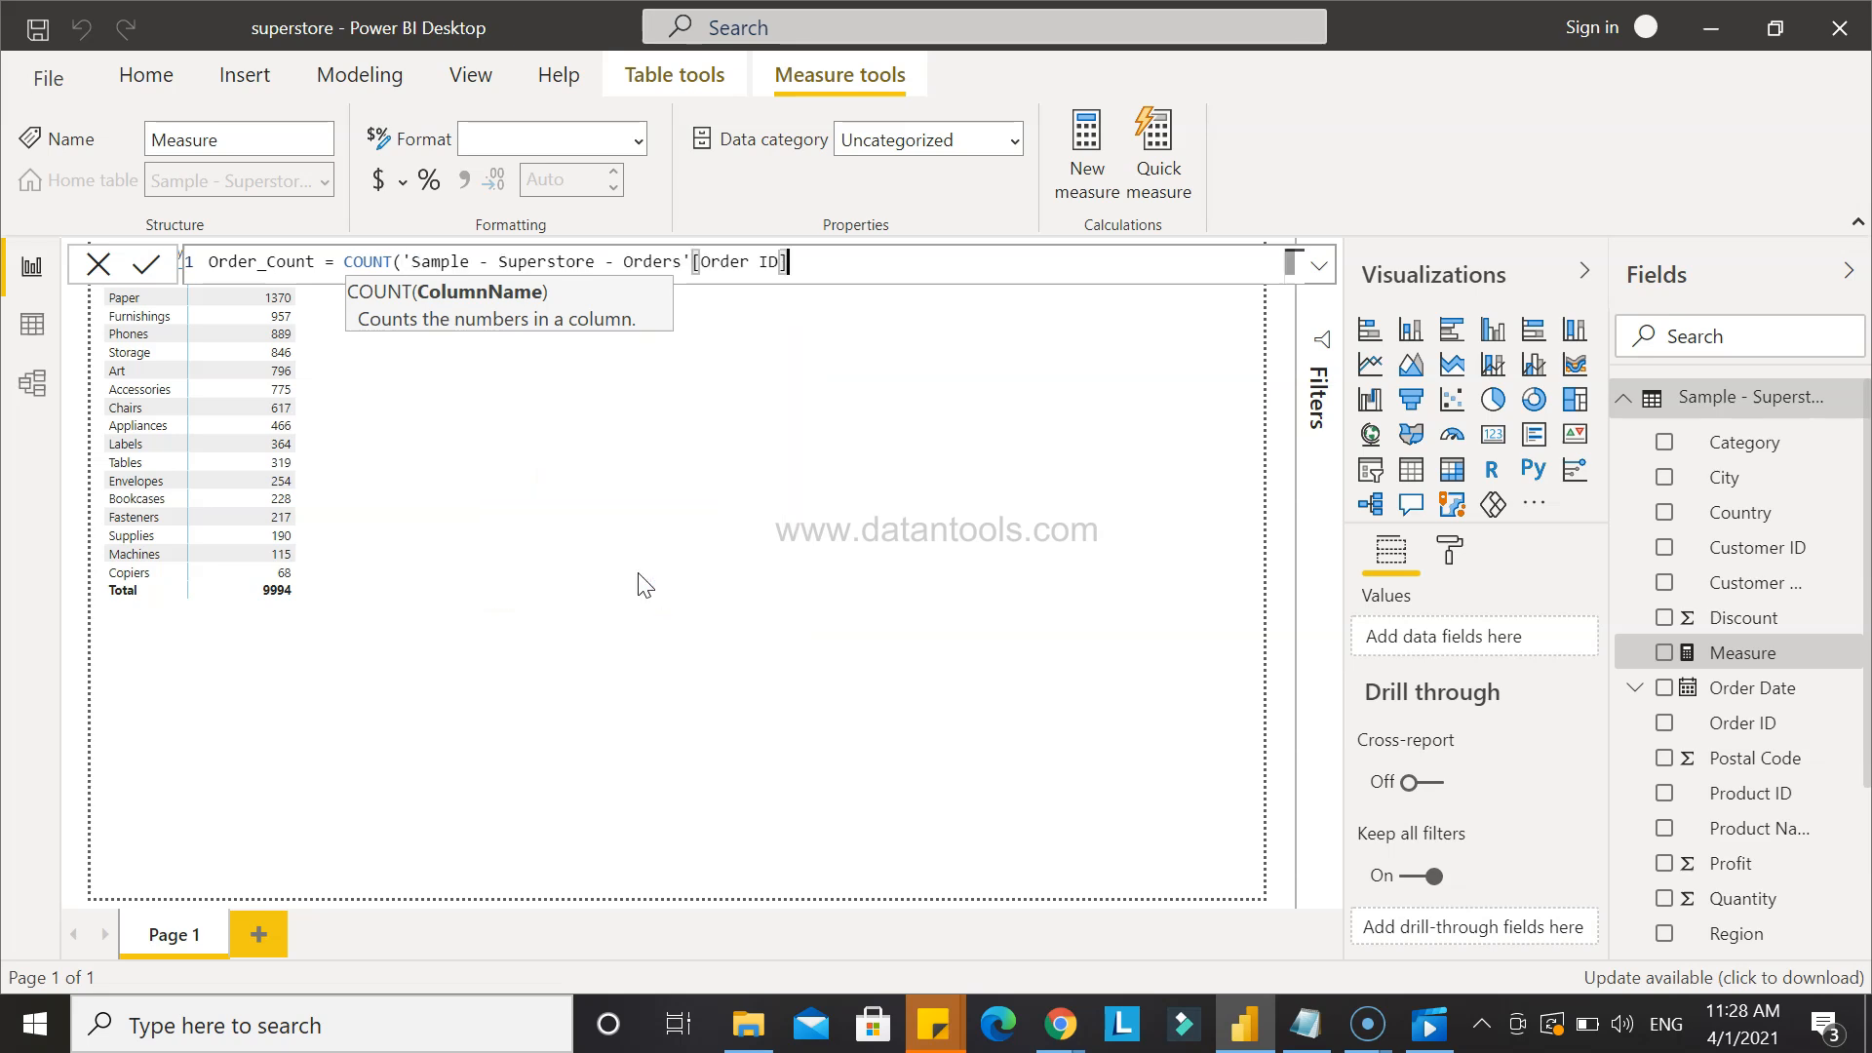
type(")")
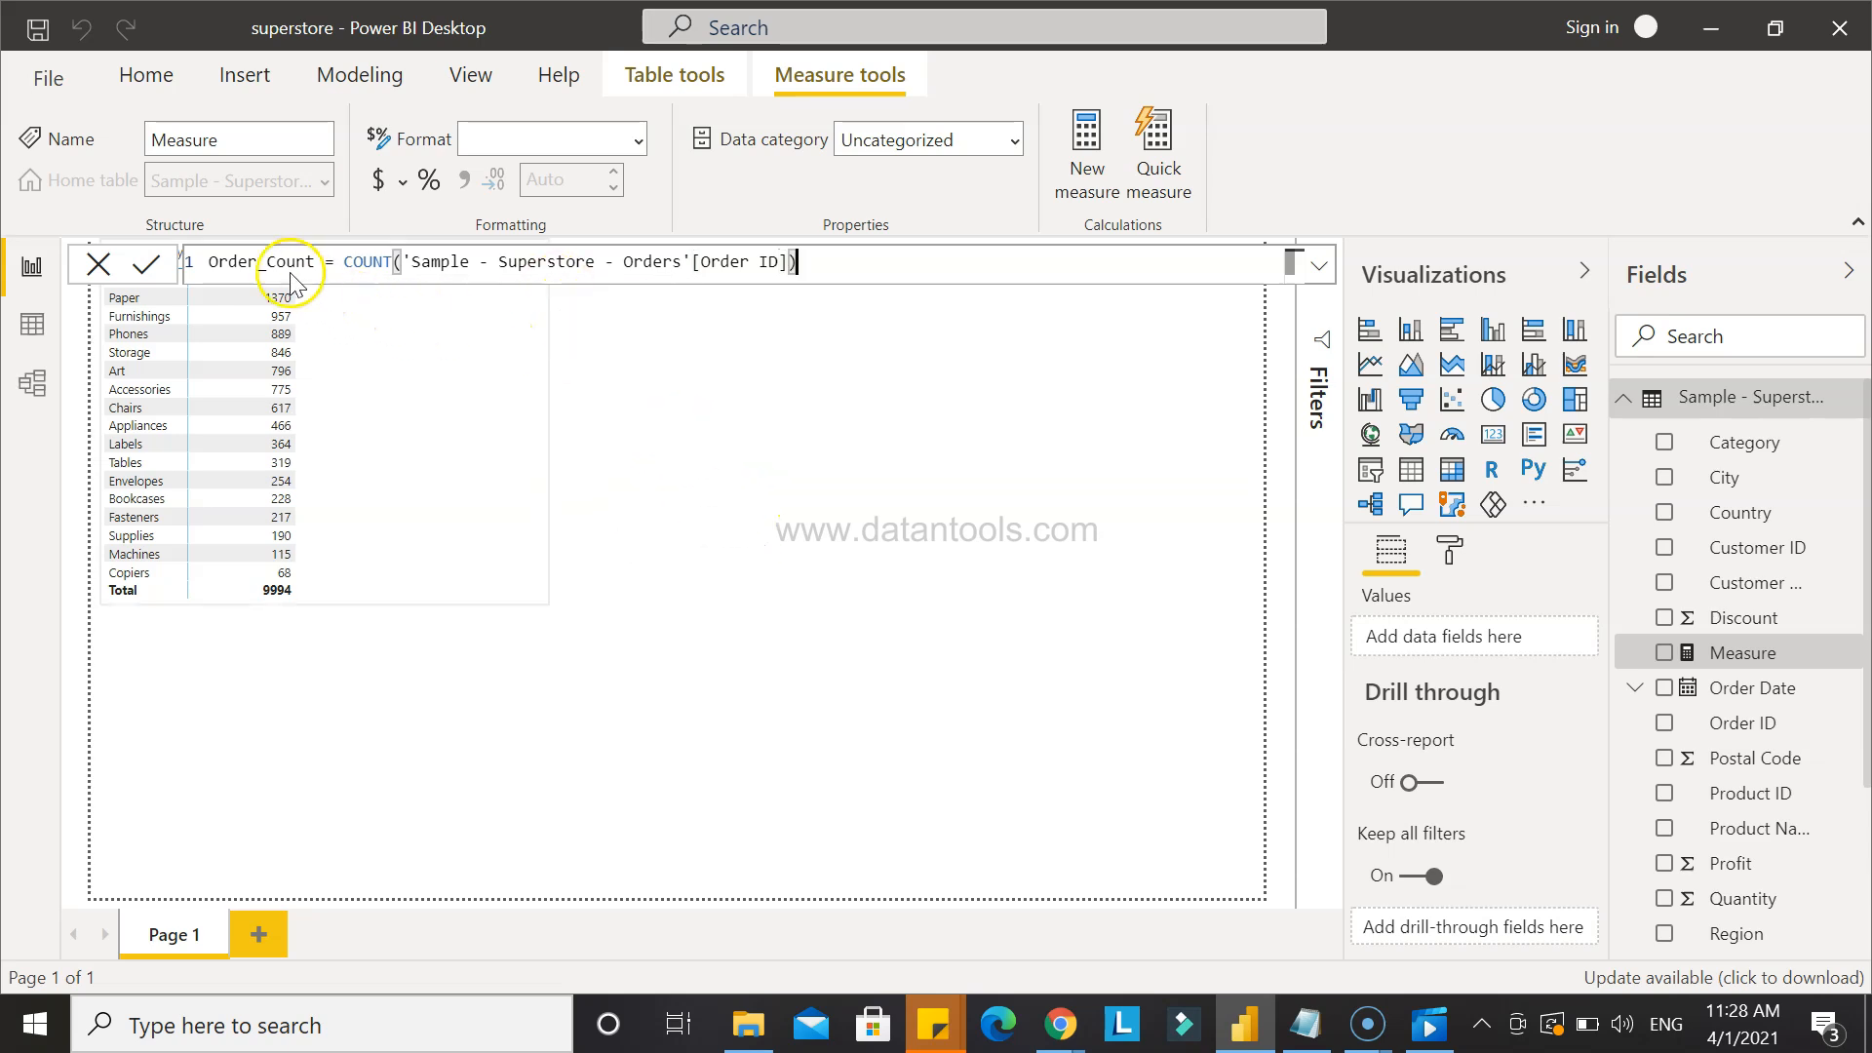
left_click(908, 279)
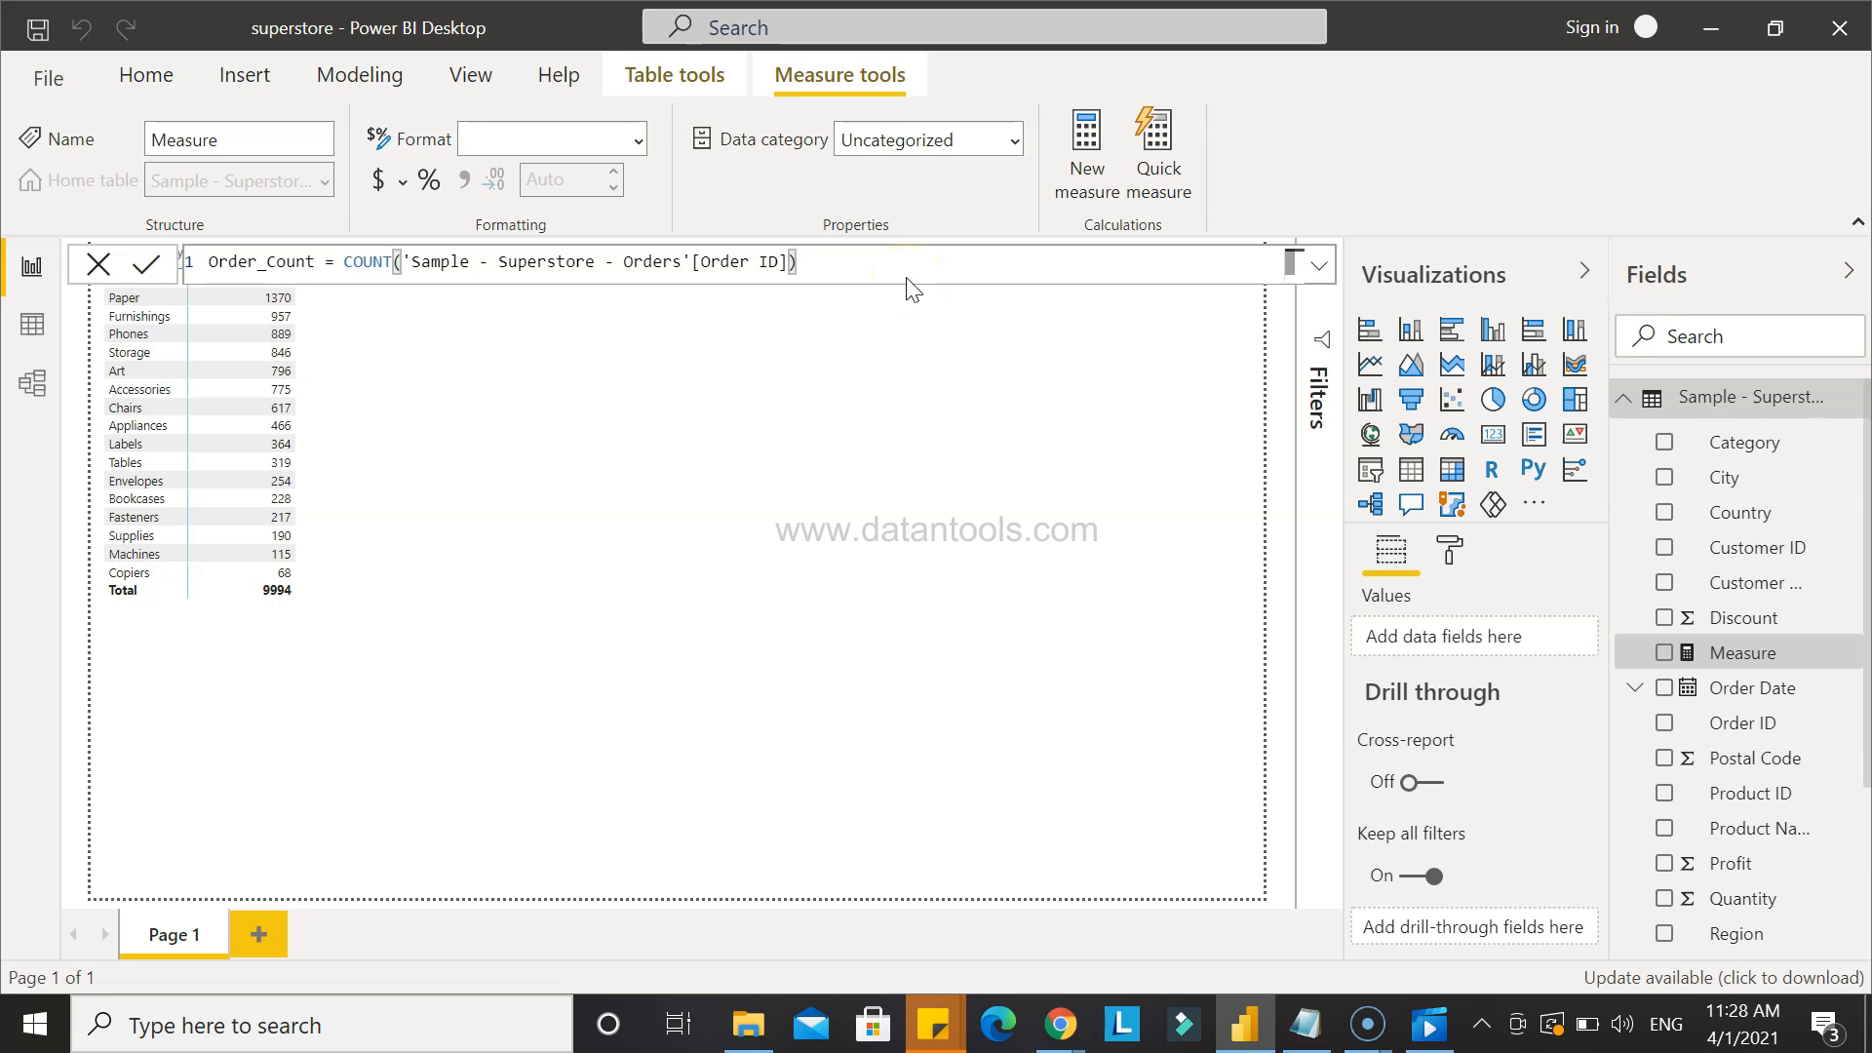
key("Return")
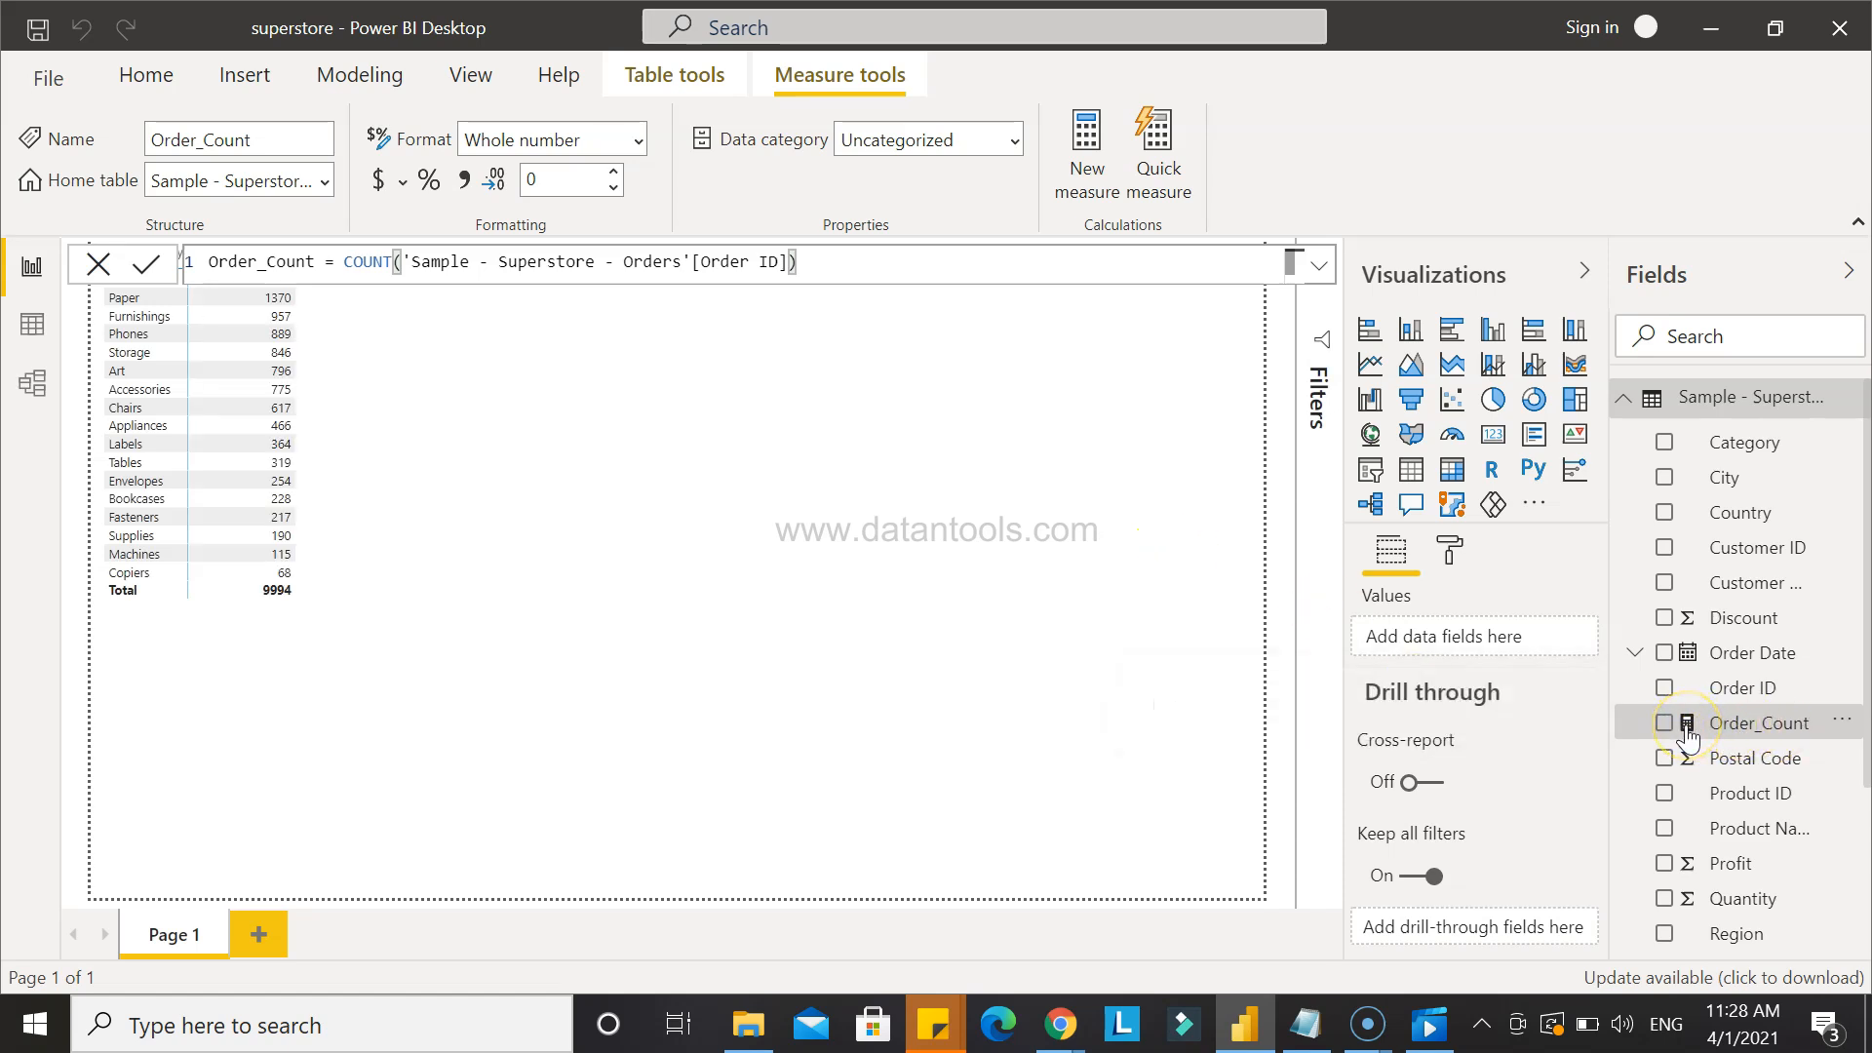
- Replace Count of Order ID with the Order_Count measure in the matrix values
left_click_drag(1690, 738, 393, 444)
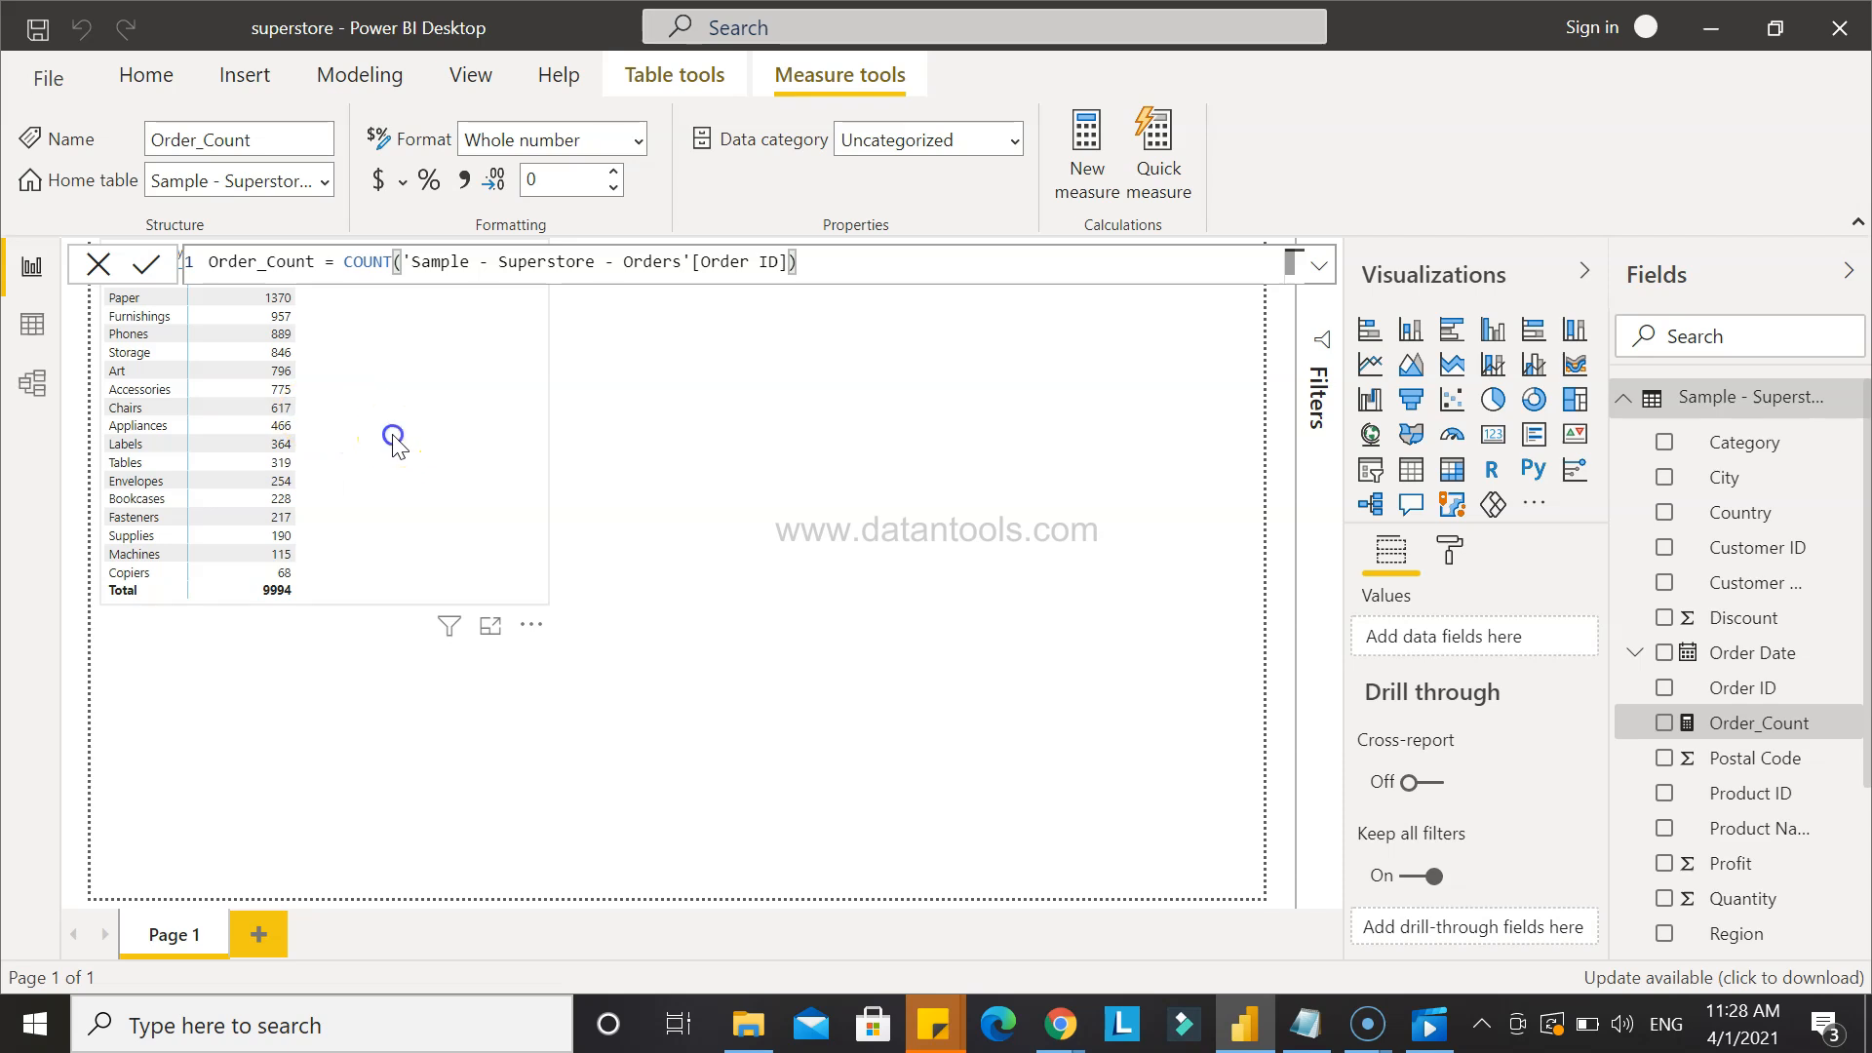
left_click(395, 446)
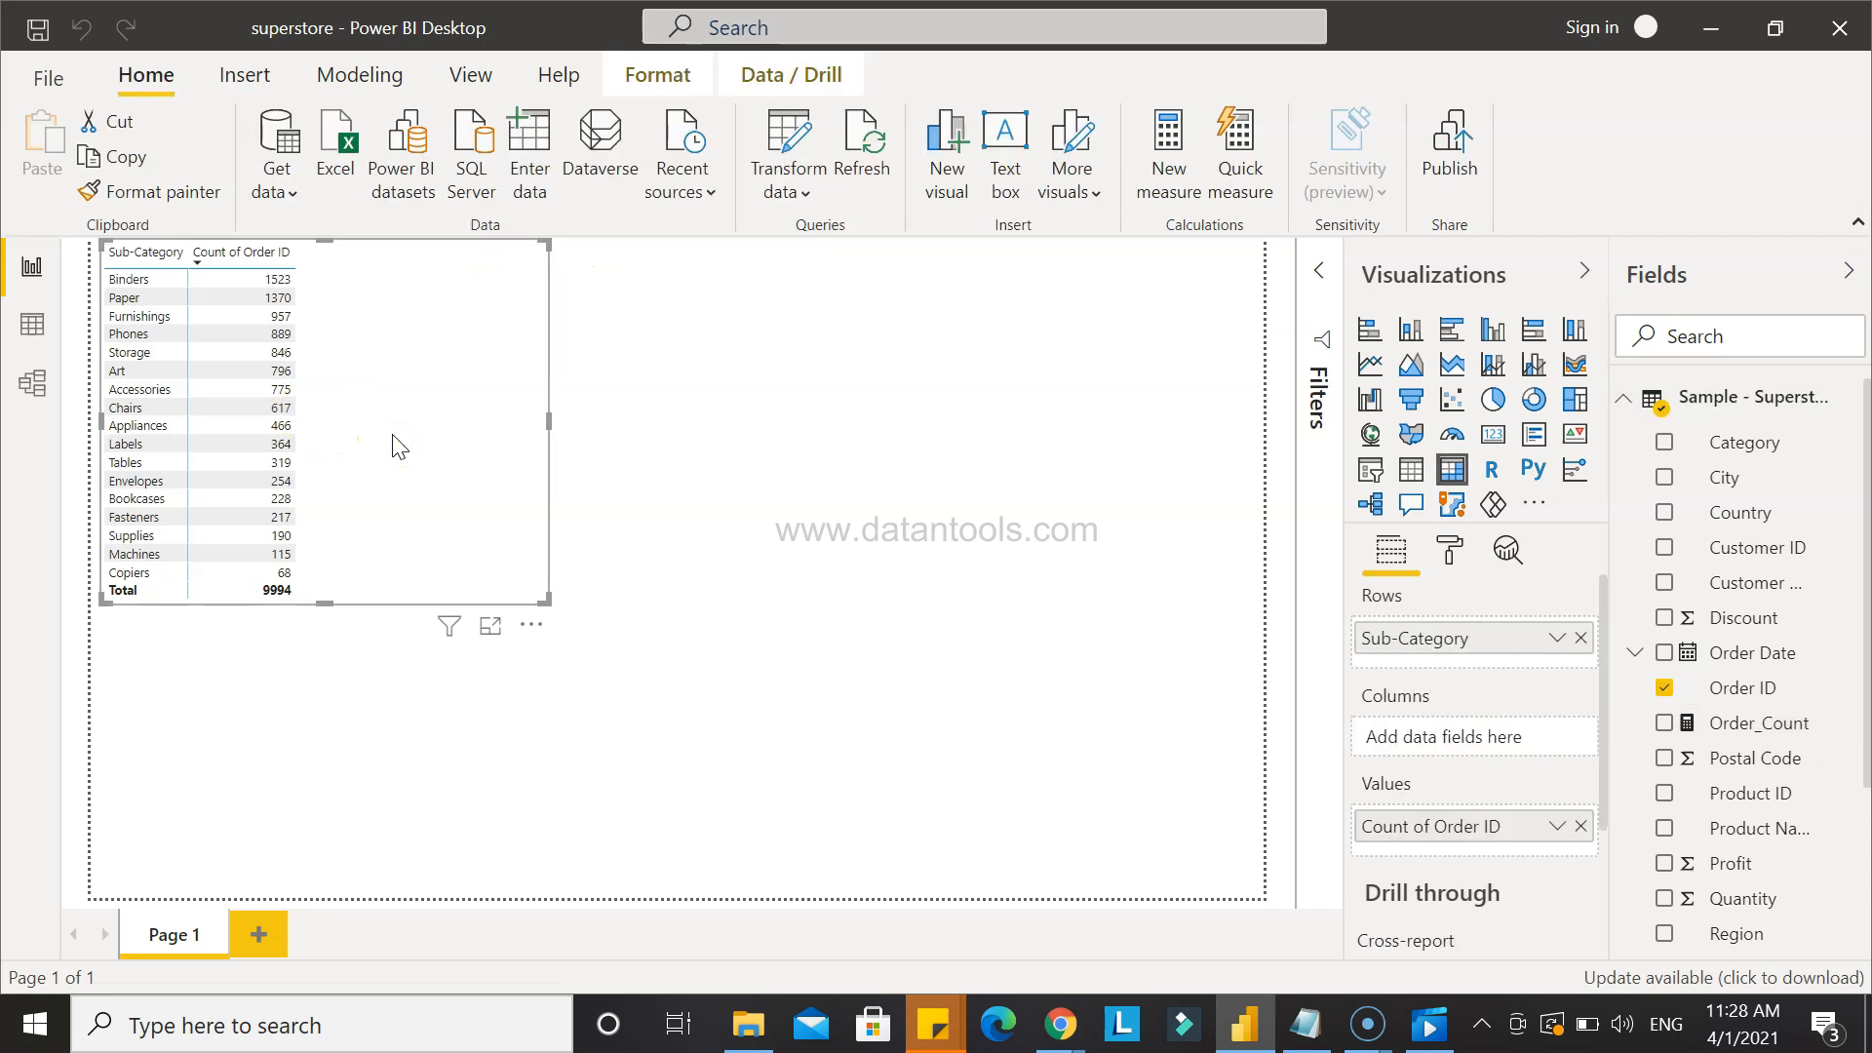
left_click(1580, 826)
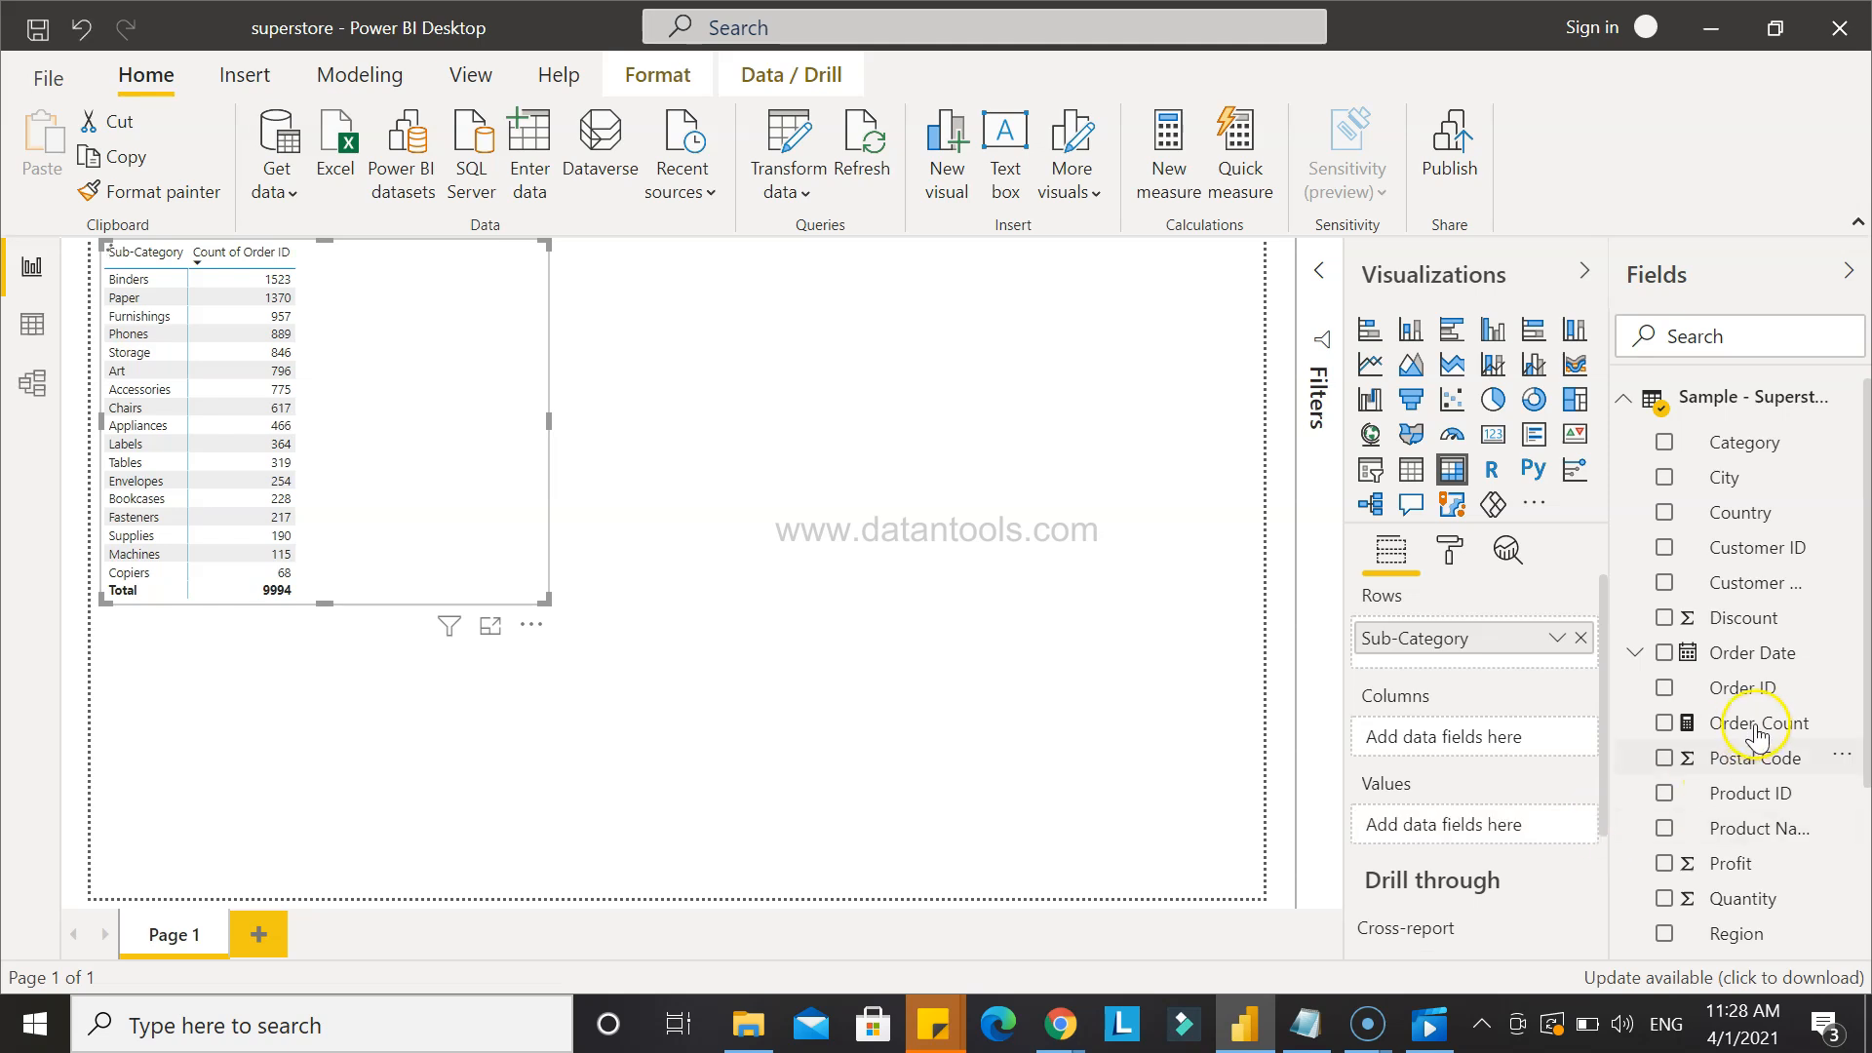
left_click_drag(1564, 798, 1512, 828)
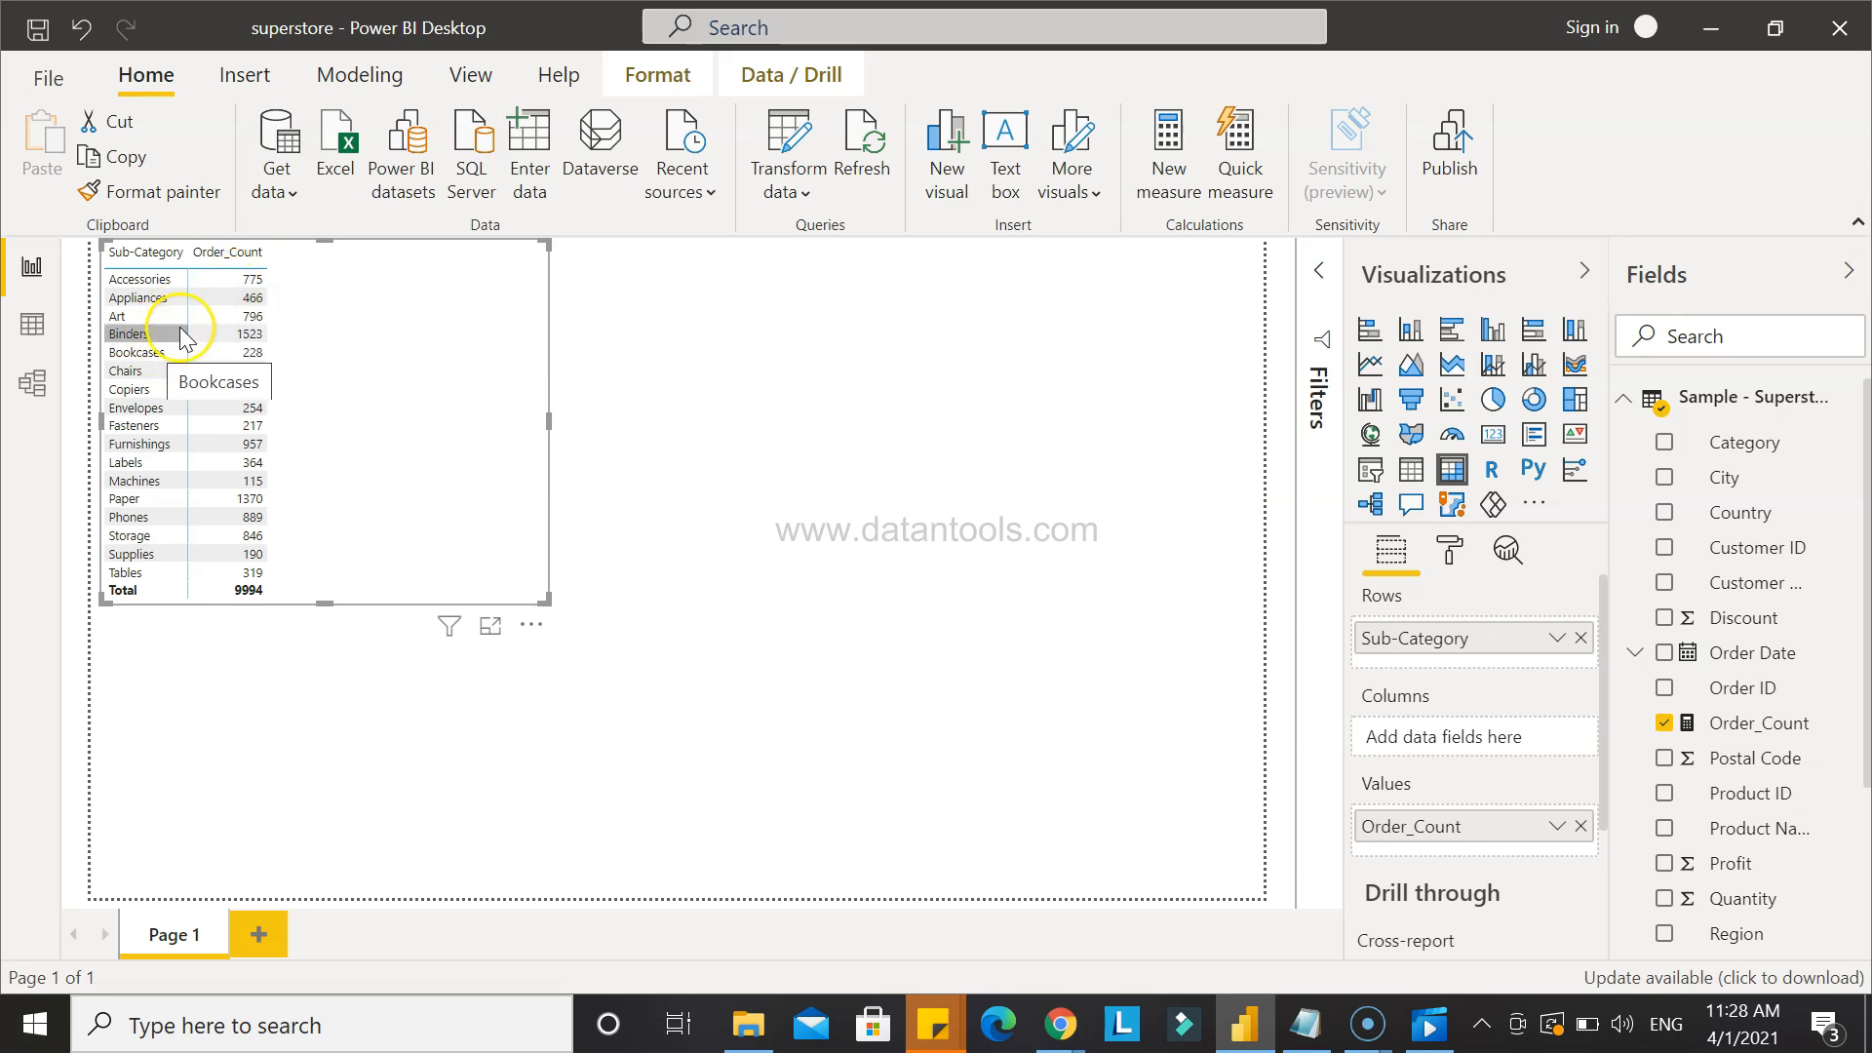
- Examine the options available for the Order_Count value in the matrix, including the Show value as calculations
mouse_move(252, 341)
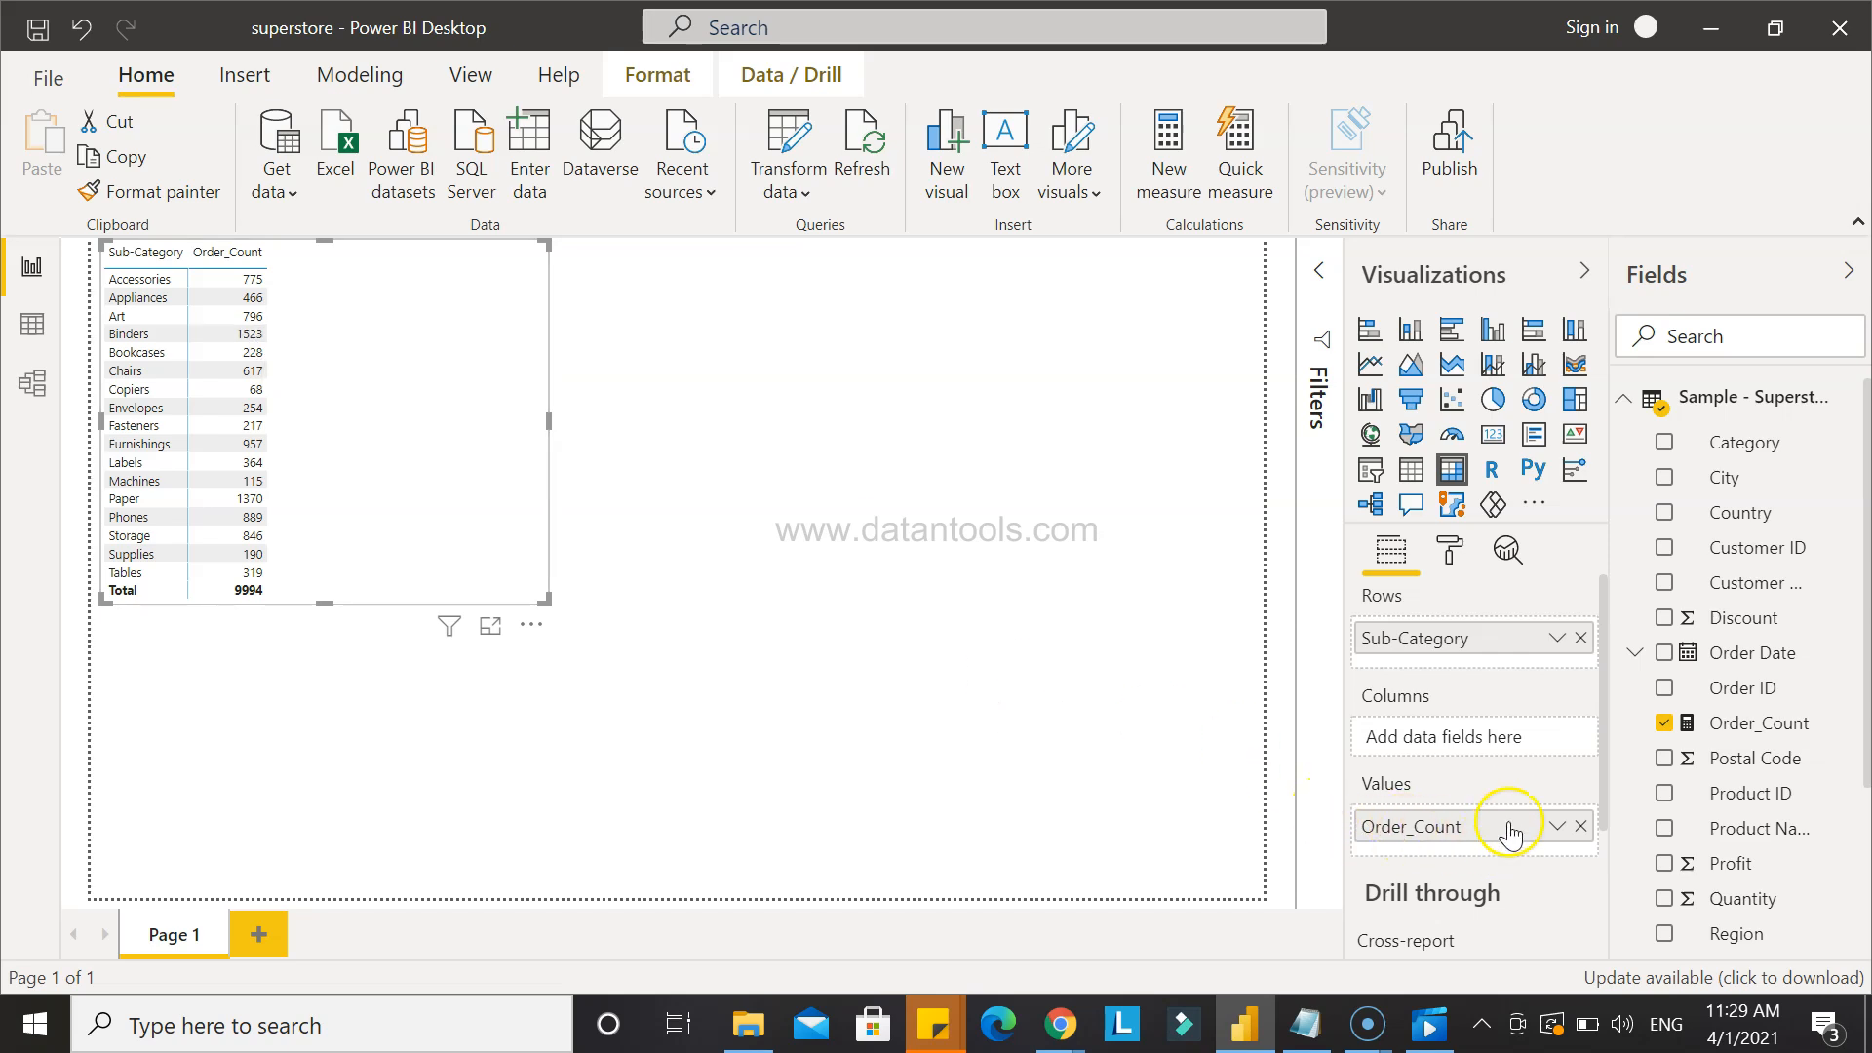
left_click(1558, 829)
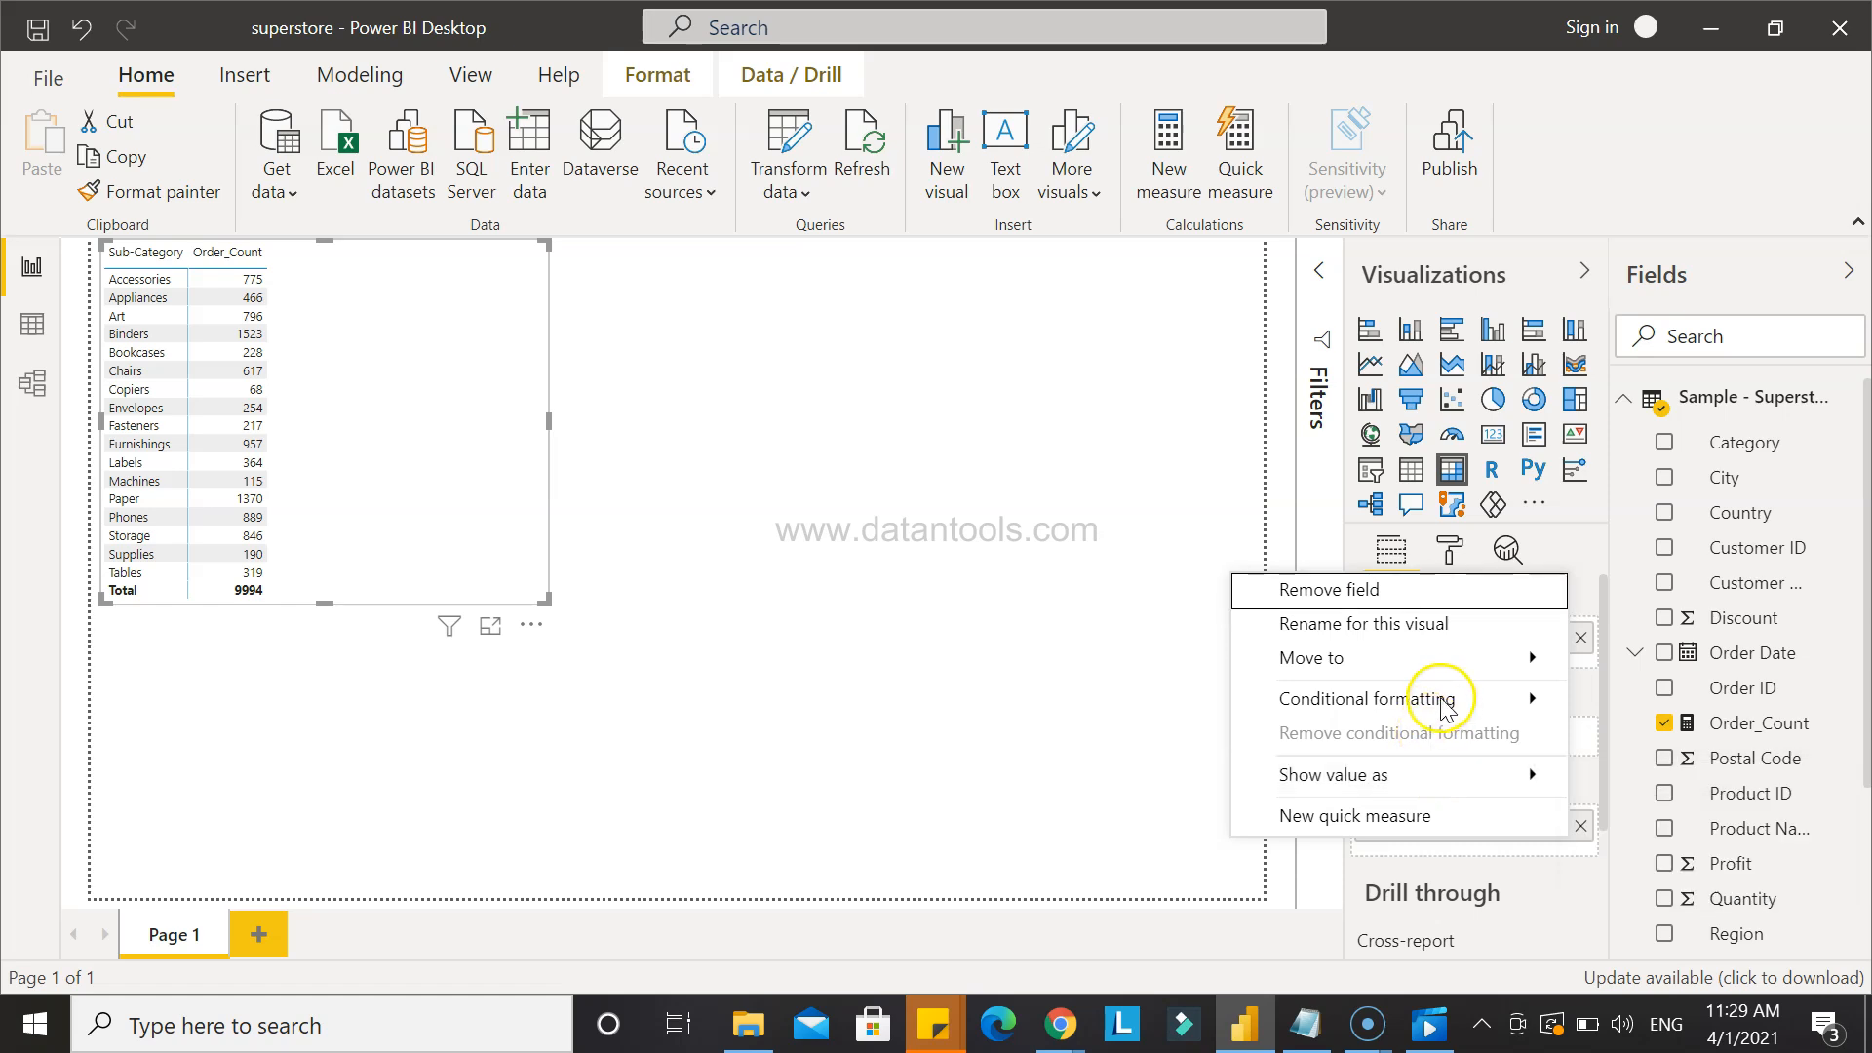
mouse_move(1444, 696)
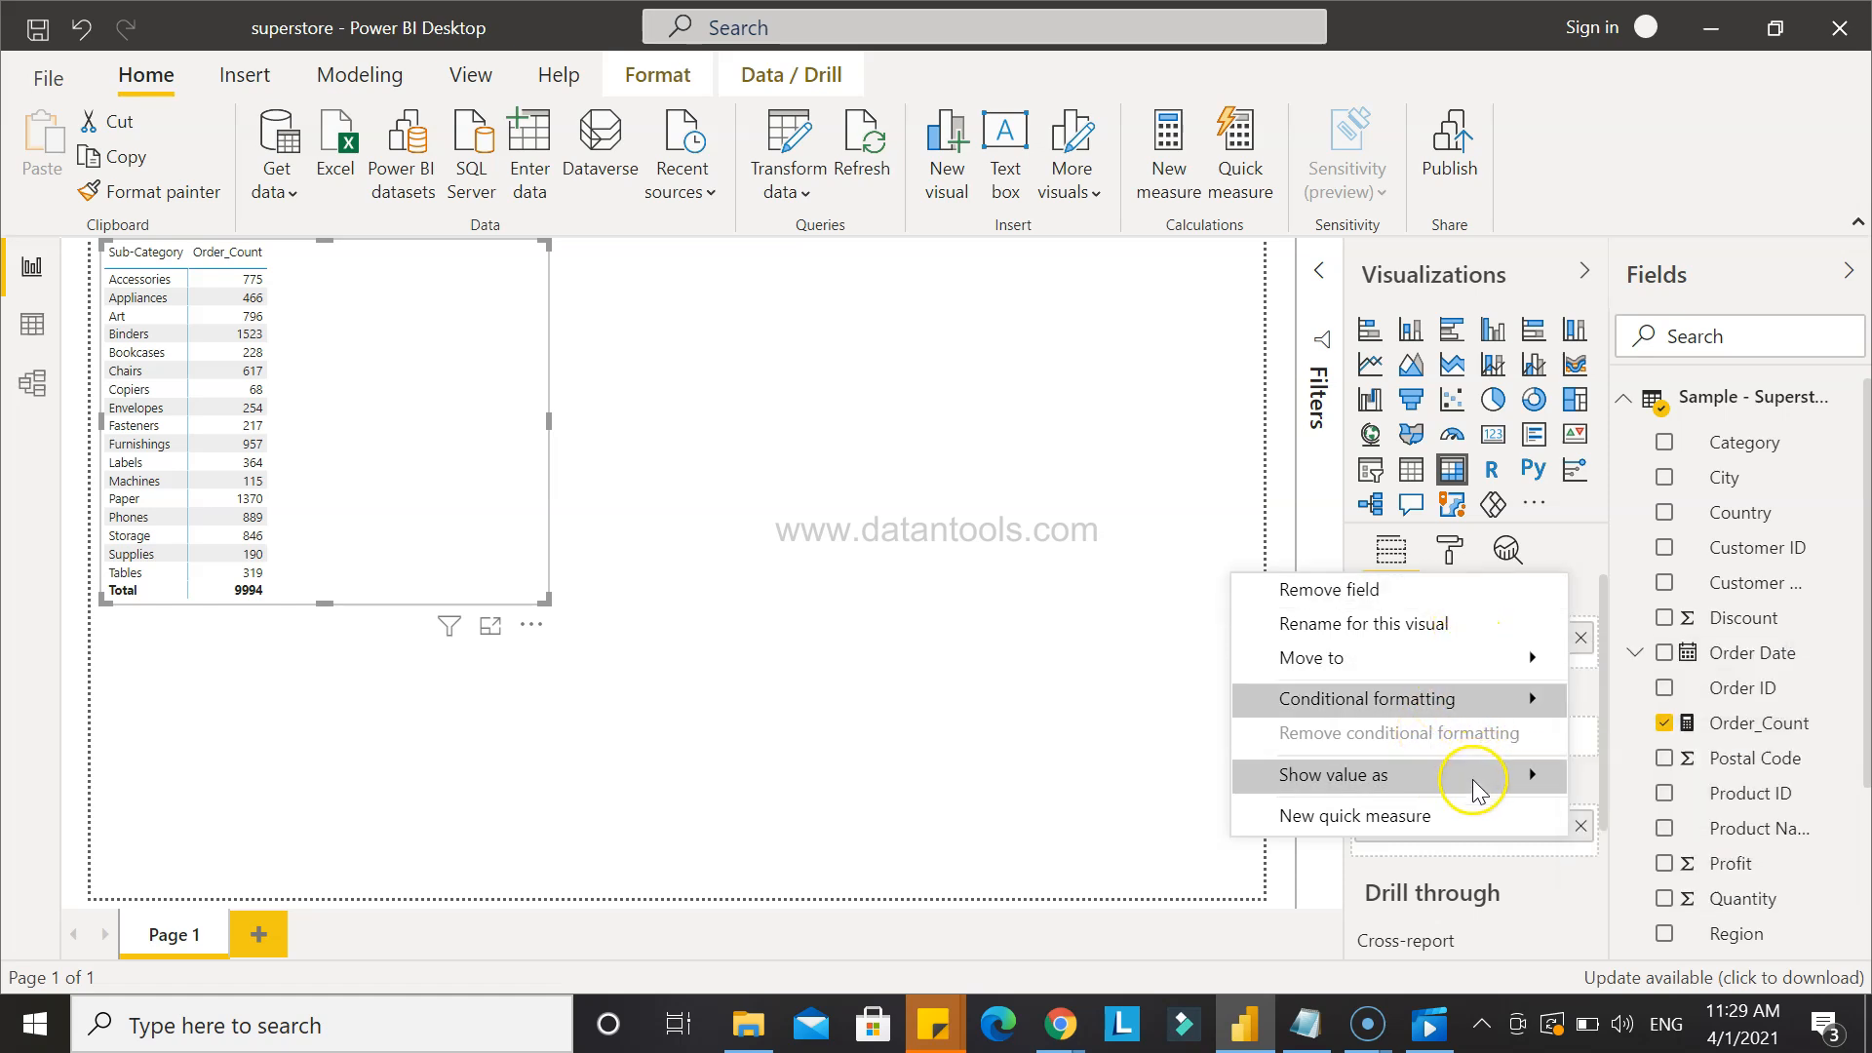
mouse_move(1473, 780)
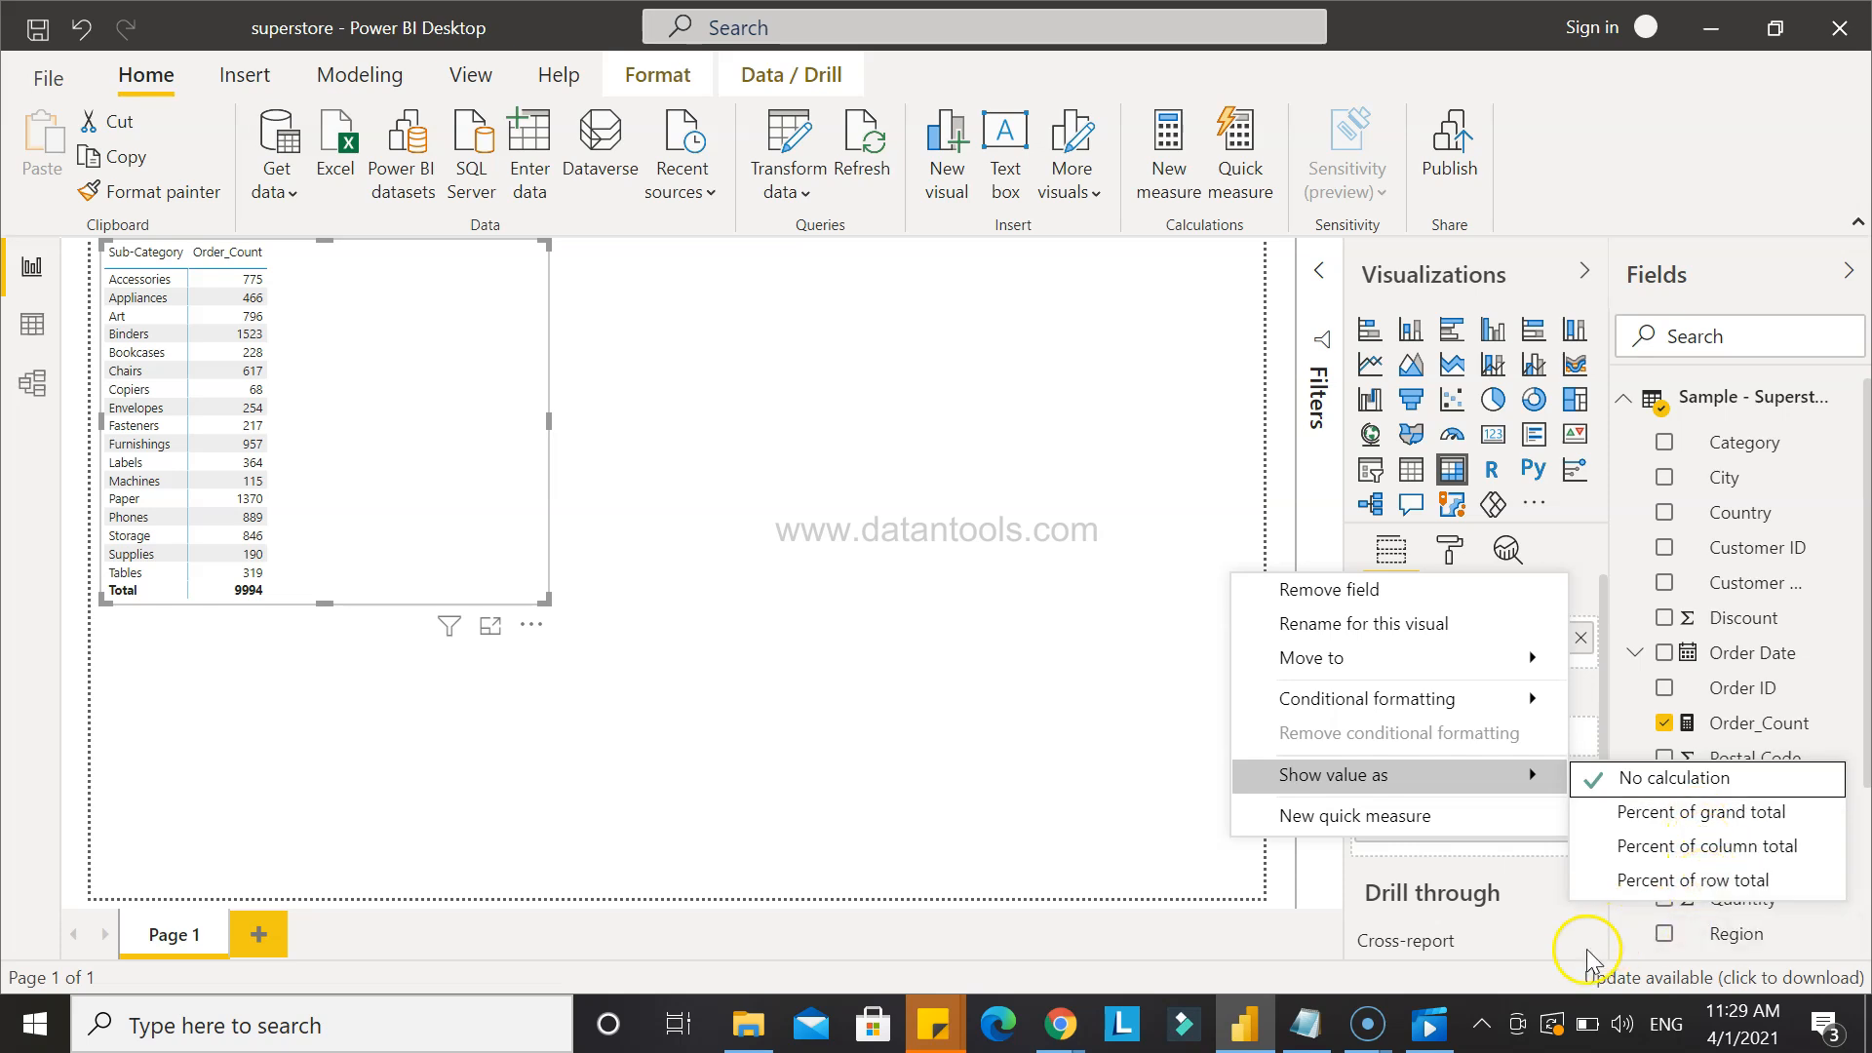
left_click(1060, 808)
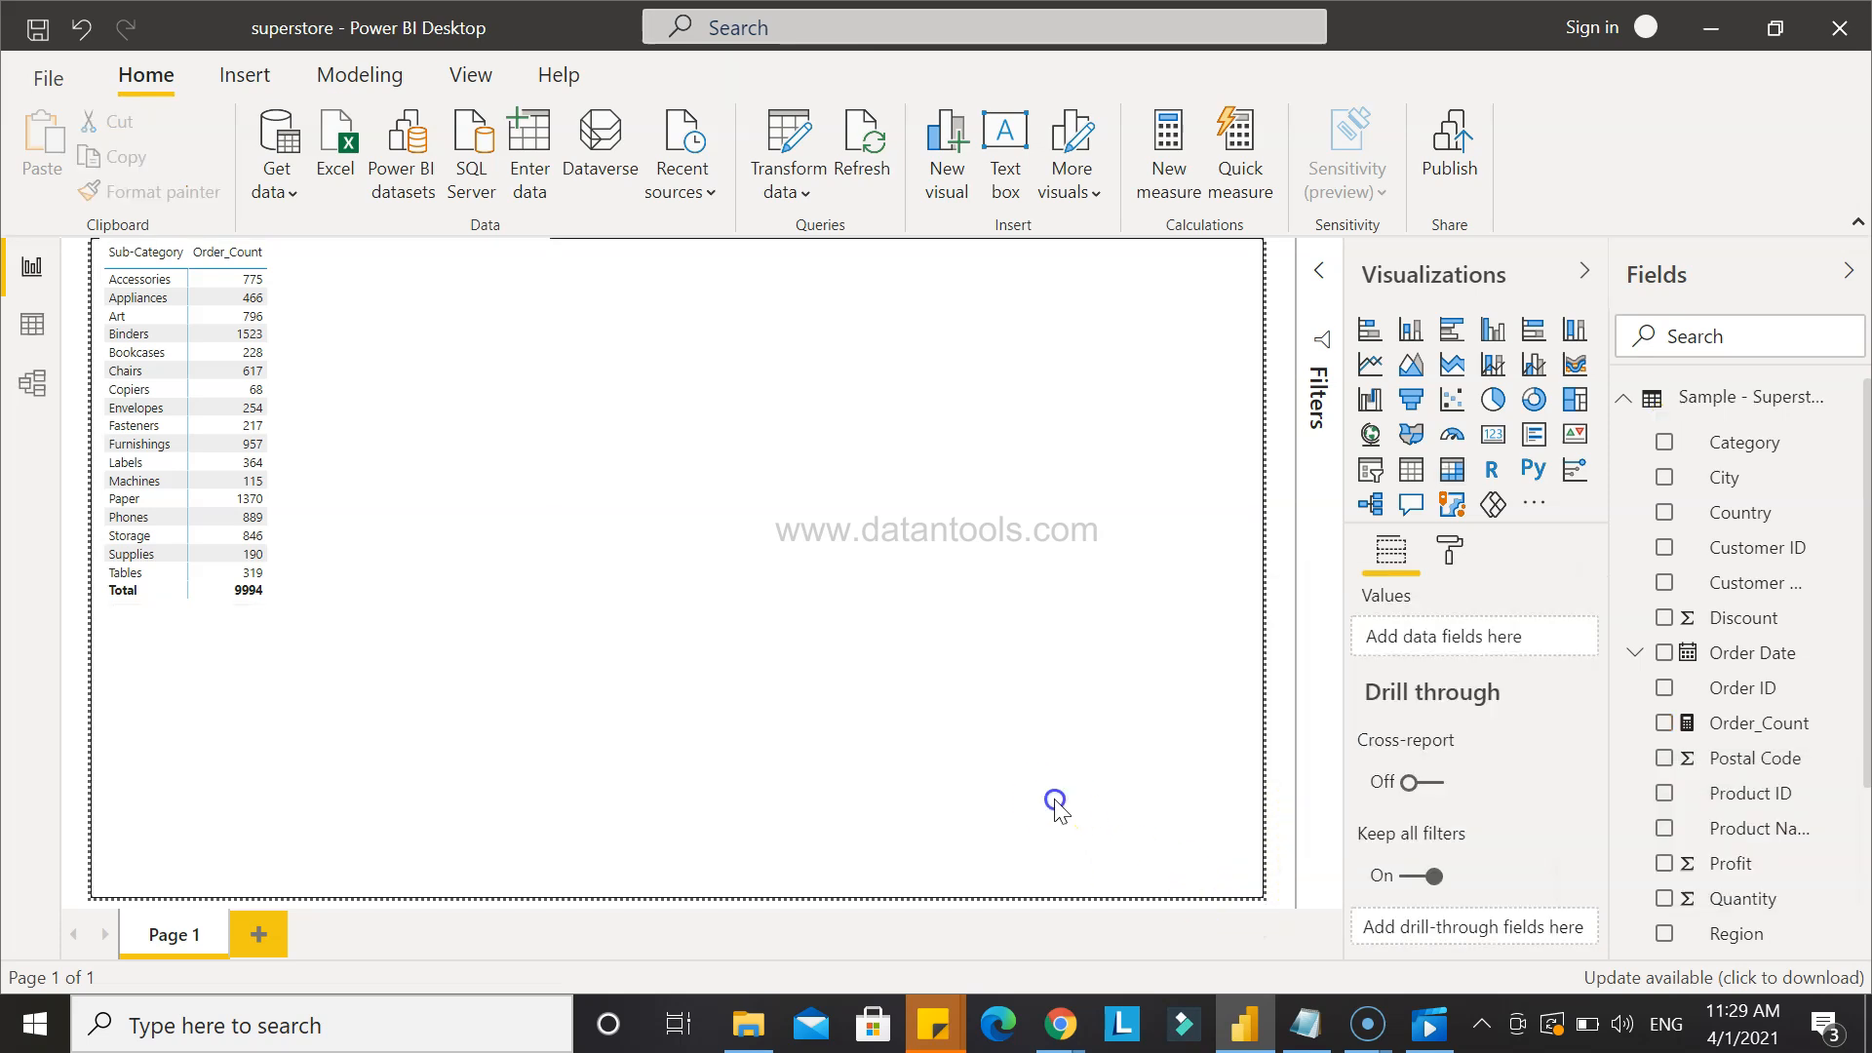
left_click(347, 448)
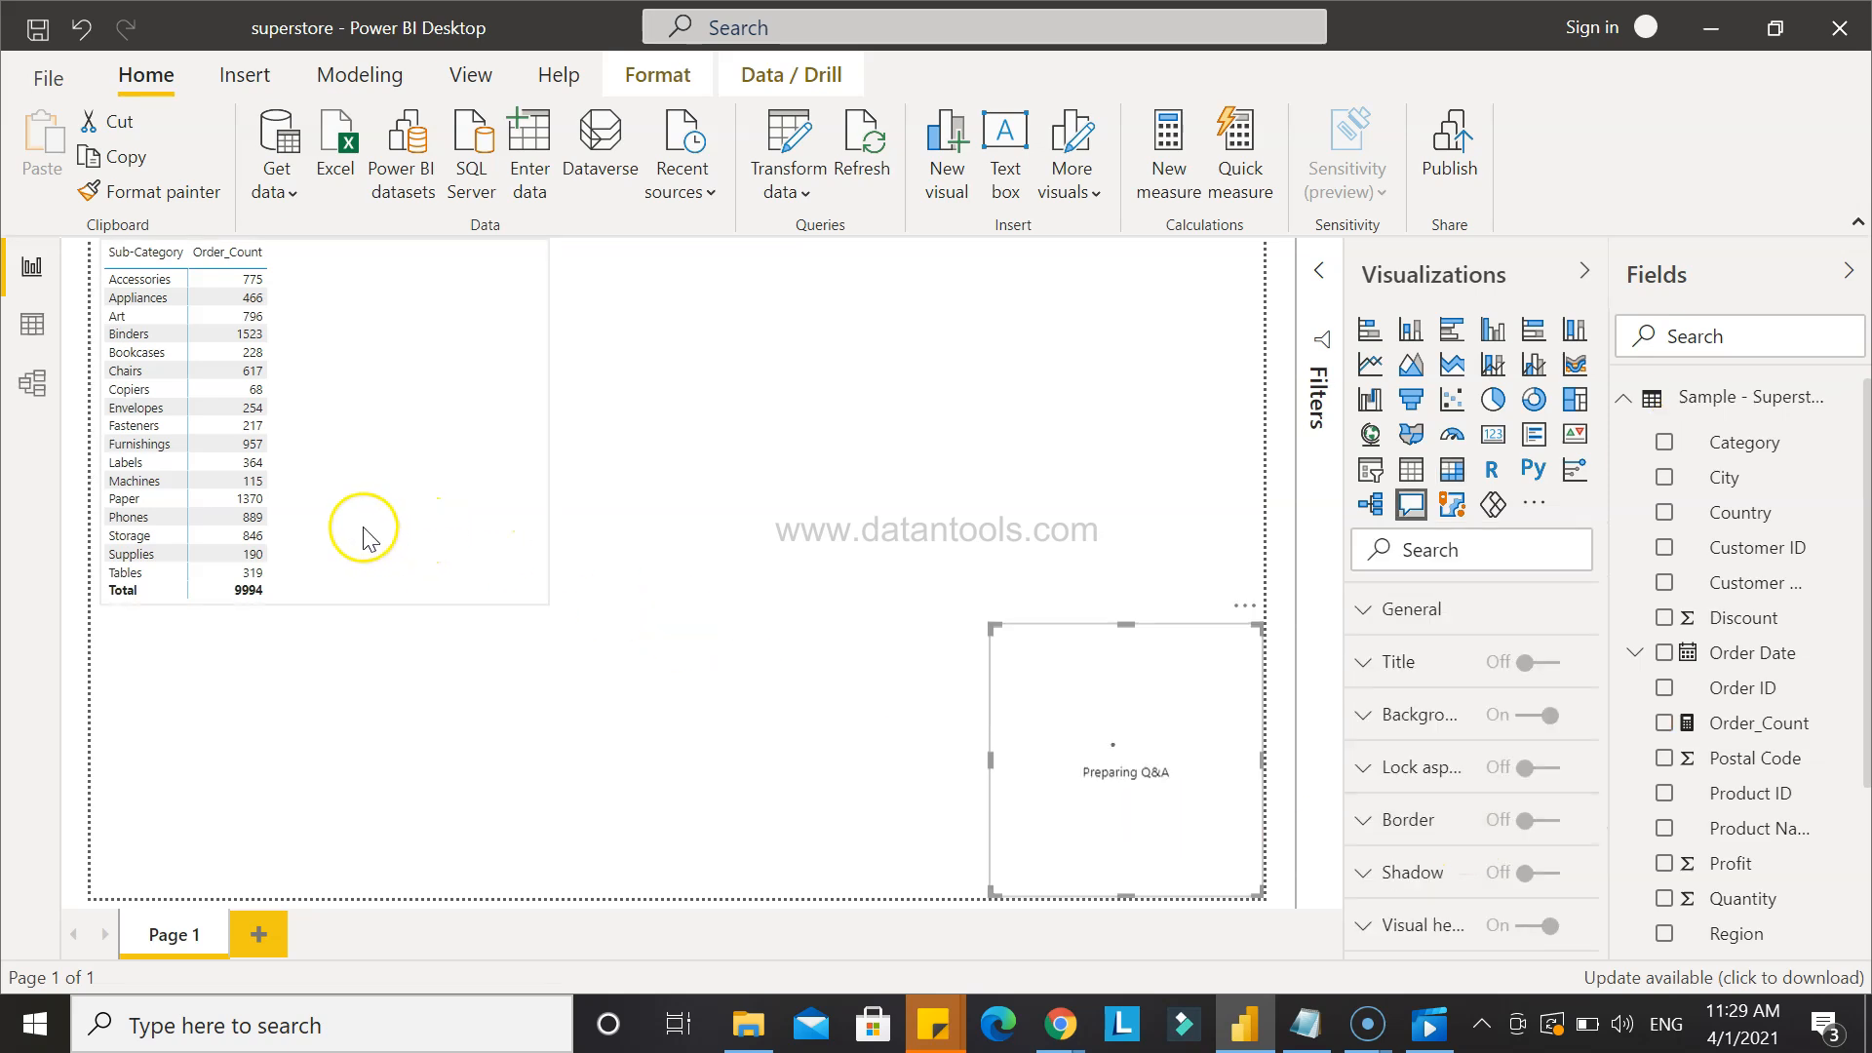
left_click(314, 526)
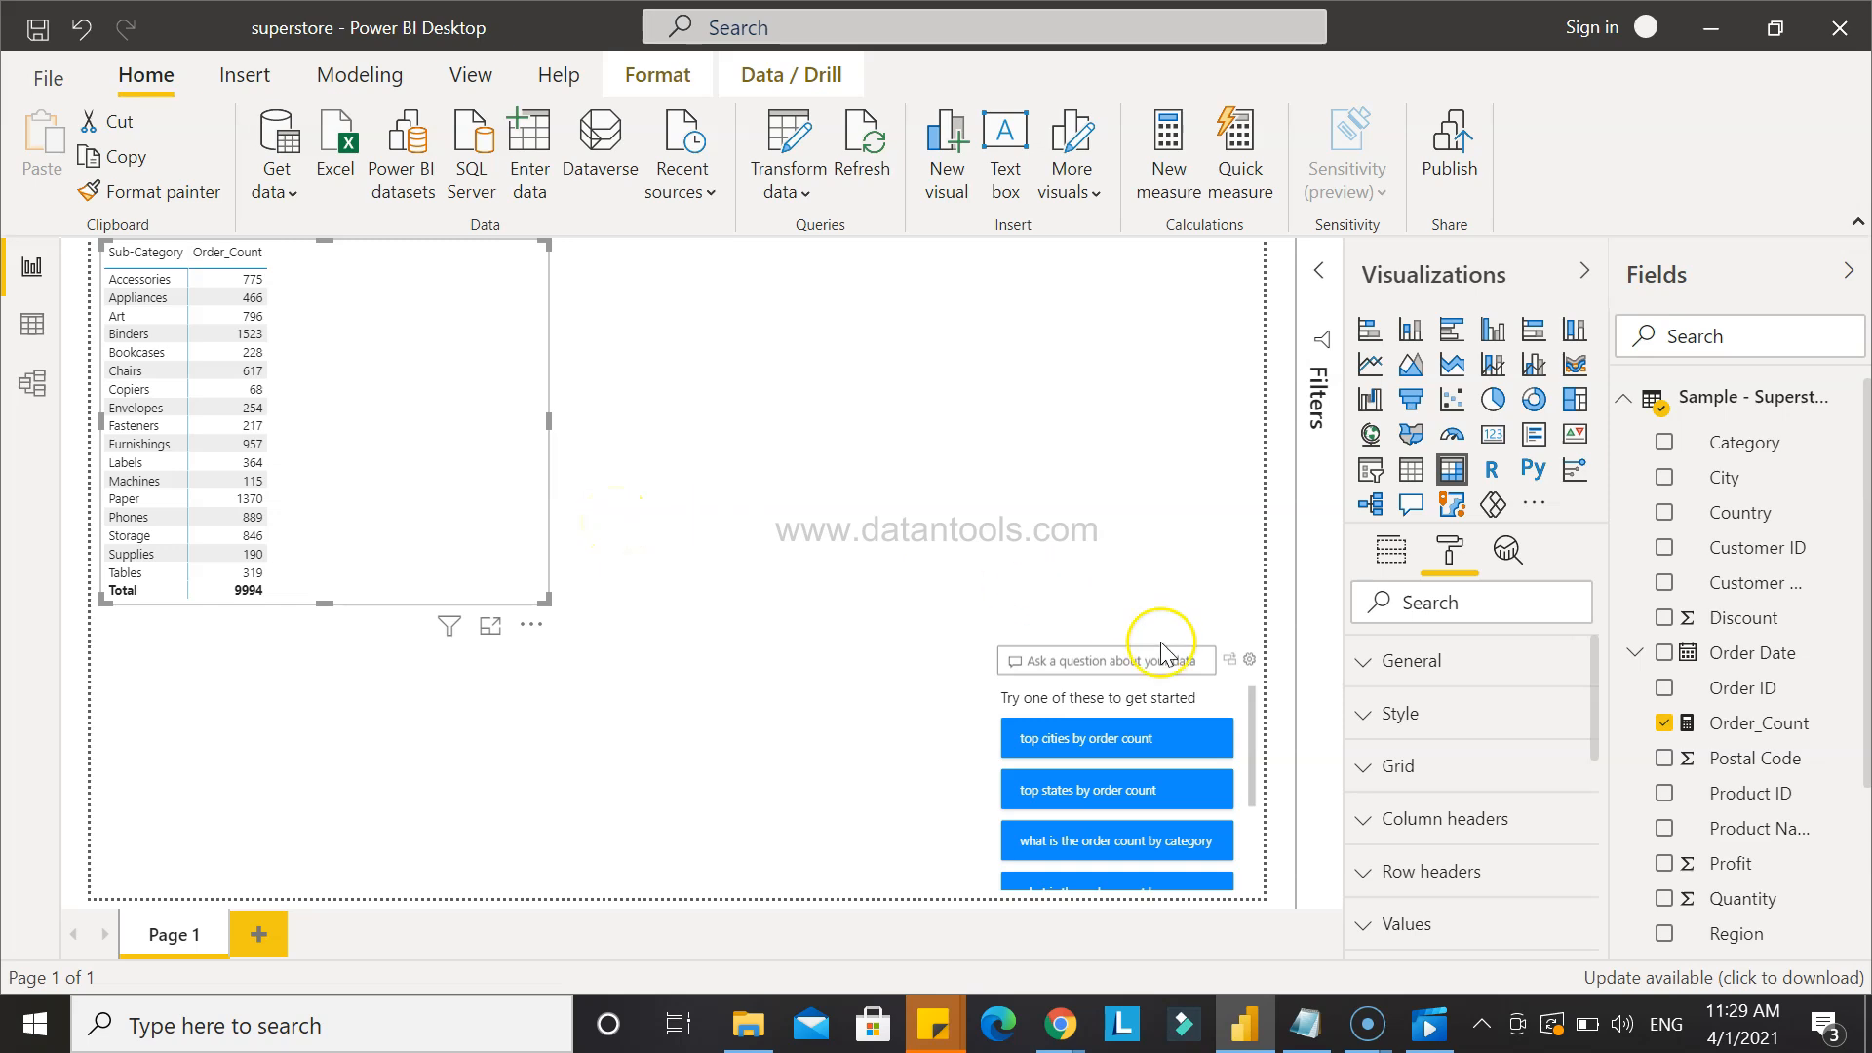
left_click(1239, 683)
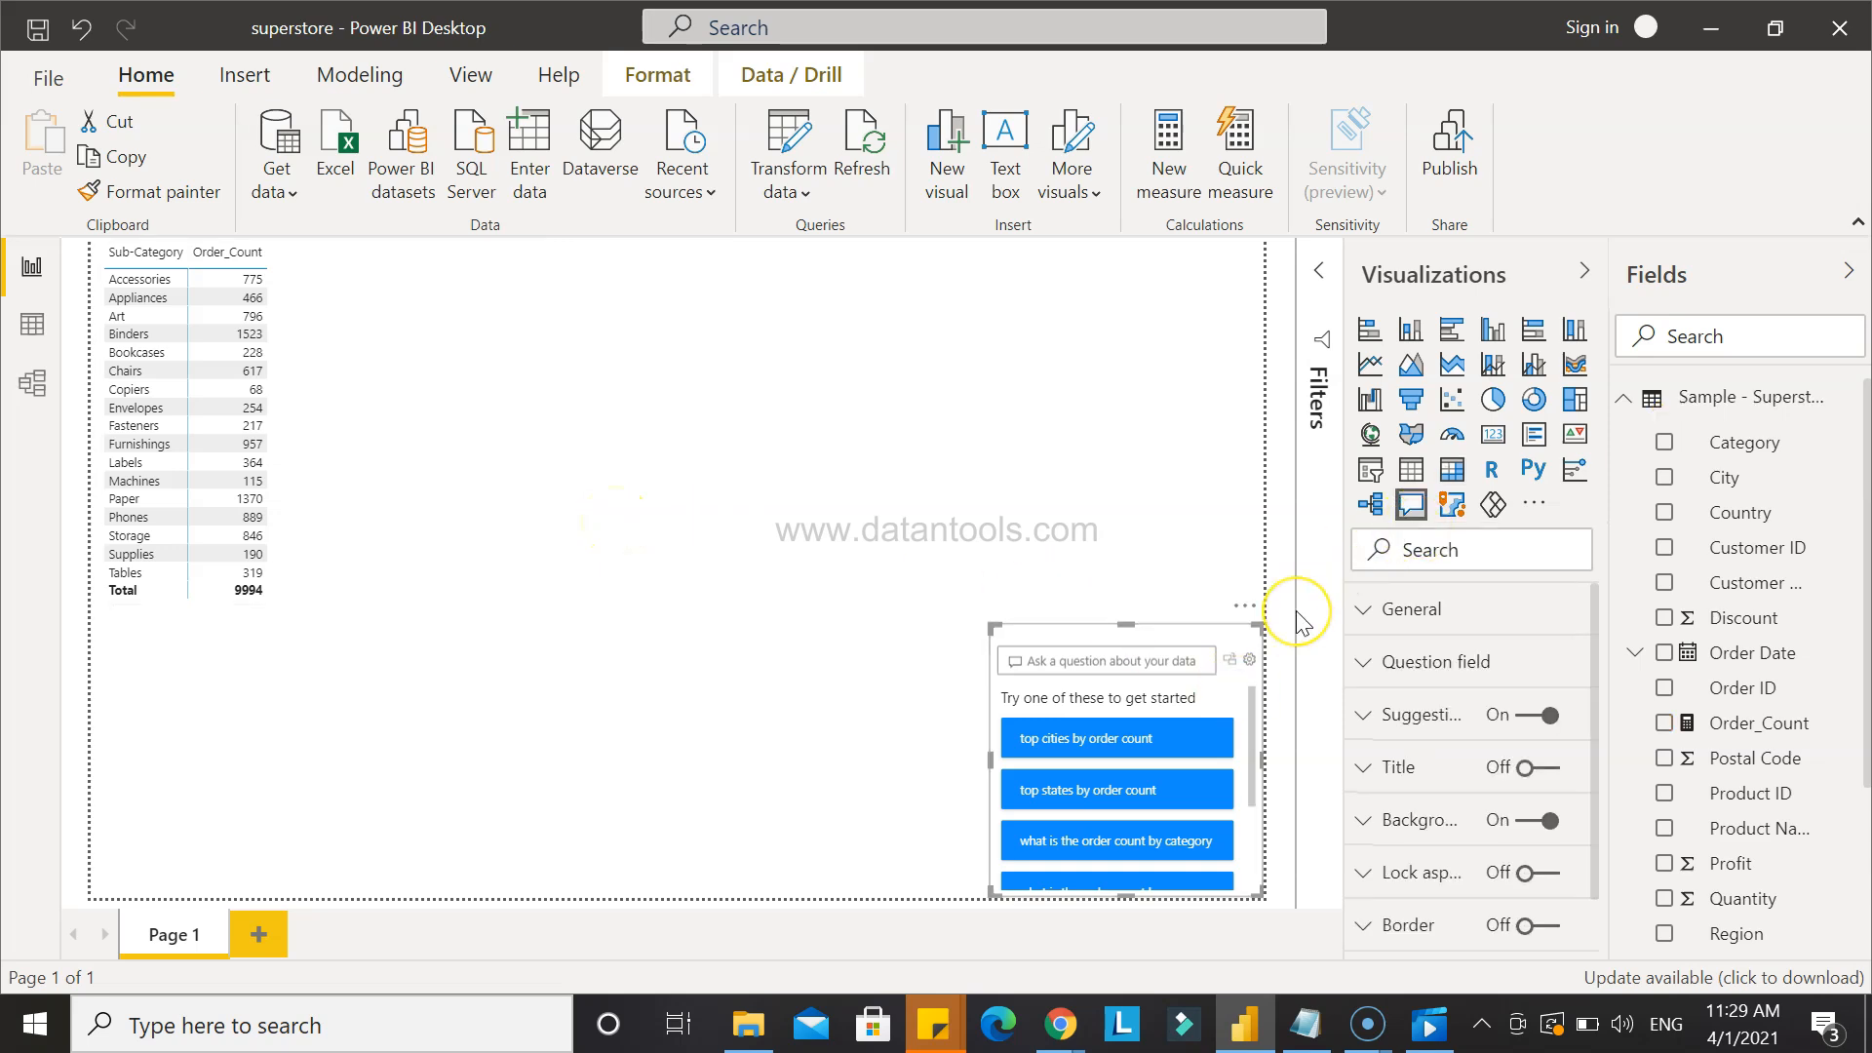
left_click(1245, 605)
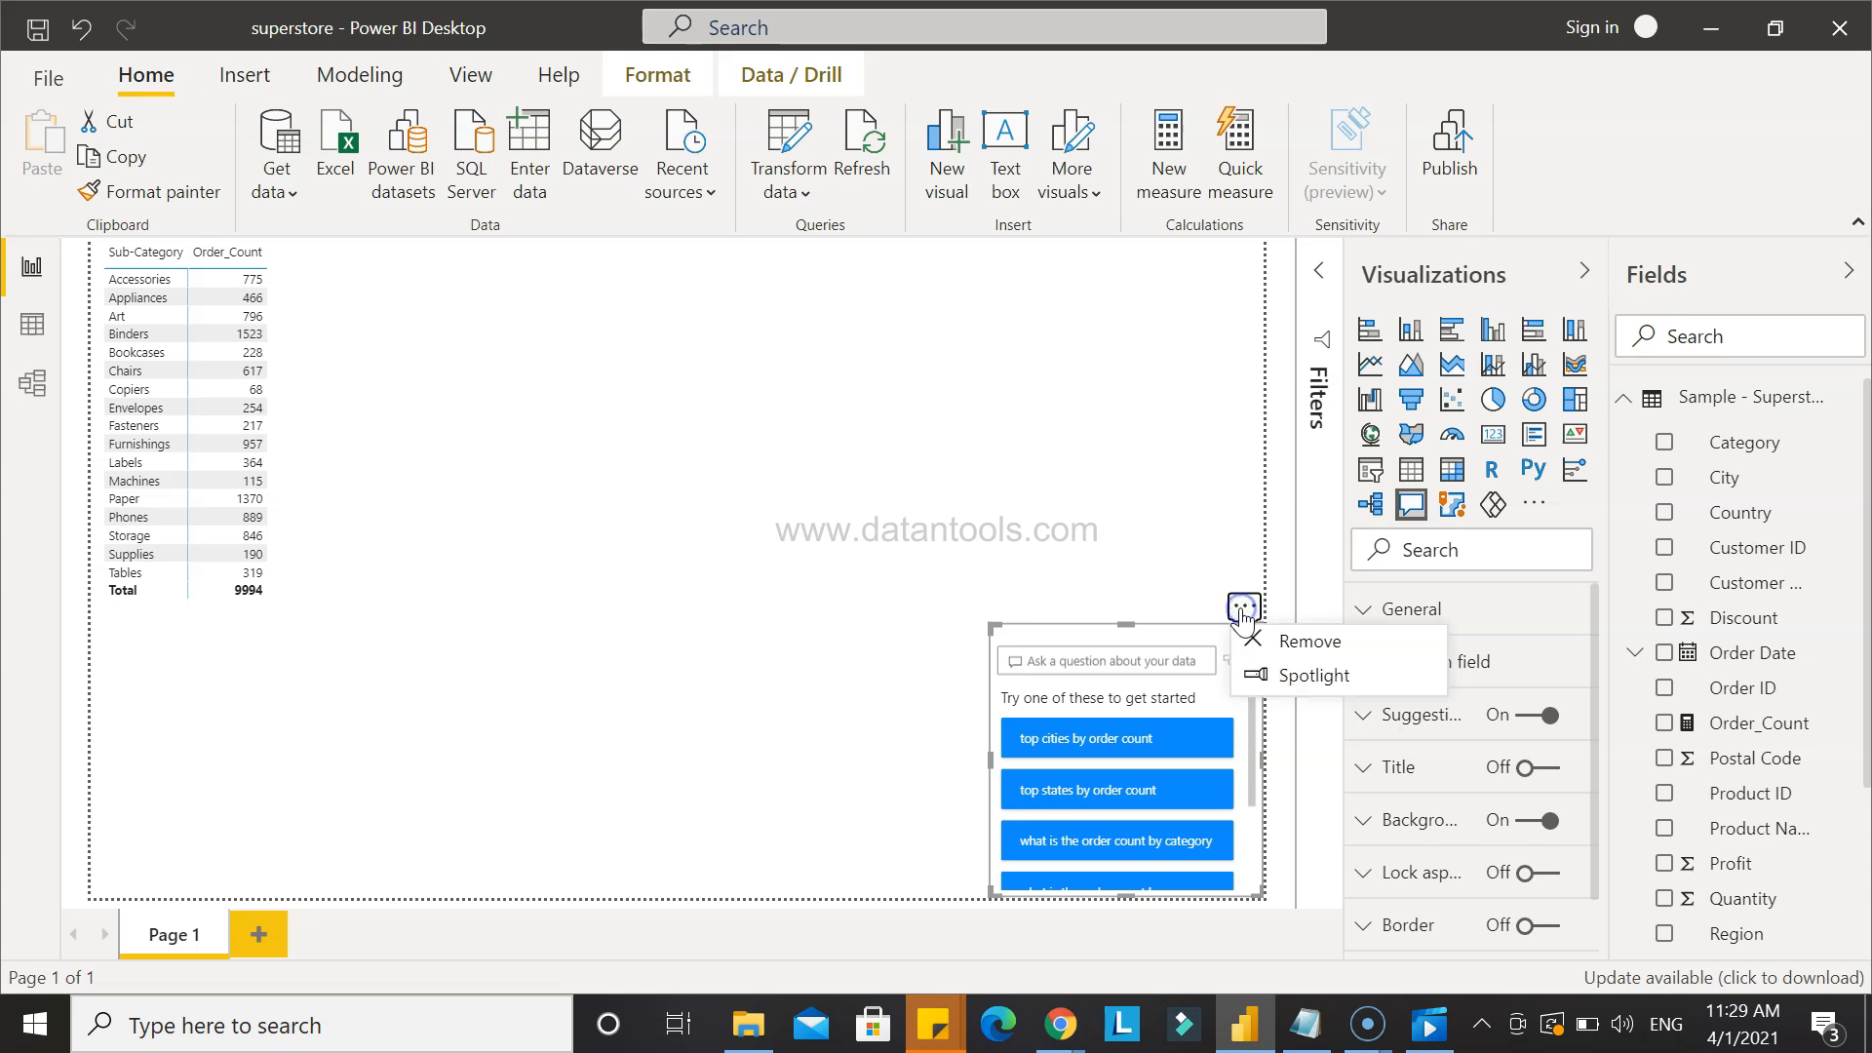
key("Escape")
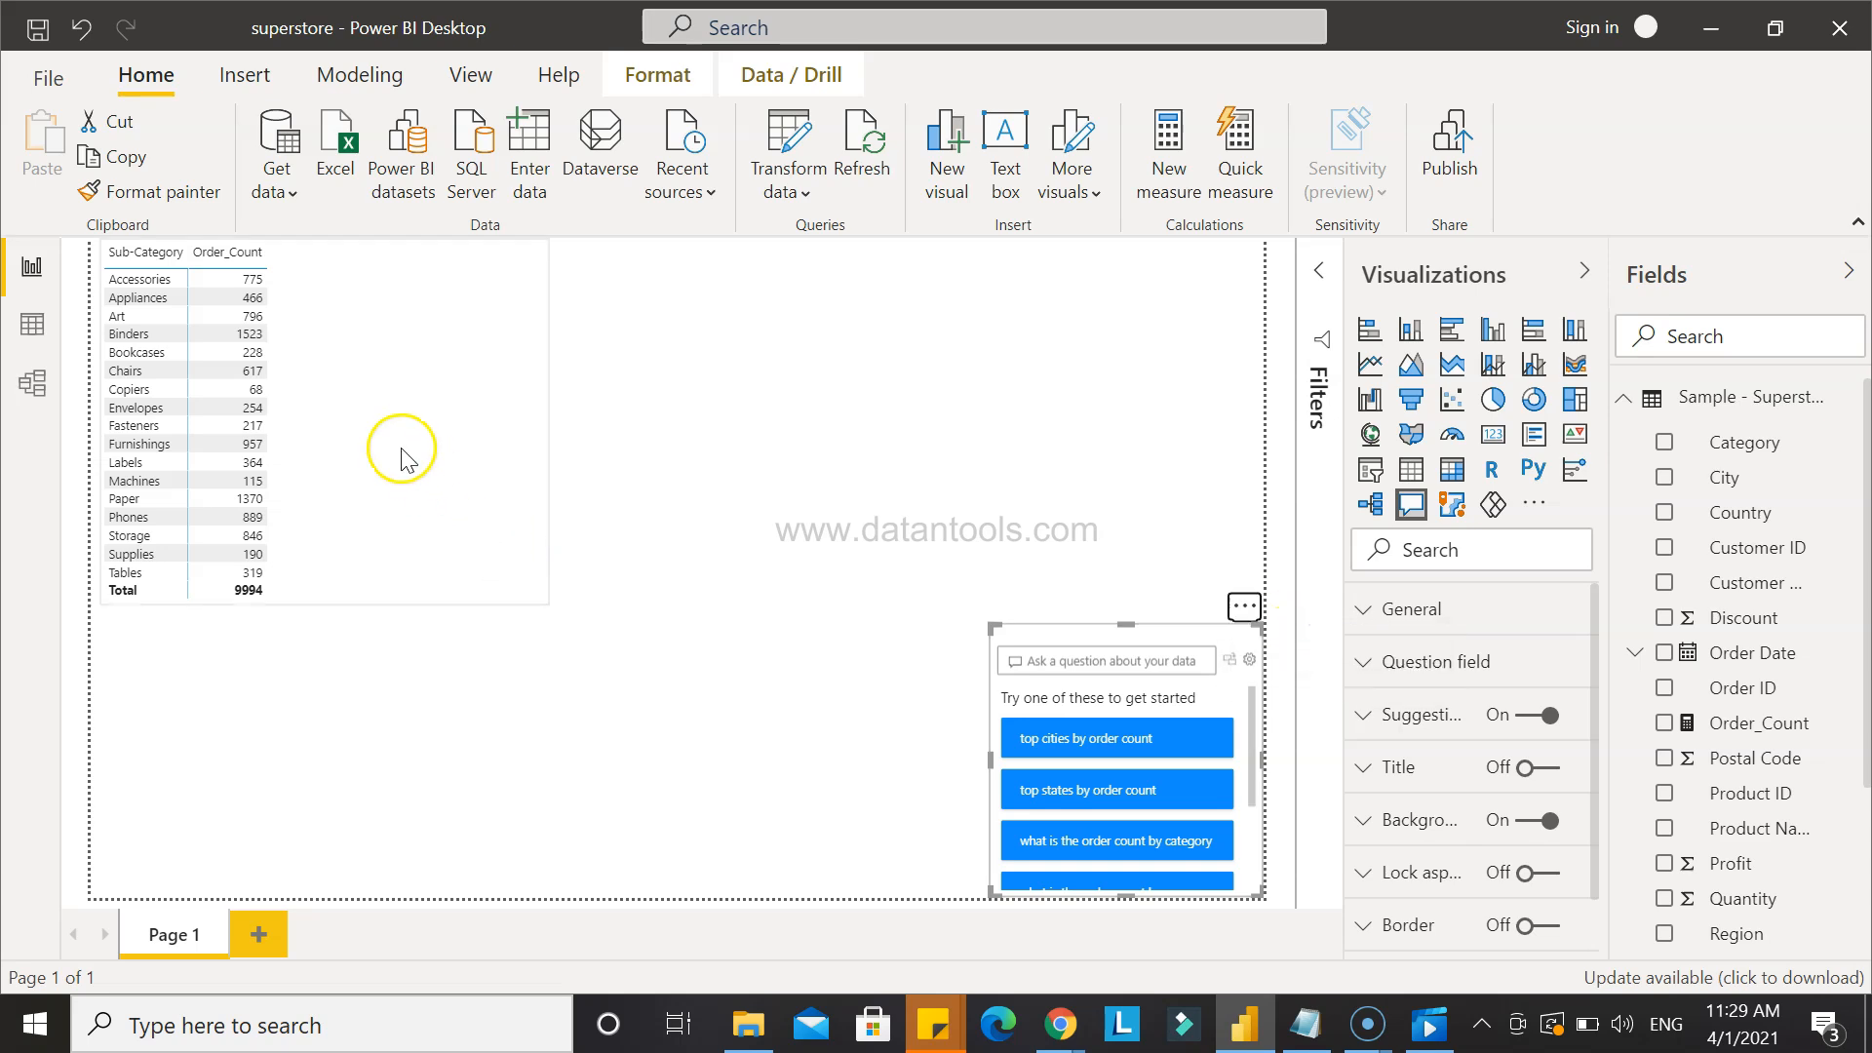
left_click(401, 451)
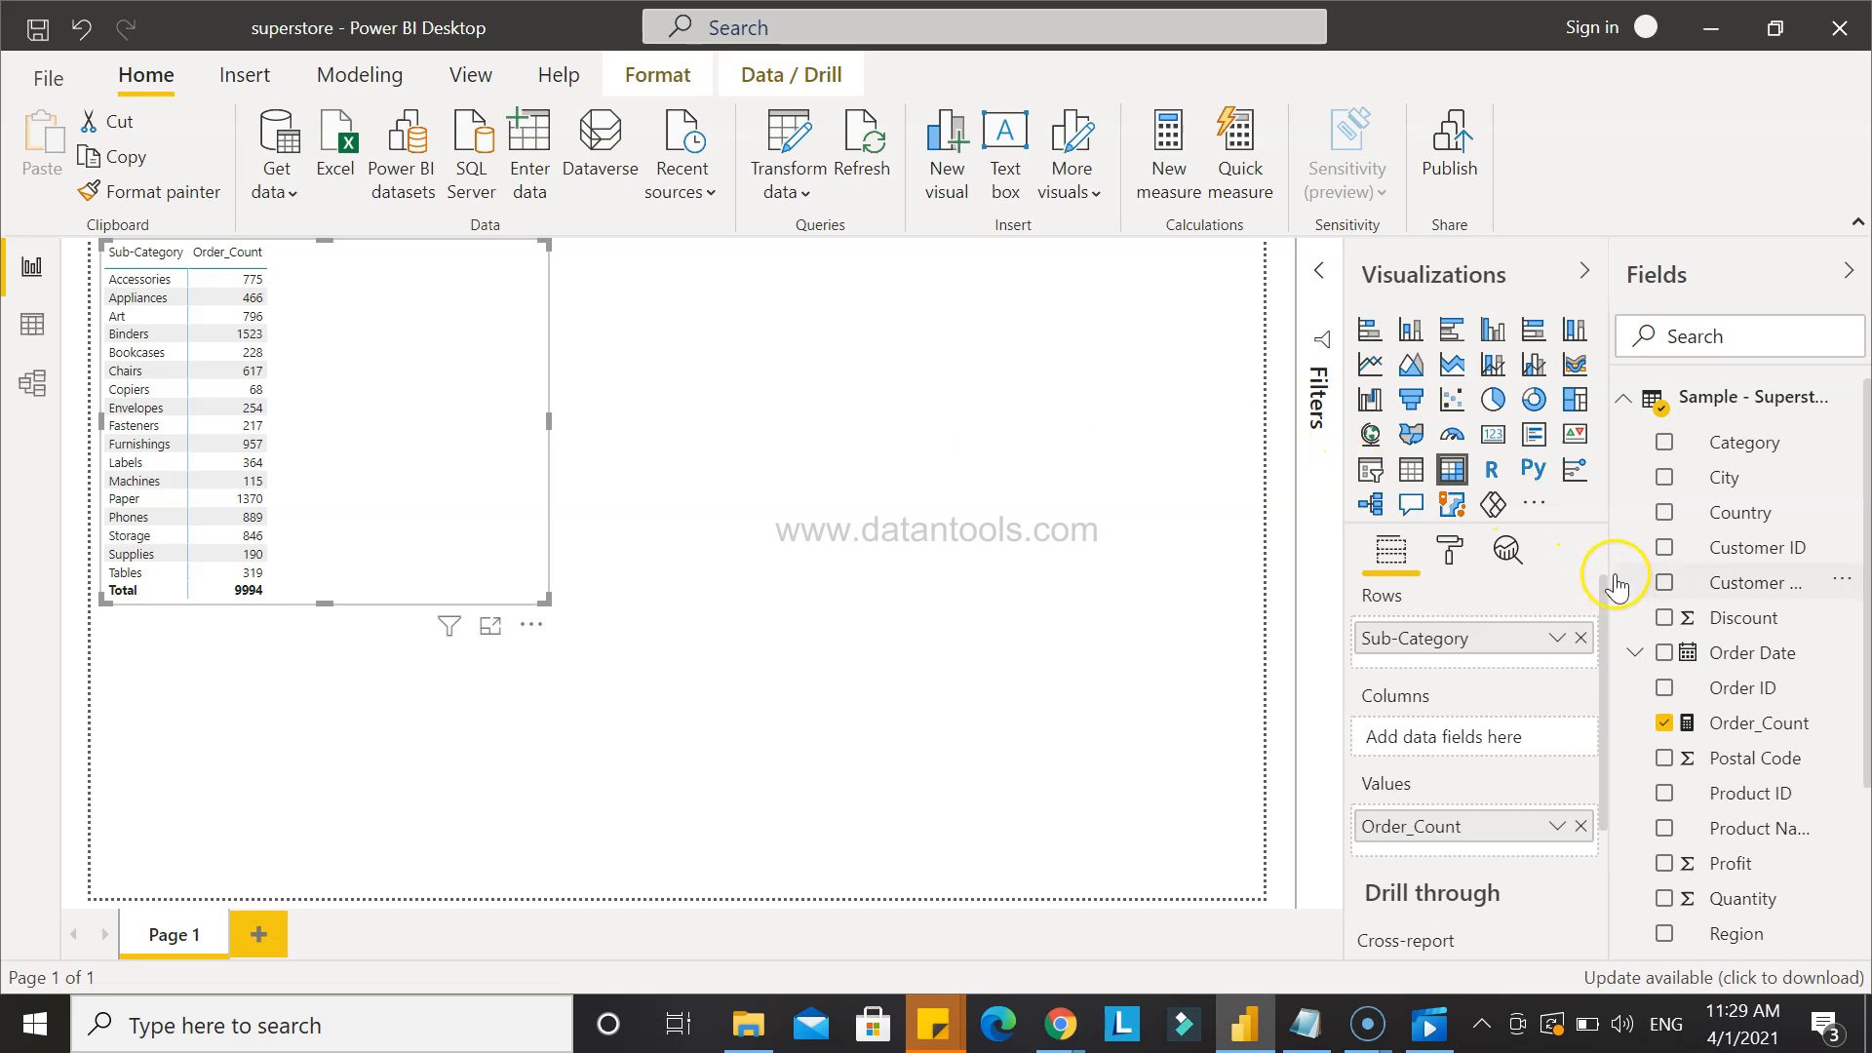
- Widen the Fields pane, display the Order_Count measure's formula and select the 'Sample - Superstore - Orders'[Order ID] argument for review
left_click_drag(1613, 583, 1464, 582)
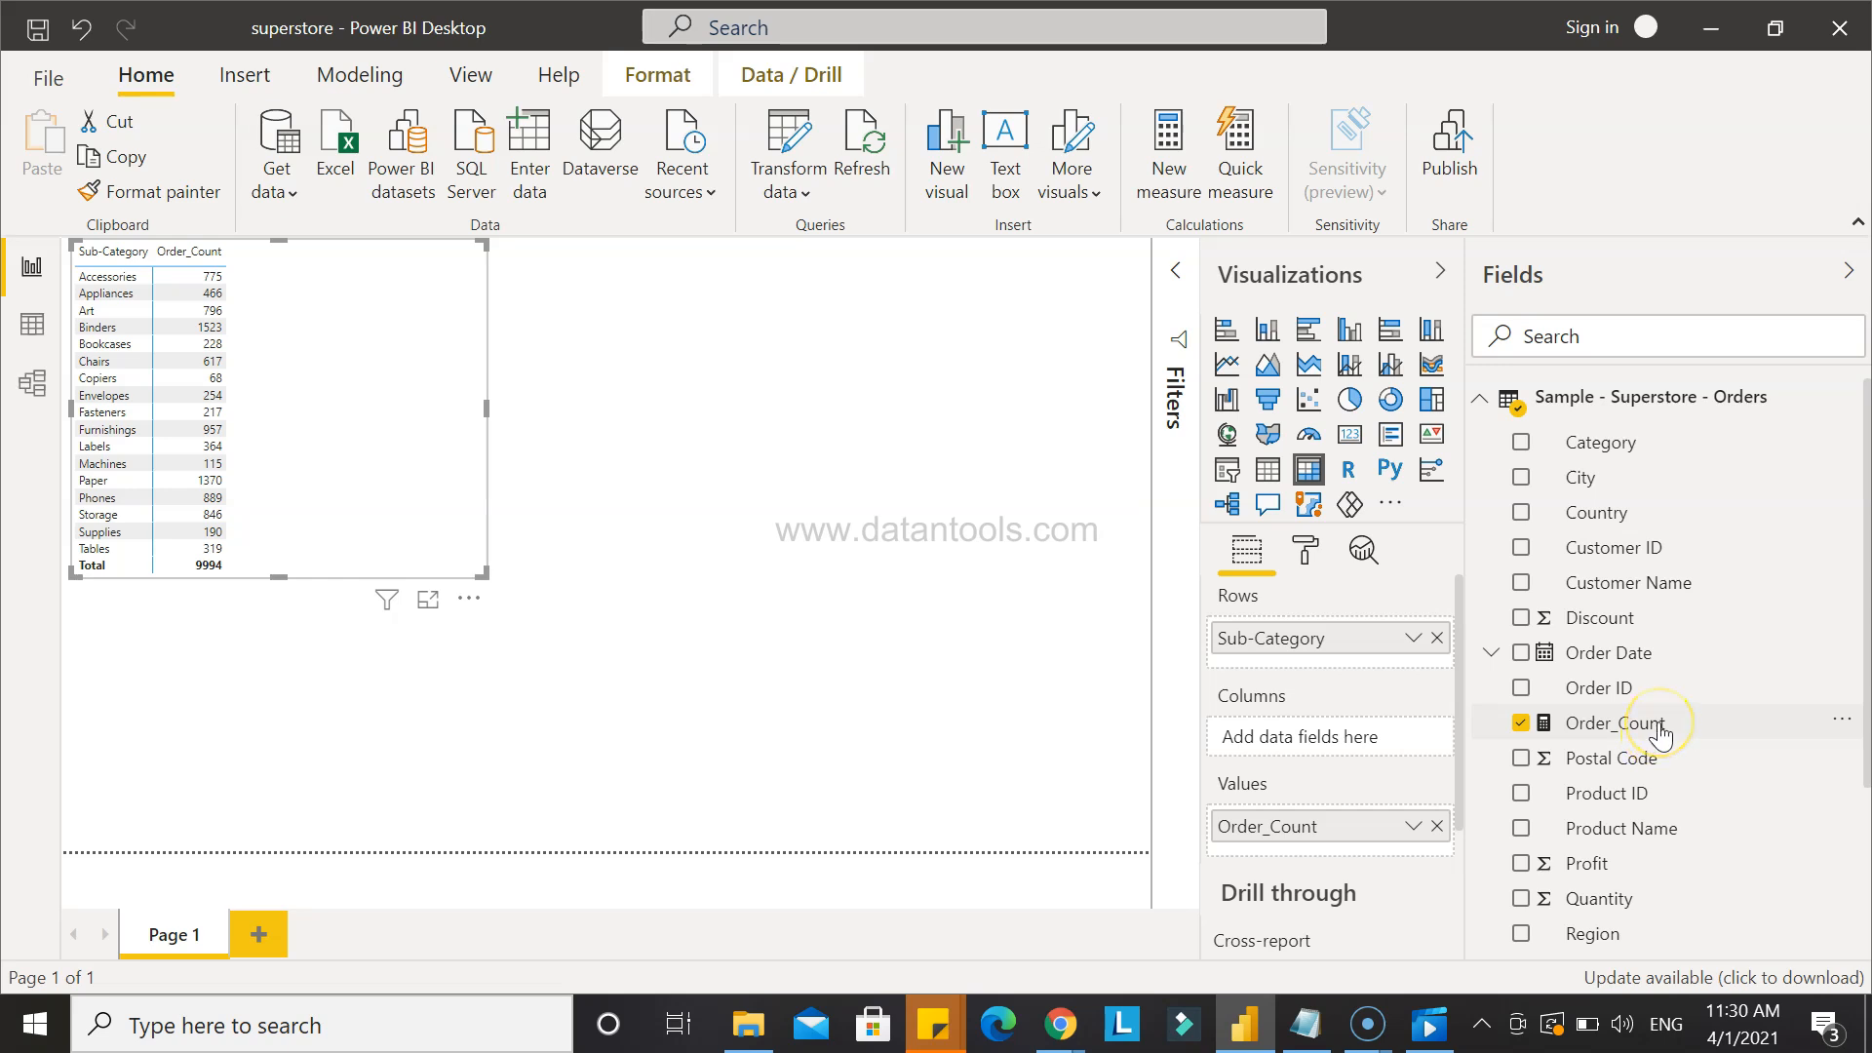
left_click(1846, 719)
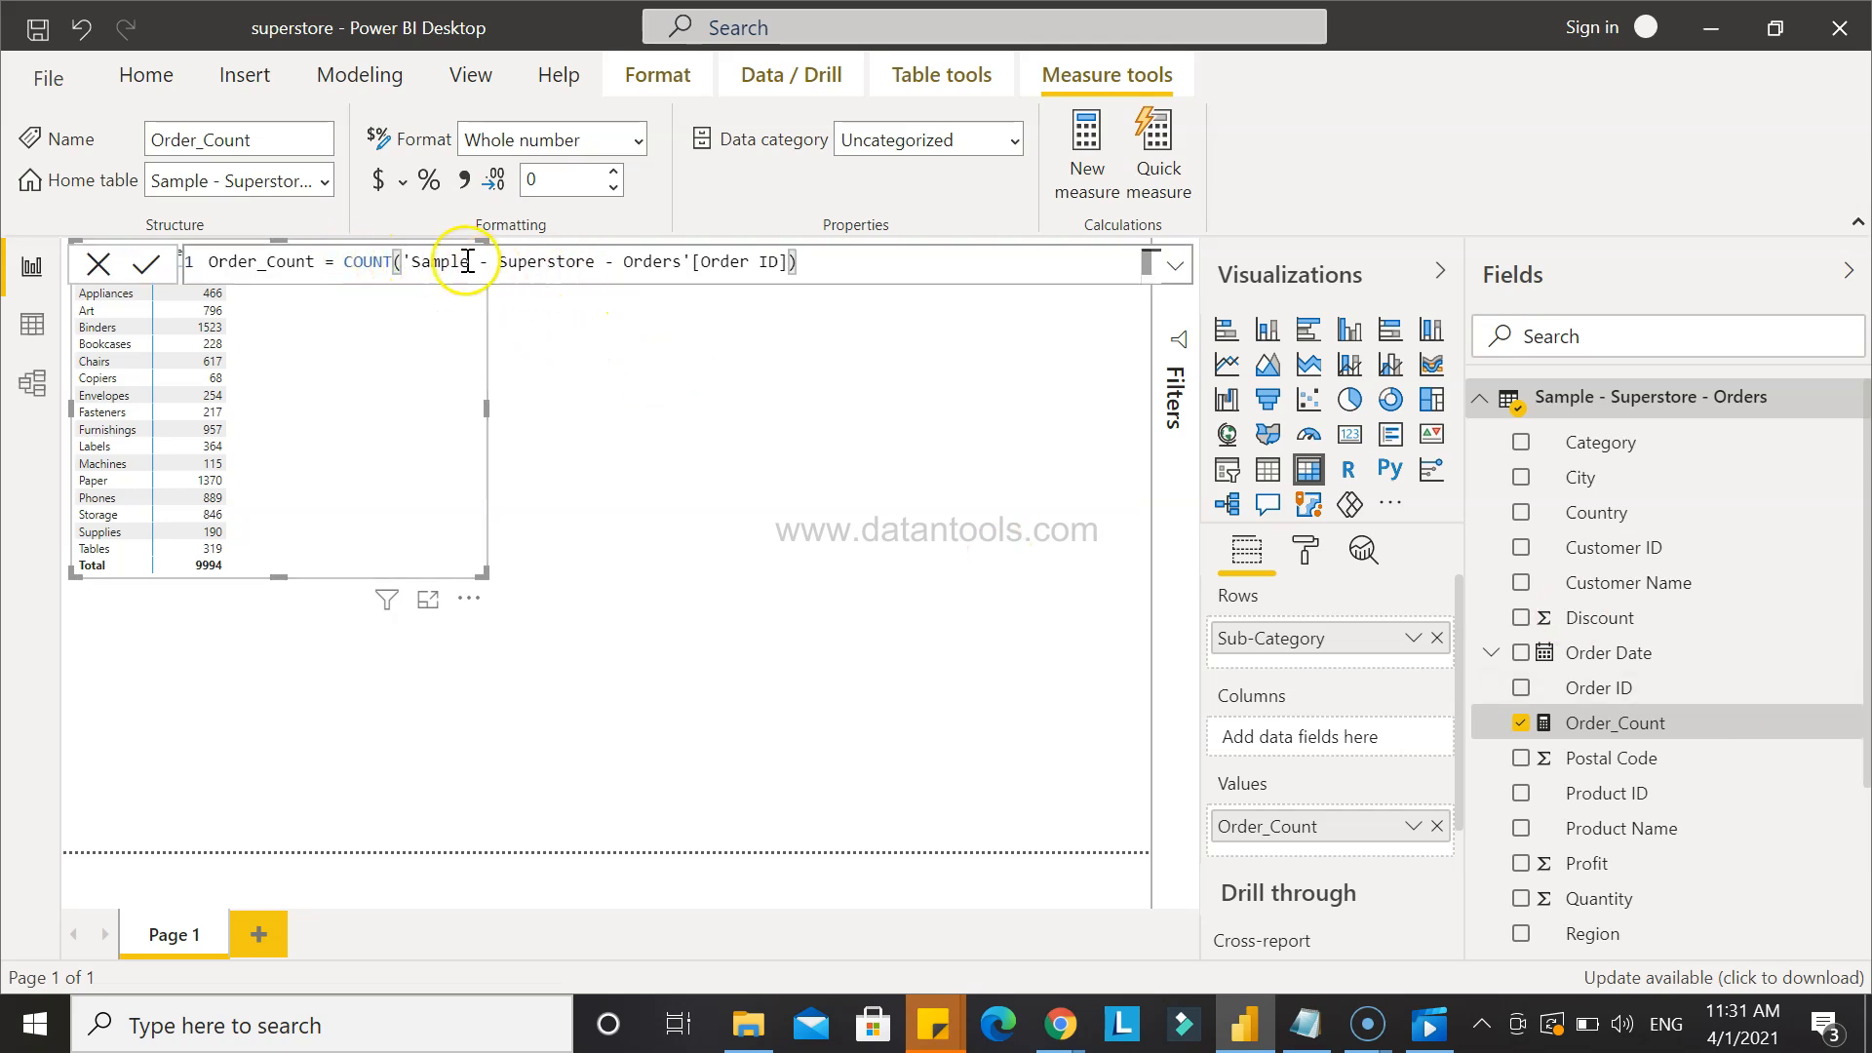
left_click(407, 261)
left_click_drag(406, 261, 788, 261)
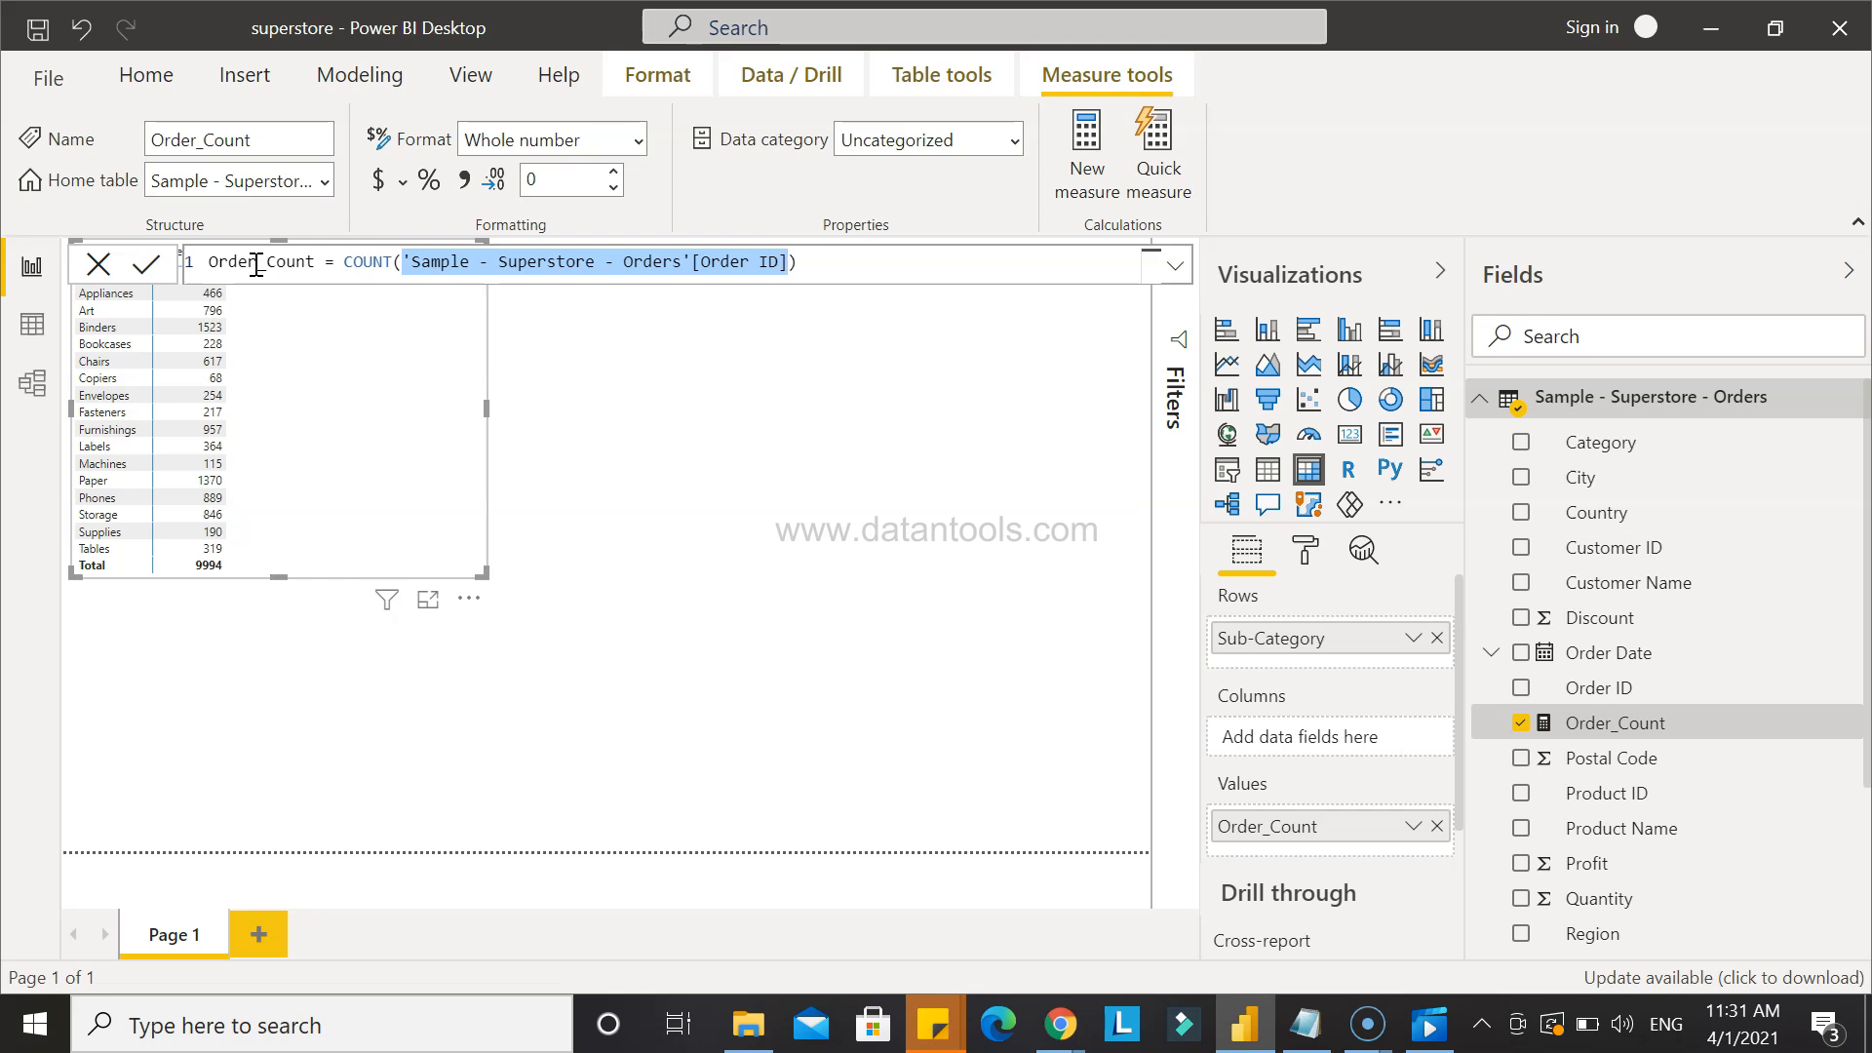
left_click(353, 408)
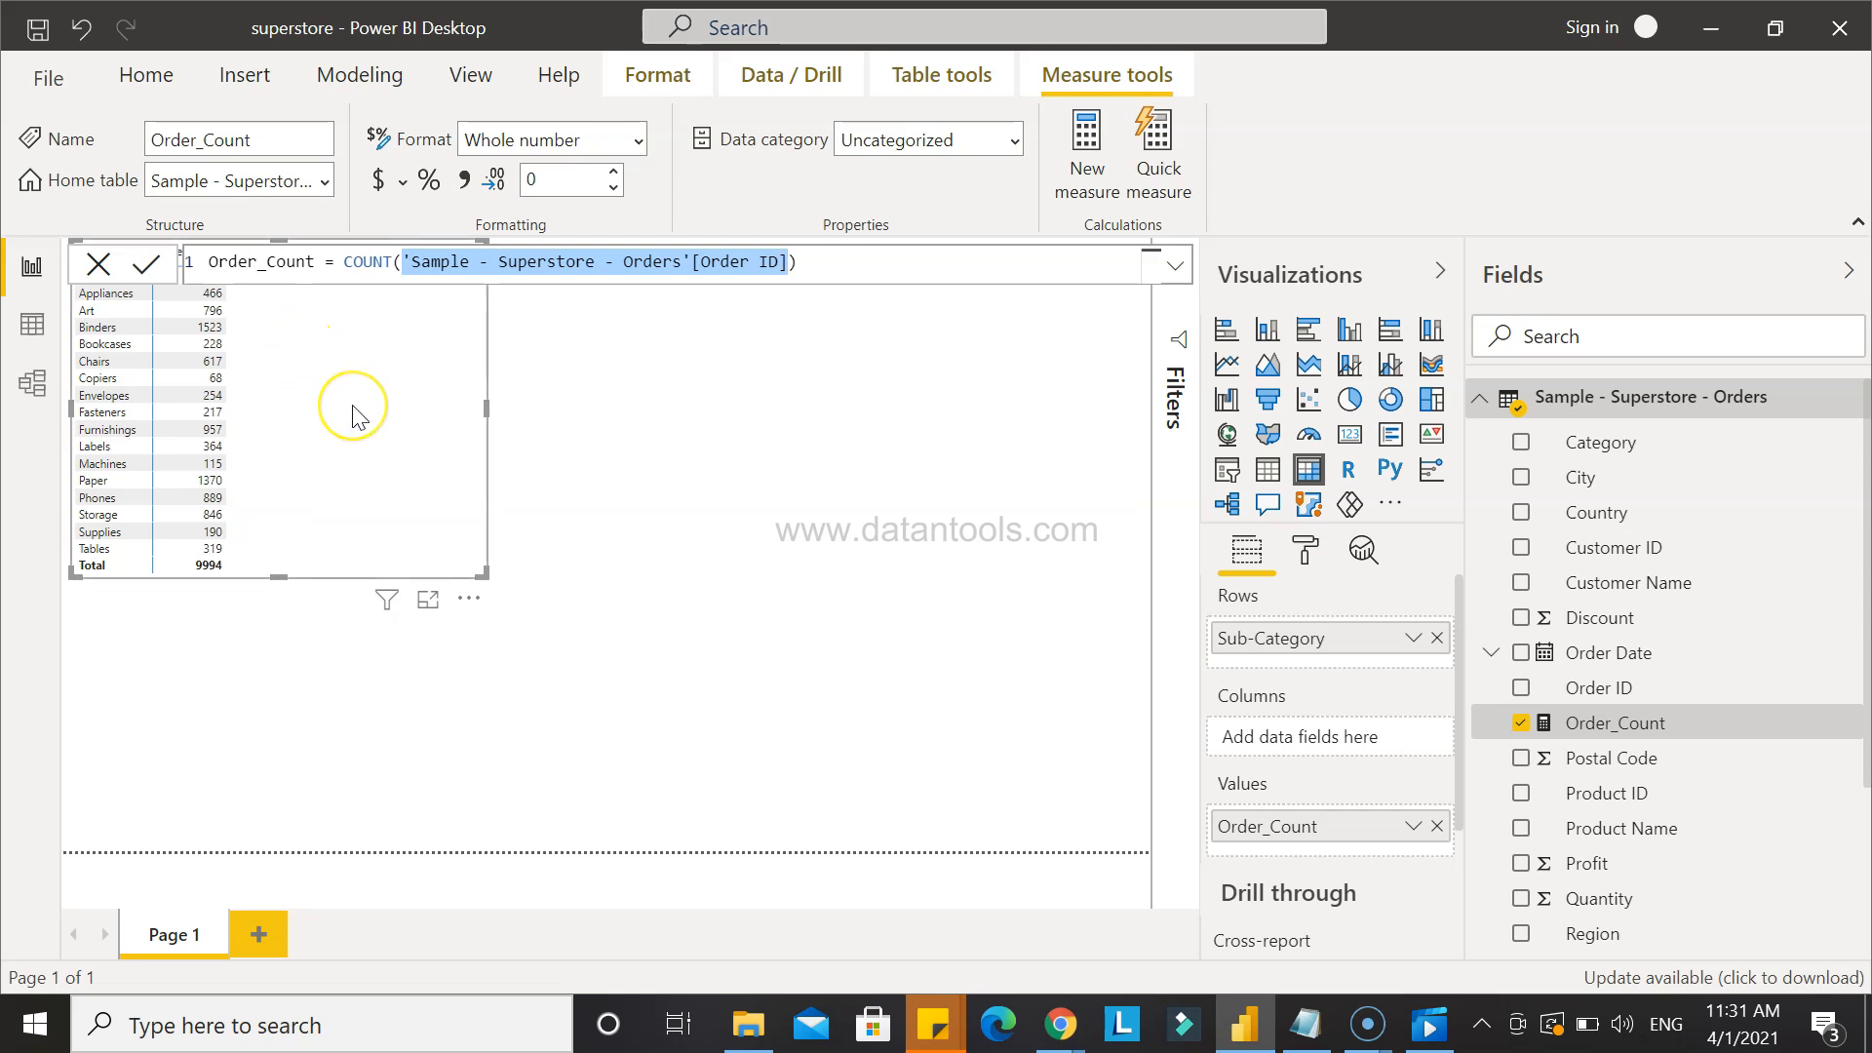
left_click(378, 291)
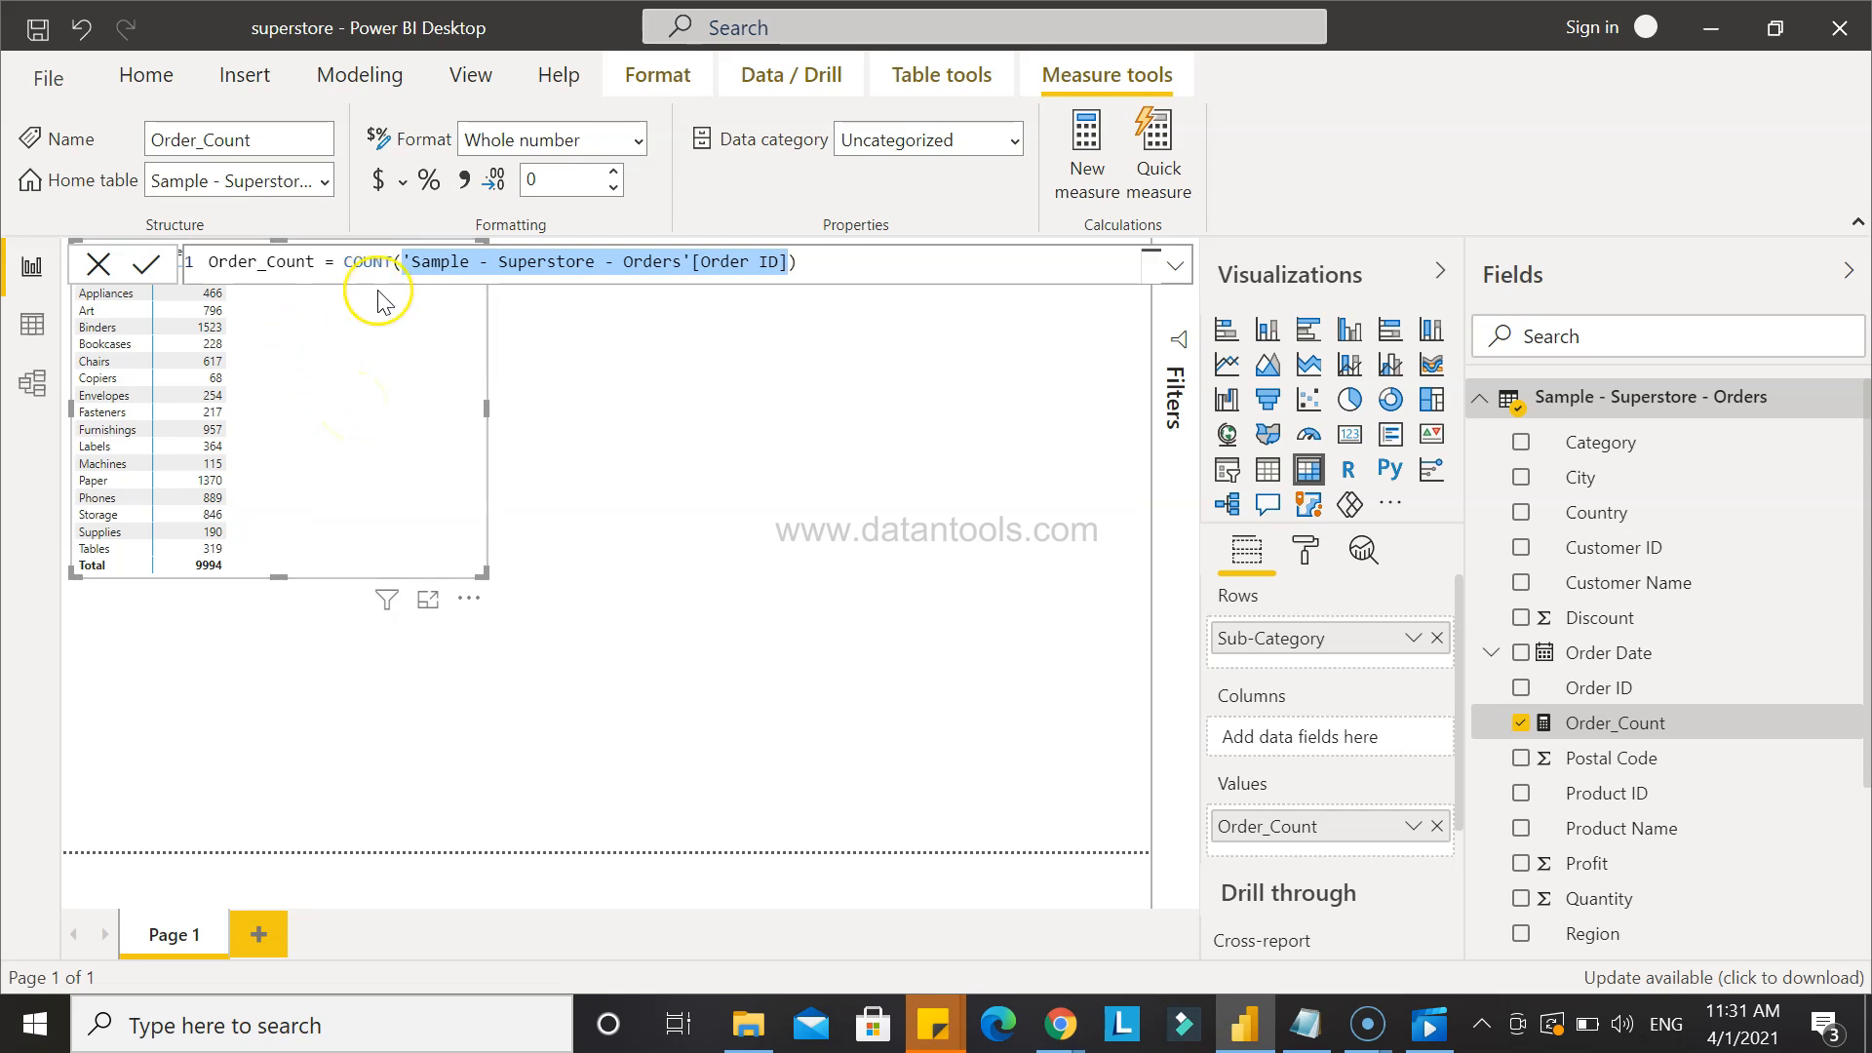
left_click(500, 261)
left_click(770, 503)
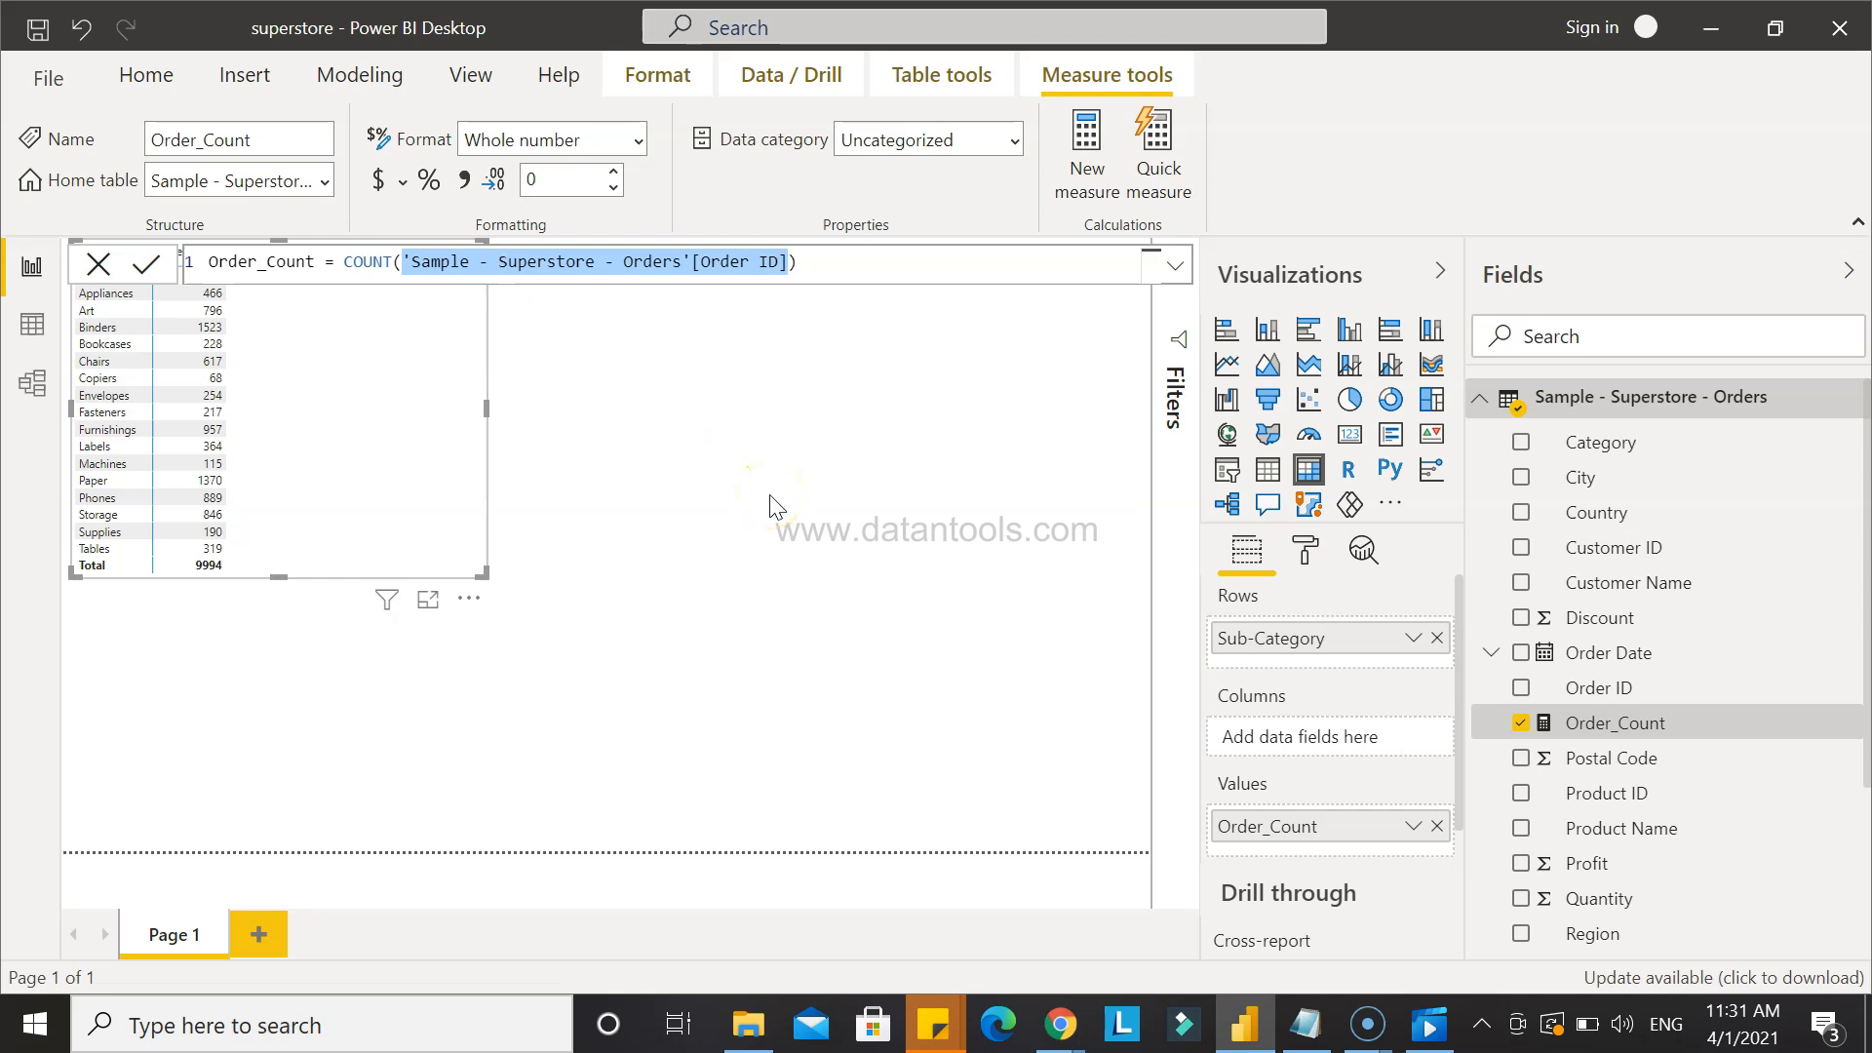